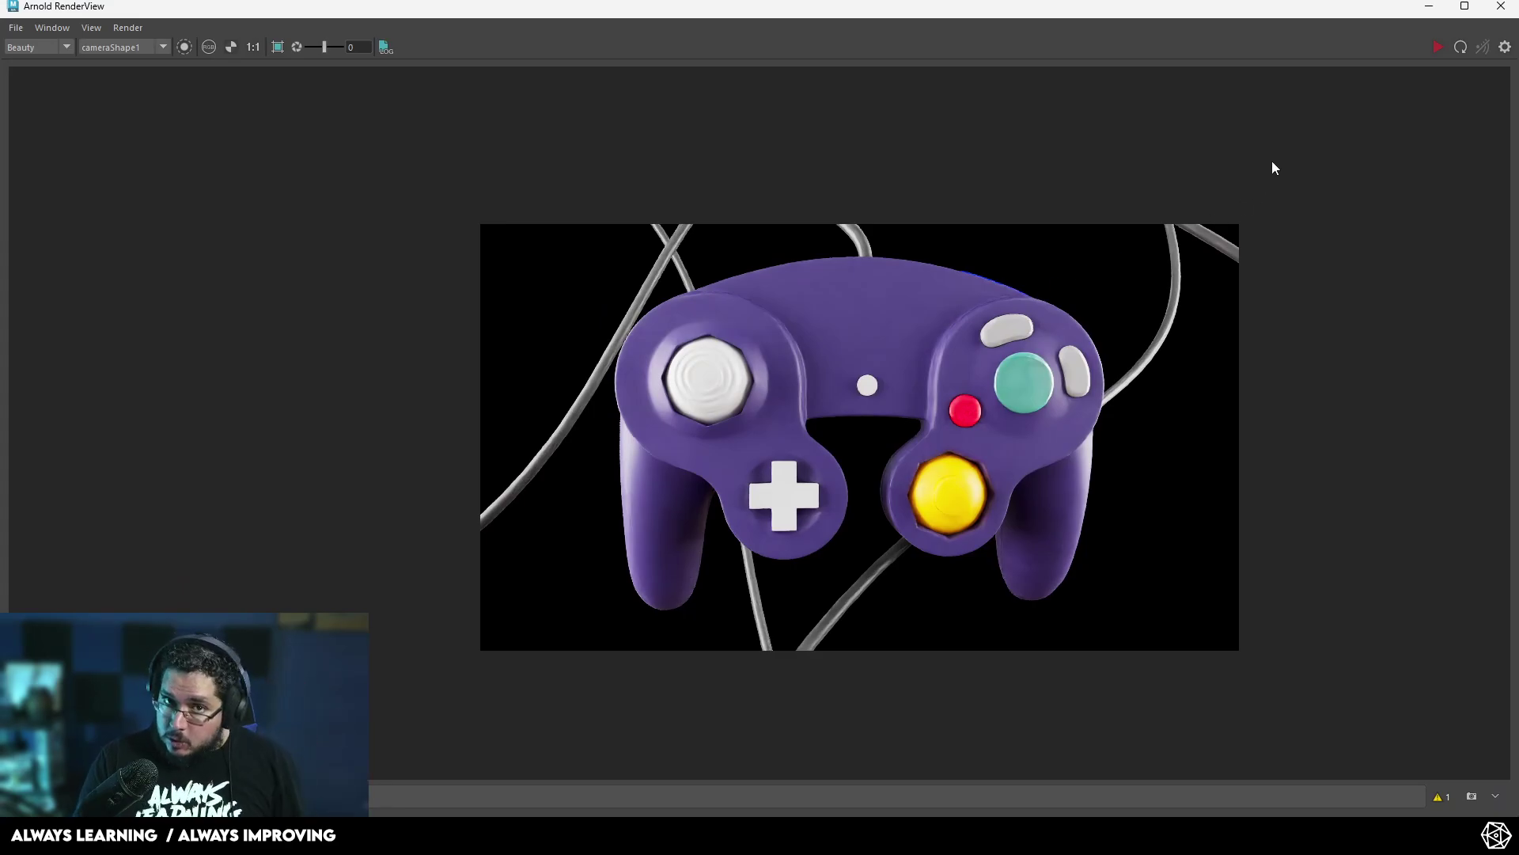
# - Select all the controller parts together with the cable and its curve, and group them
pyautogui.click(1429, 7)
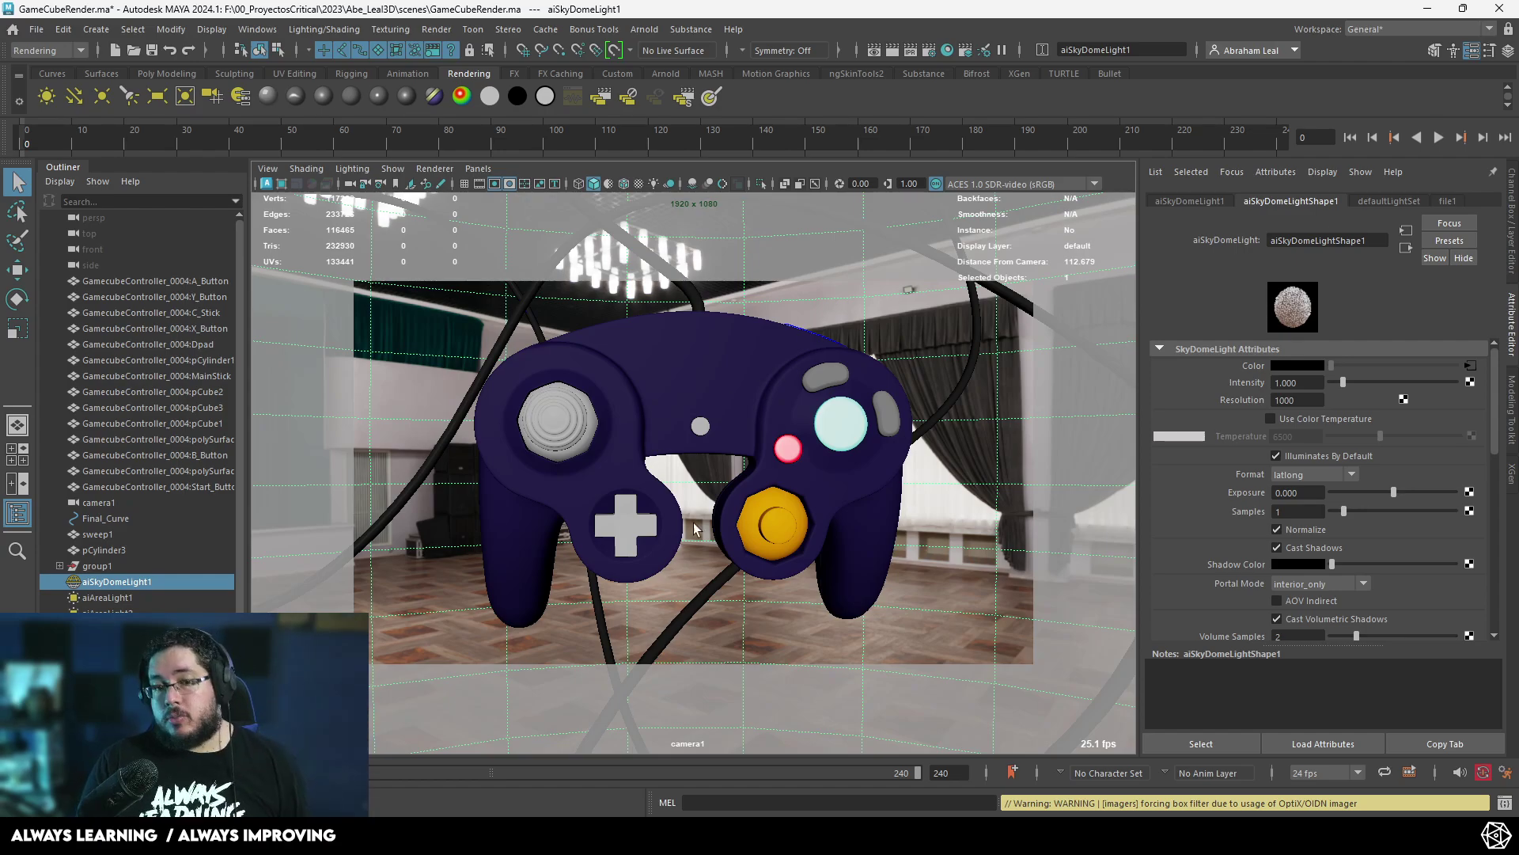
pyautogui.keyDown('alt'); pyautogui.moveTo(757, 417); pyautogui.dragTo(793, 417); pyautogui.keyUp('alt')
pyautogui.keyDown('alt'); pyautogui.moveTo(793, 417); pyautogui.dragTo(759, 417, button='right'); pyautogui.keyUp('alt')
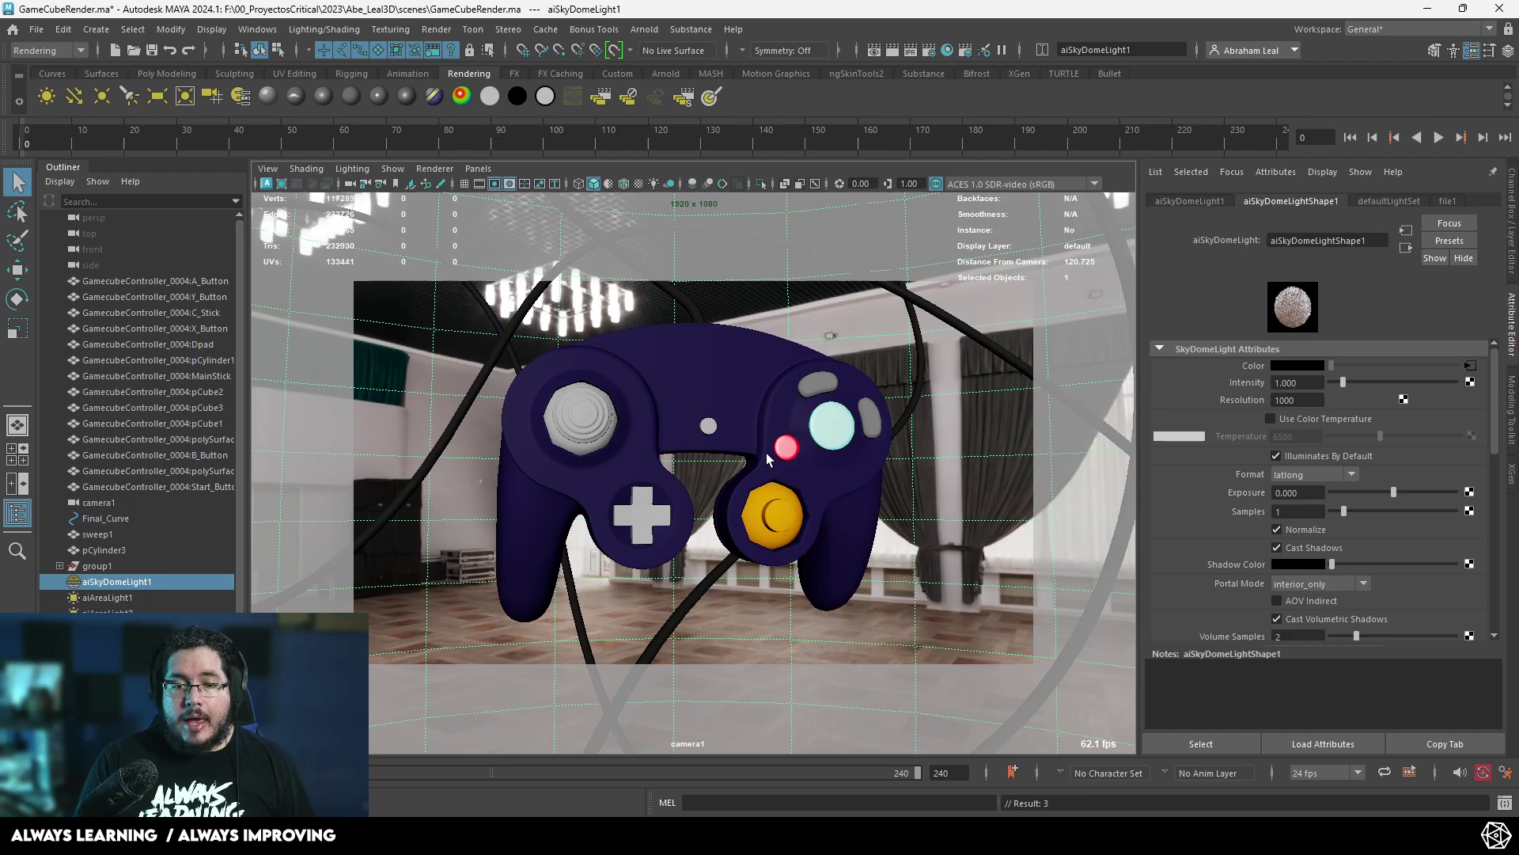
pyautogui.keyDown('alt'); pyautogui.moveTo(764, 454); pyautogui.dragTo(764, 459, button='middle'); pyautogui.keyUp('alt')
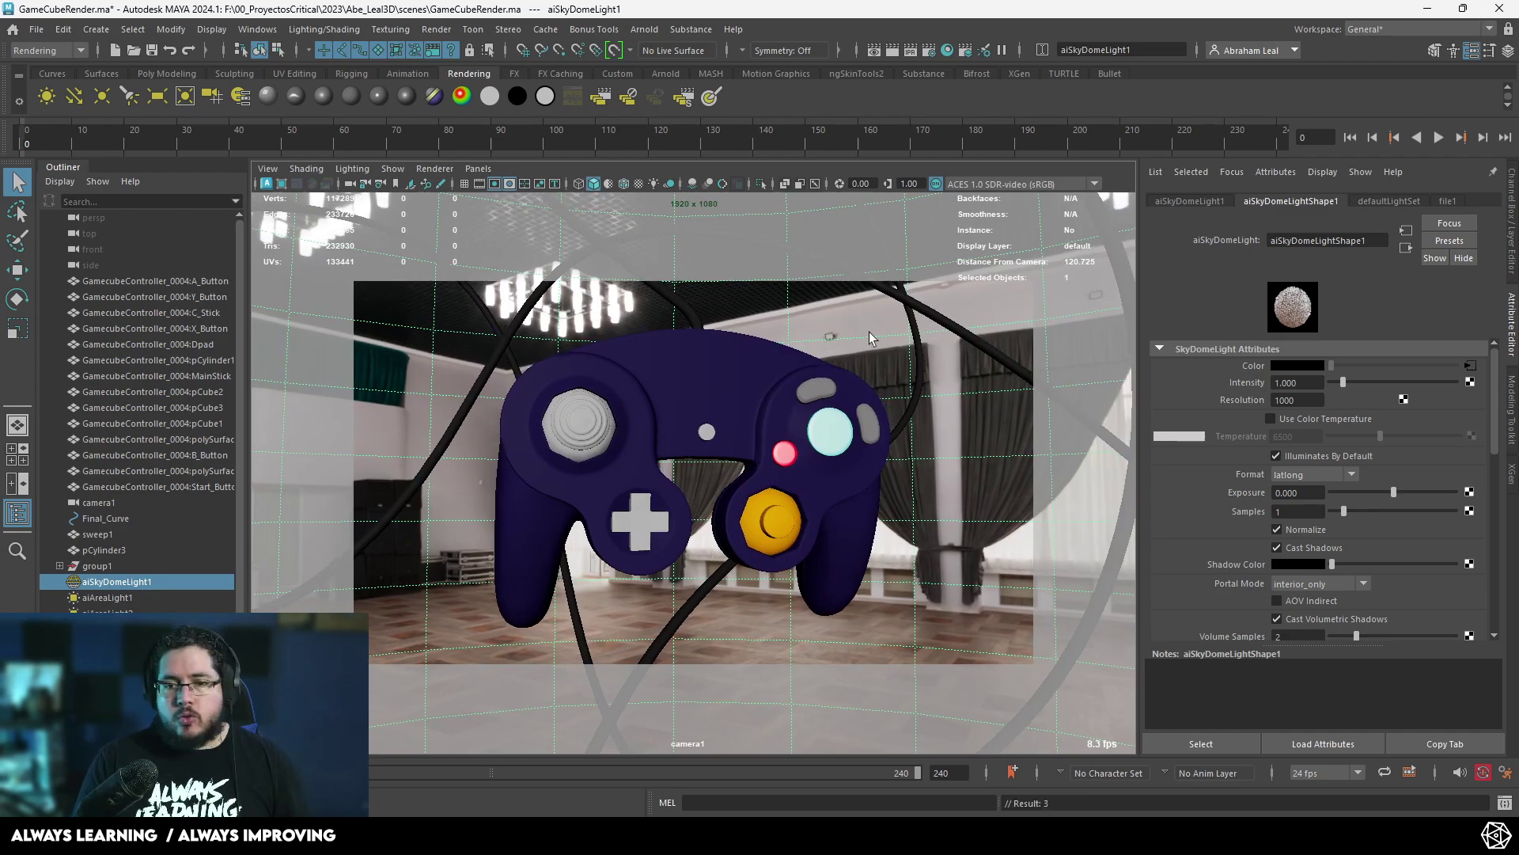
pyautogui.moveTo(957, 291); pyautogui.dragTo(456, 629)
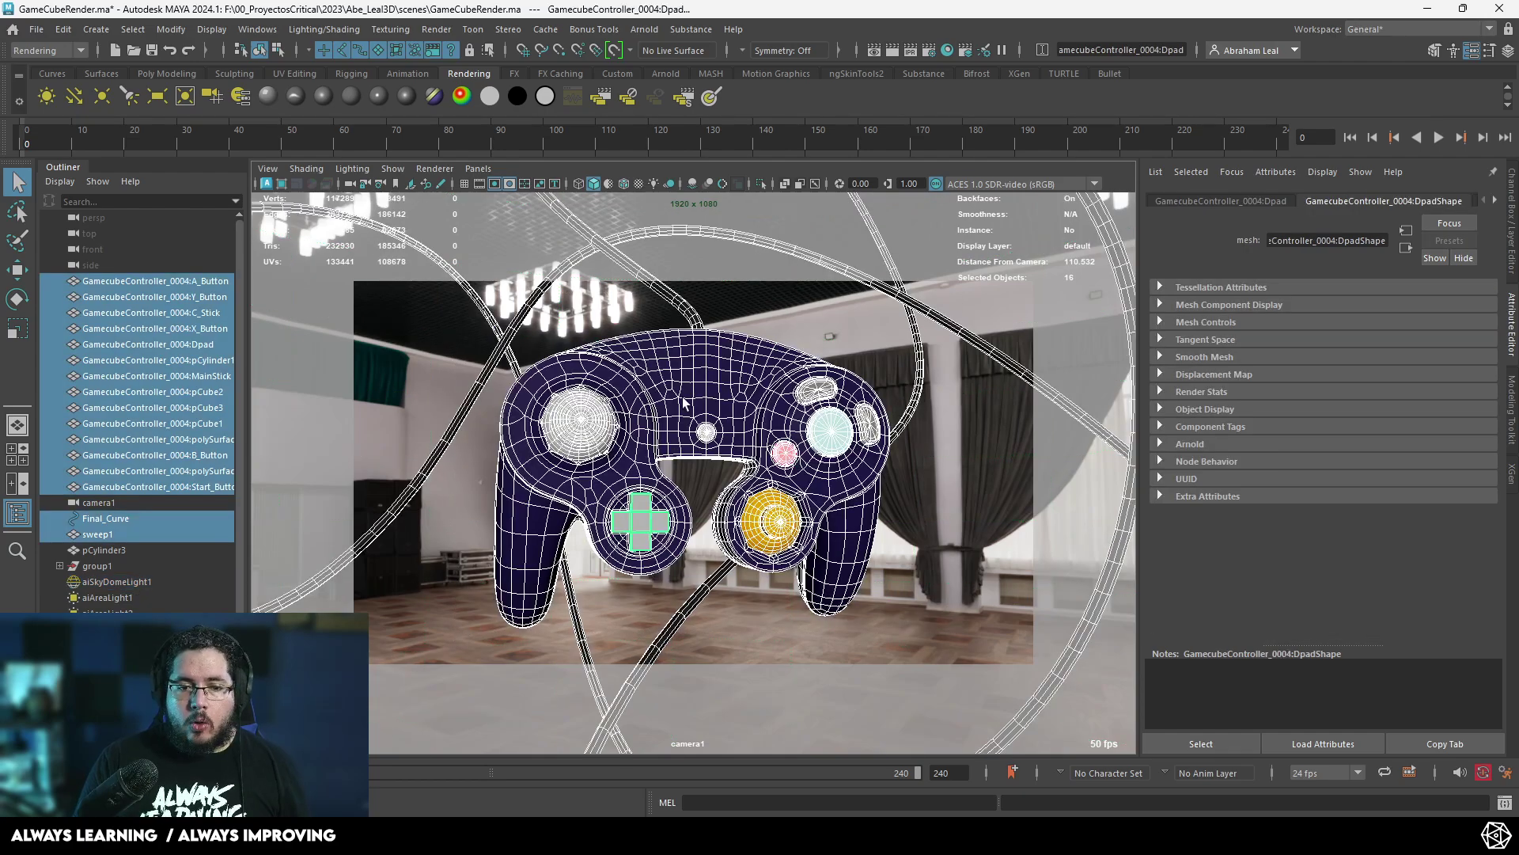
pyautogui.click(119, 533)
pyautogui.moveTo(1020, 238); pyautogui.dragTo(410, 662)
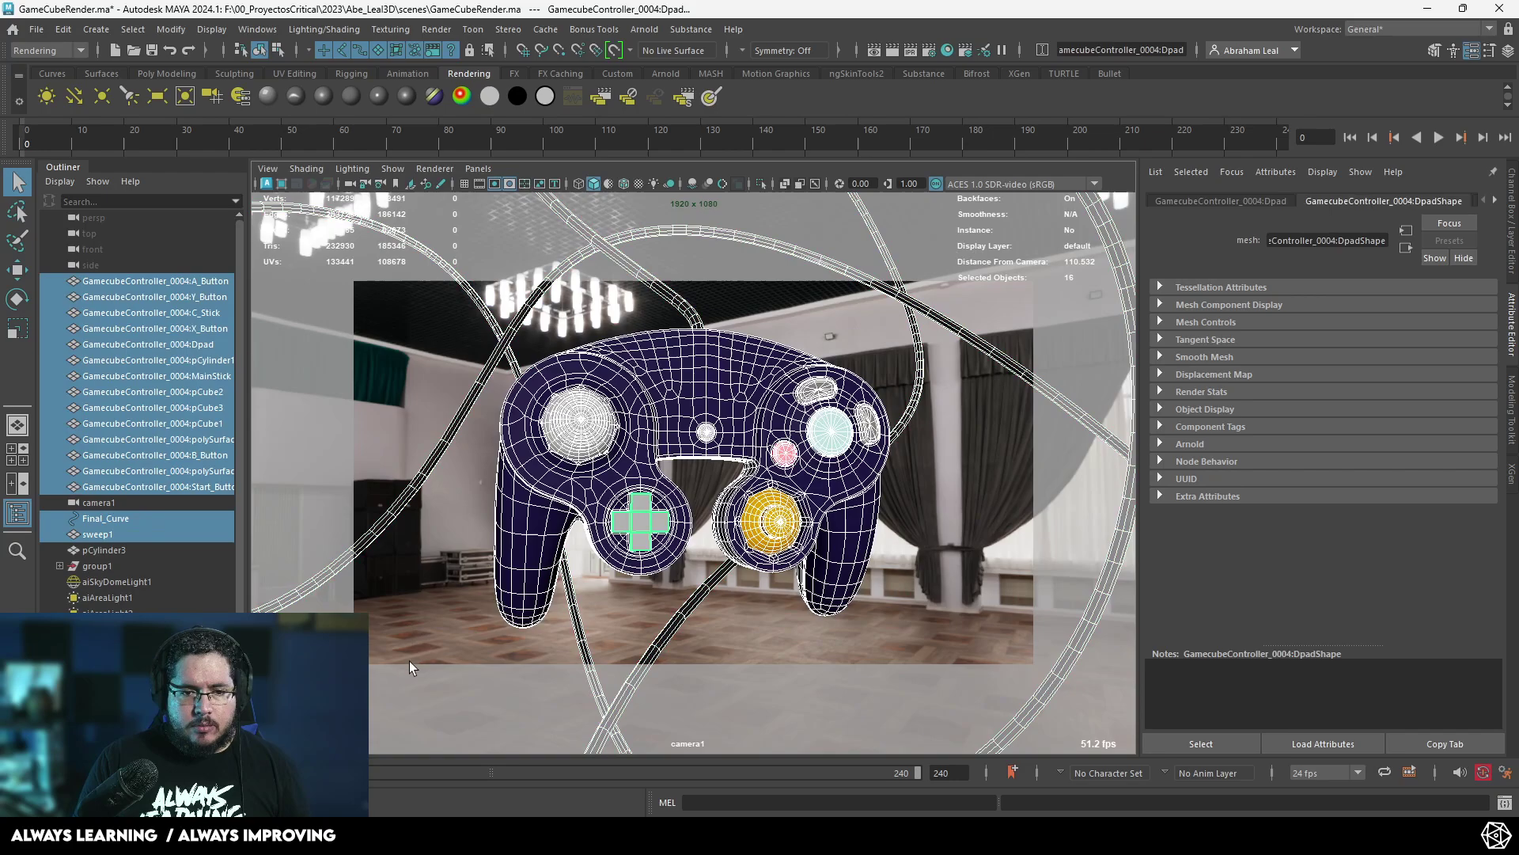
pyautogui.hotkey('ctrl', 'g')
pyautogui.click(106, 376)
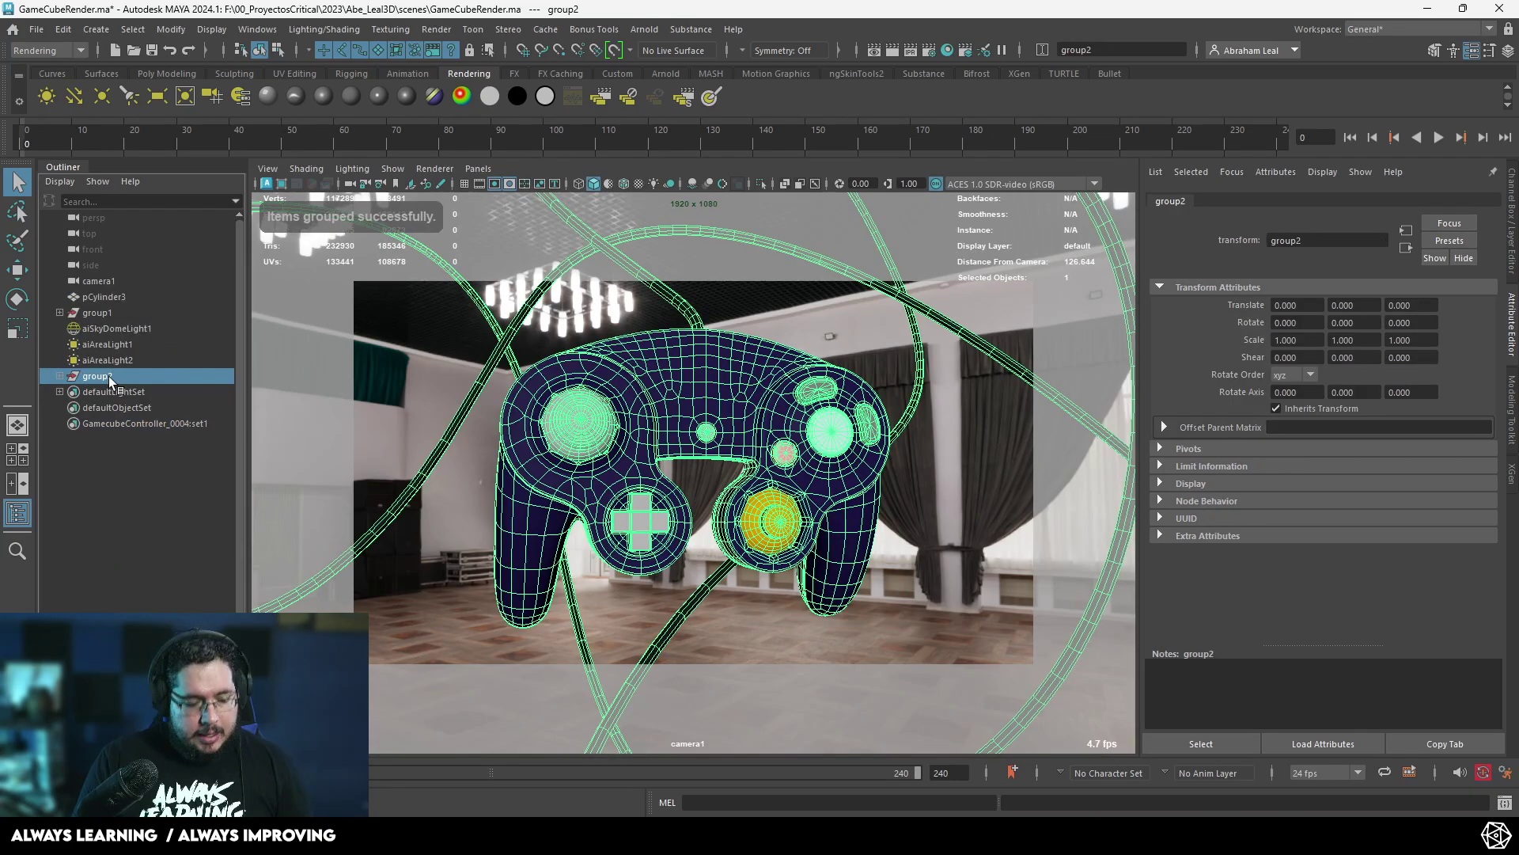
# - Duplicate the controller group and hide the original group
pyautogui.hotkey('ctrl', 'd')
pyautogui.click(104, 377)
pyautogui.press('h')
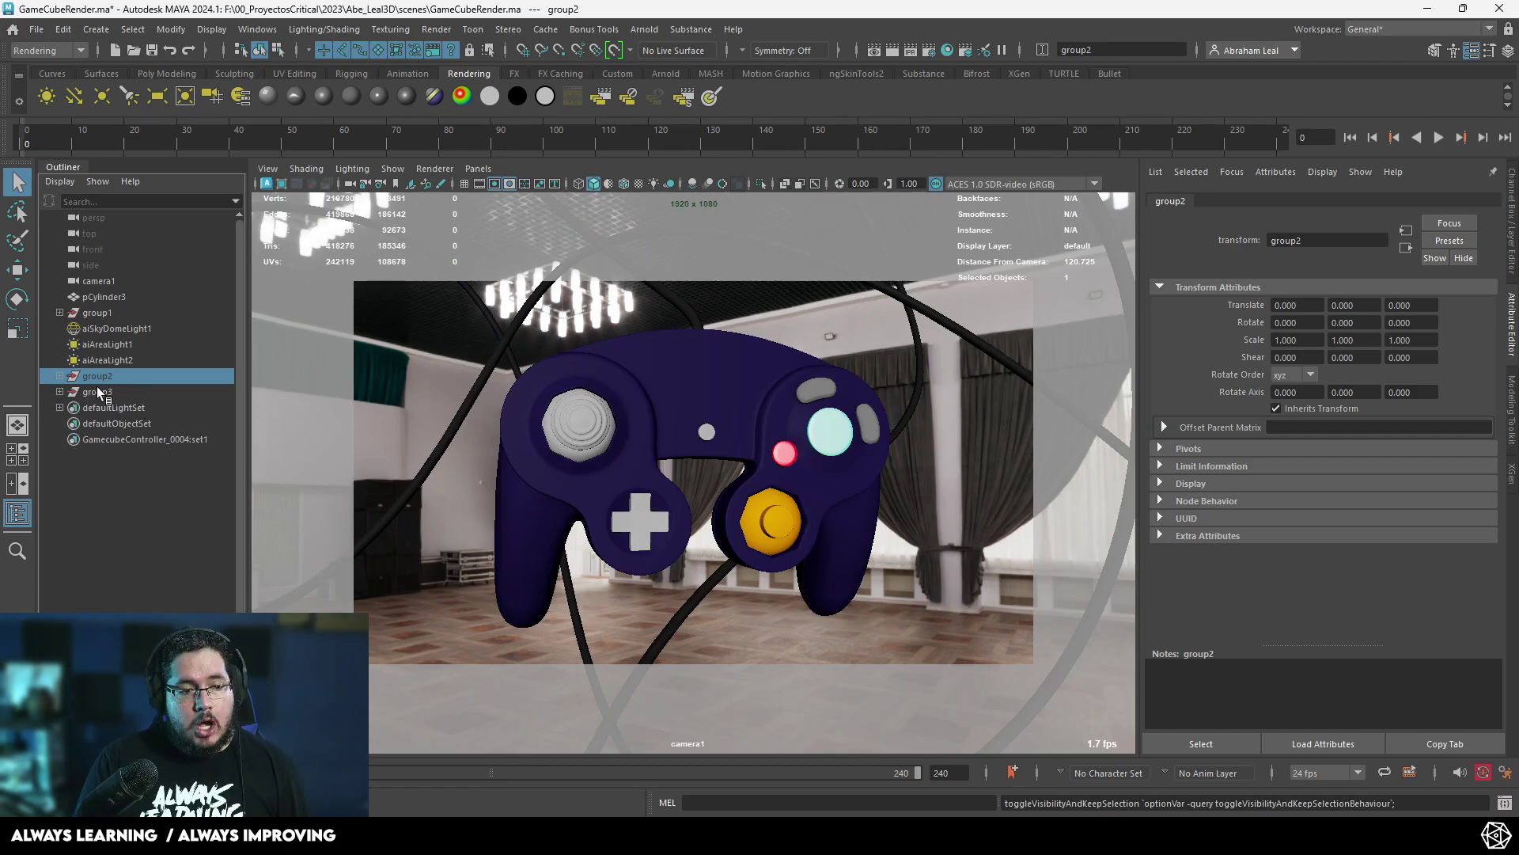
# - Assign a new Arnold aiWireframe material to the duplicated controller group
pyautogui.click(96, 392)
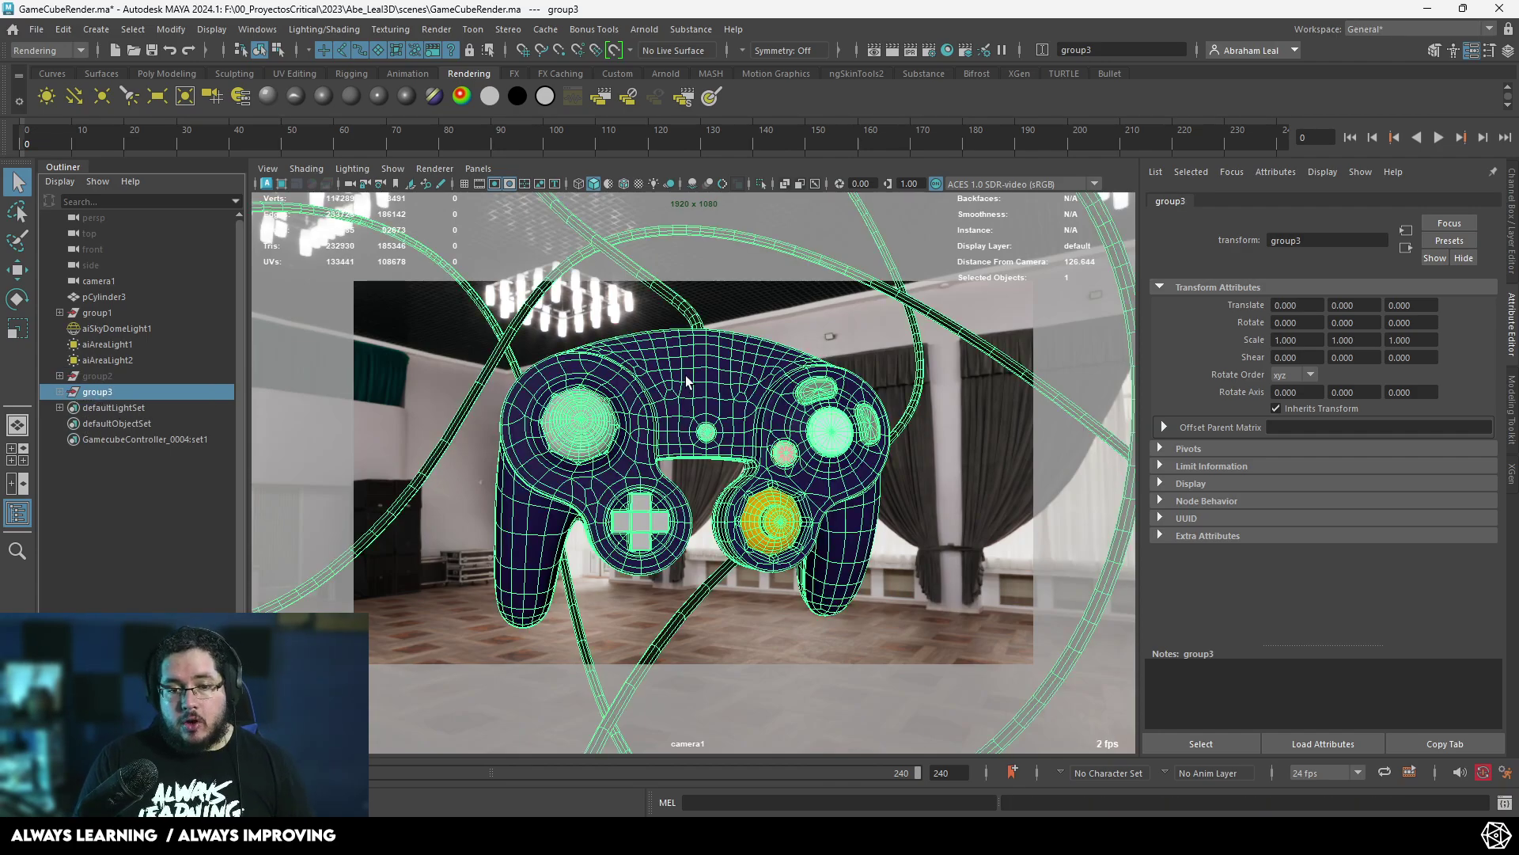
pyautogui.moveTo(686, 366); pyautogui.dragTo(683, 770, button='right')
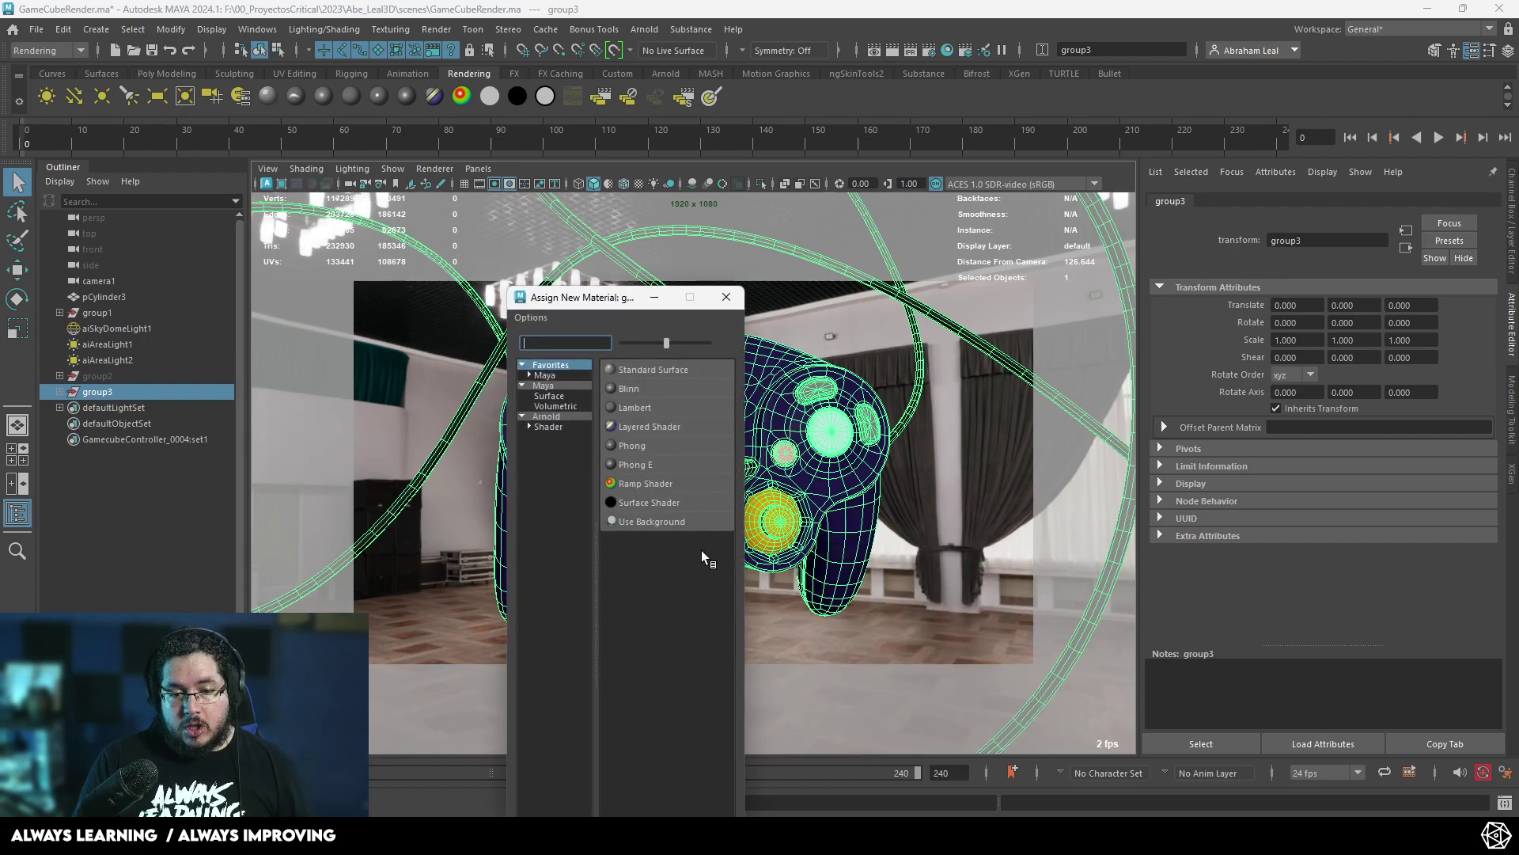
pyautogui.click(544, 417)
pyautogui.click(643, 730)
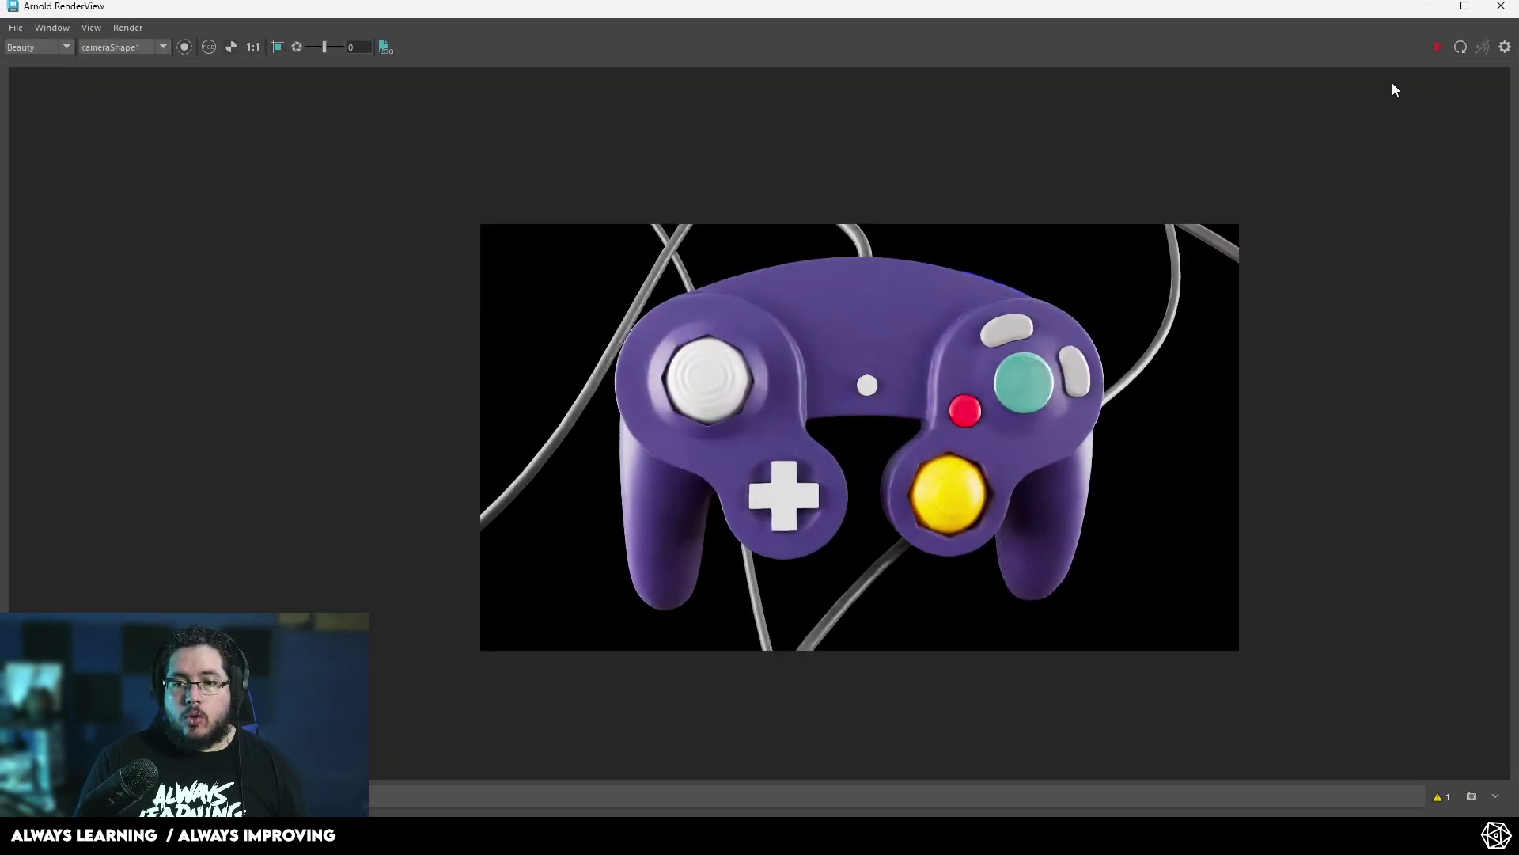
# - Render the wireframe-shaded controller in the Arnold RenderView and examine how the mesh edges are drawn
pyautogui.click(1437, 46)
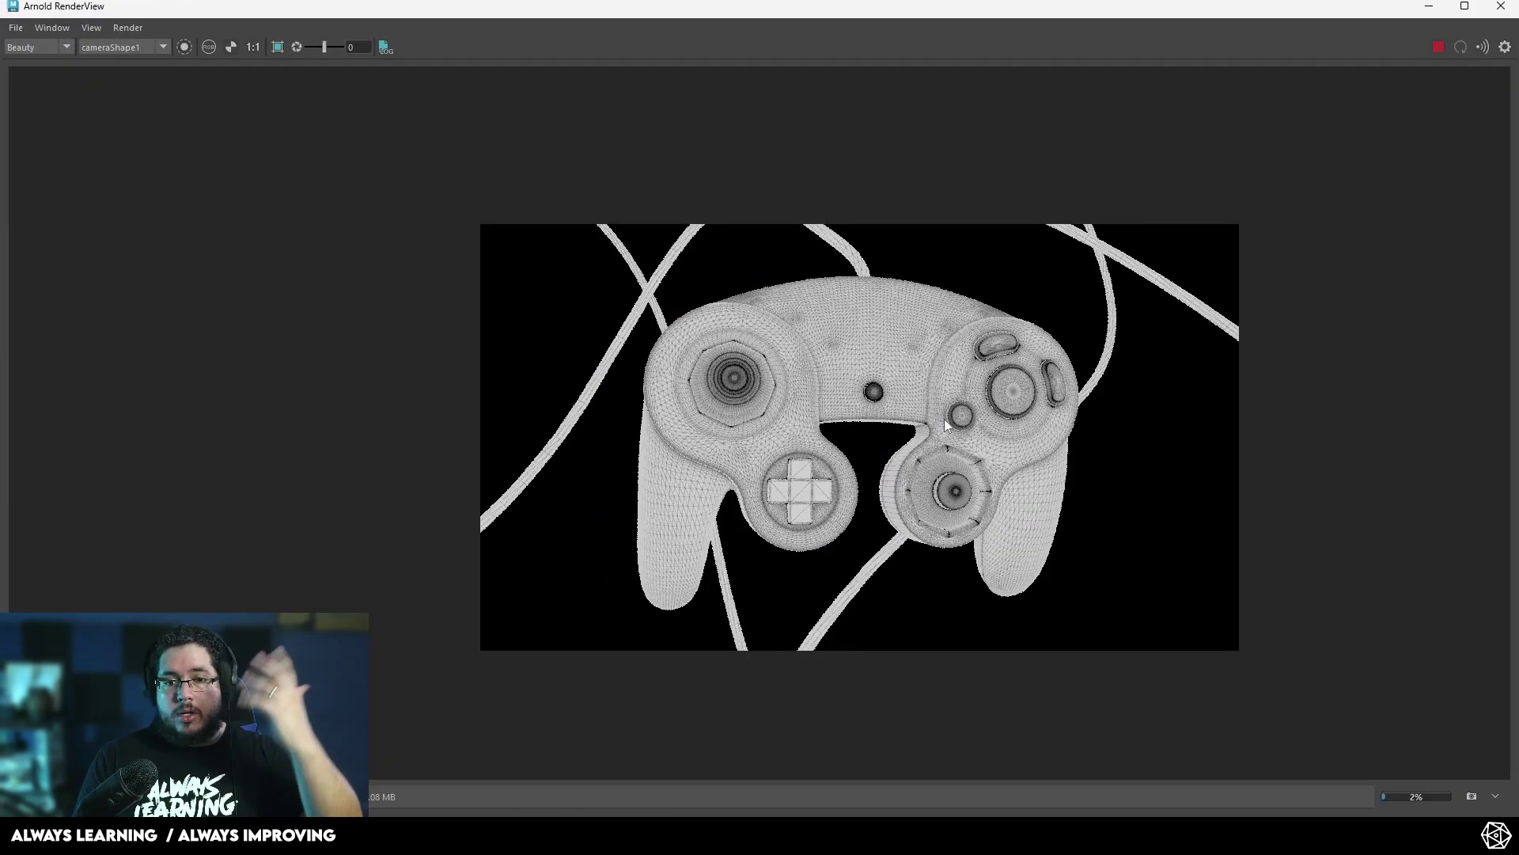
pyautogui.scroll(1, 956, 410)
pyautogui.scroll(-1, 957, 411)
pyautogui.moveTo(1010, 469); pyautogui.dragTo(896, 470, button='middle')
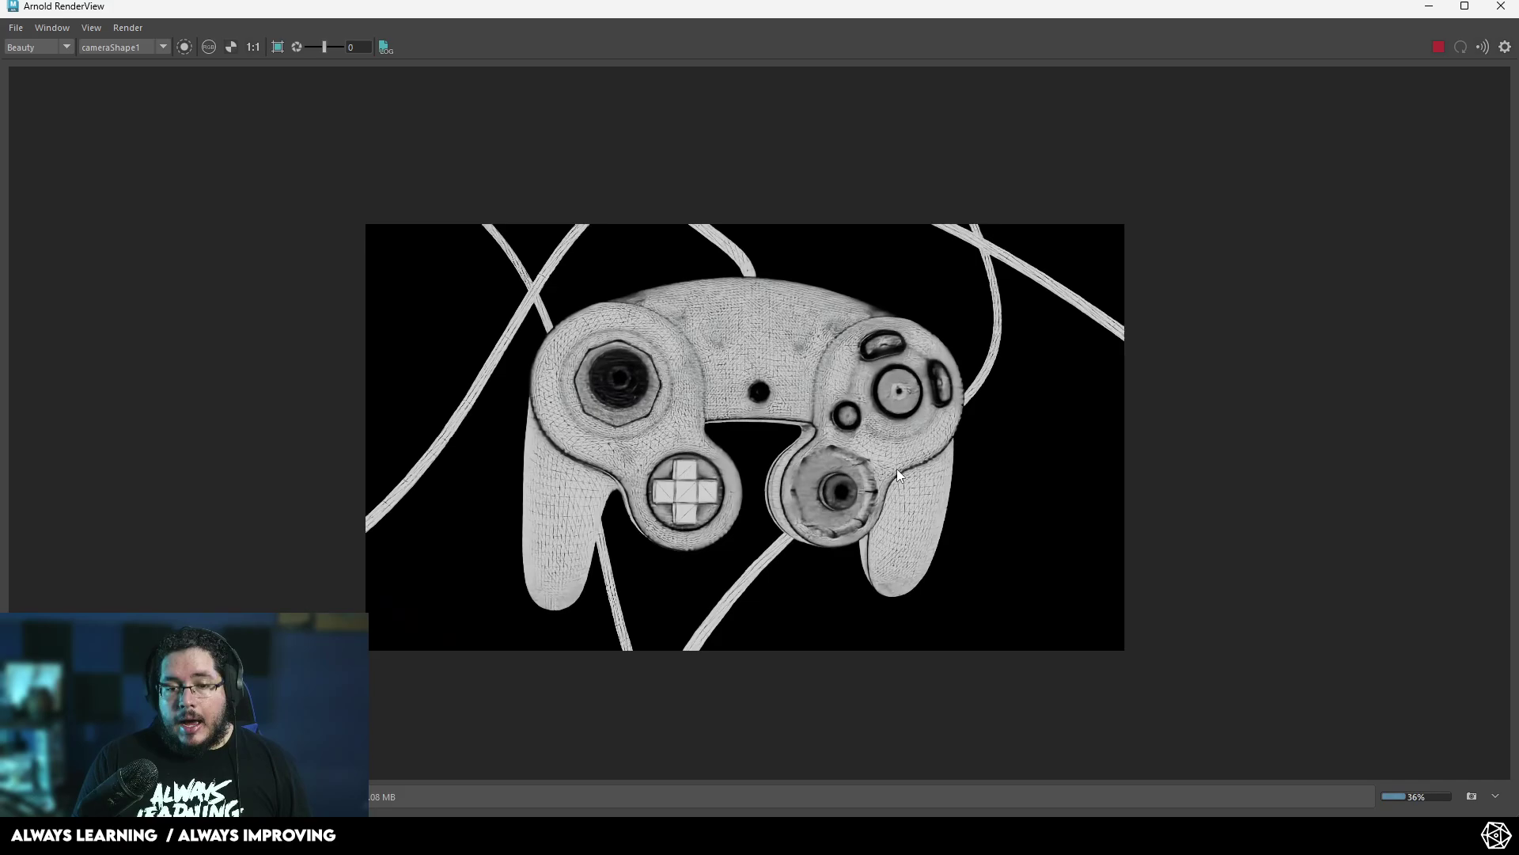
pyautogui.scroll(1, 878, 471)
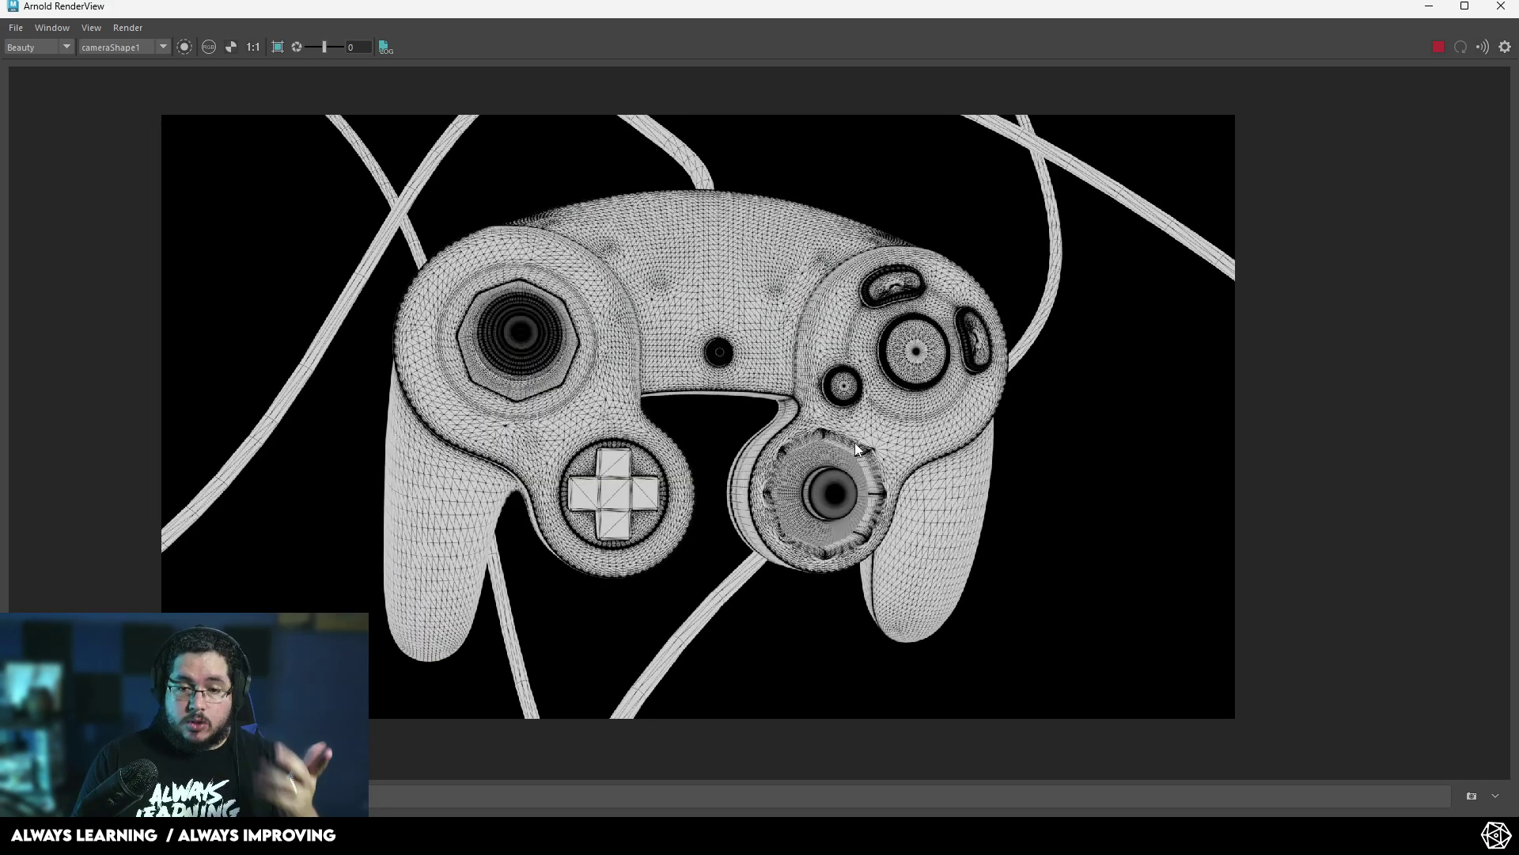
pyautogui.scroll(2, 712, 372)
pyautogui.scroll(-3, 712, 369)
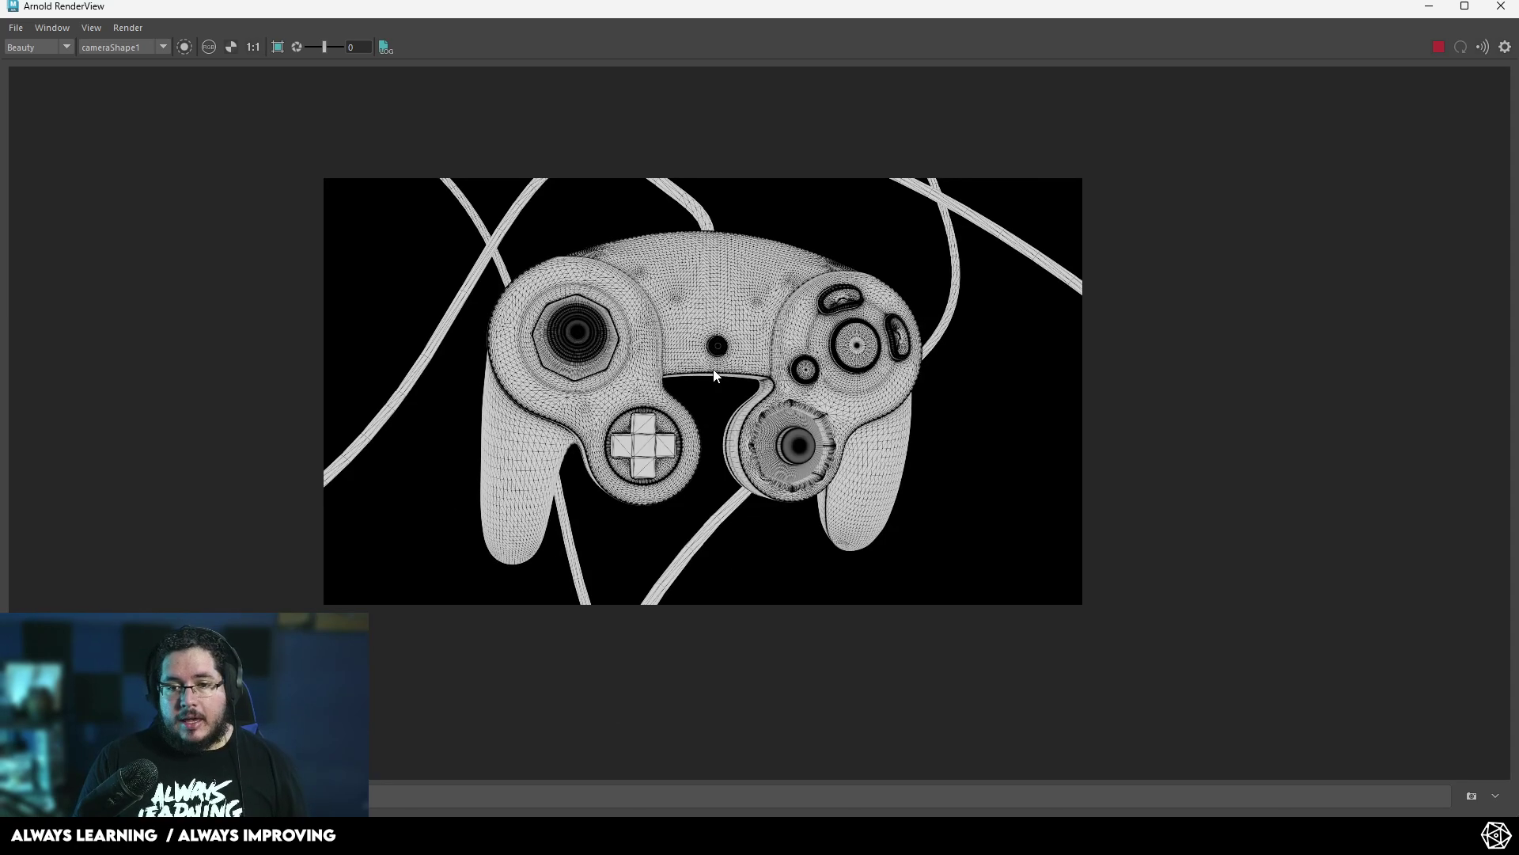
pyautogui.scroll(1, 715, 367)
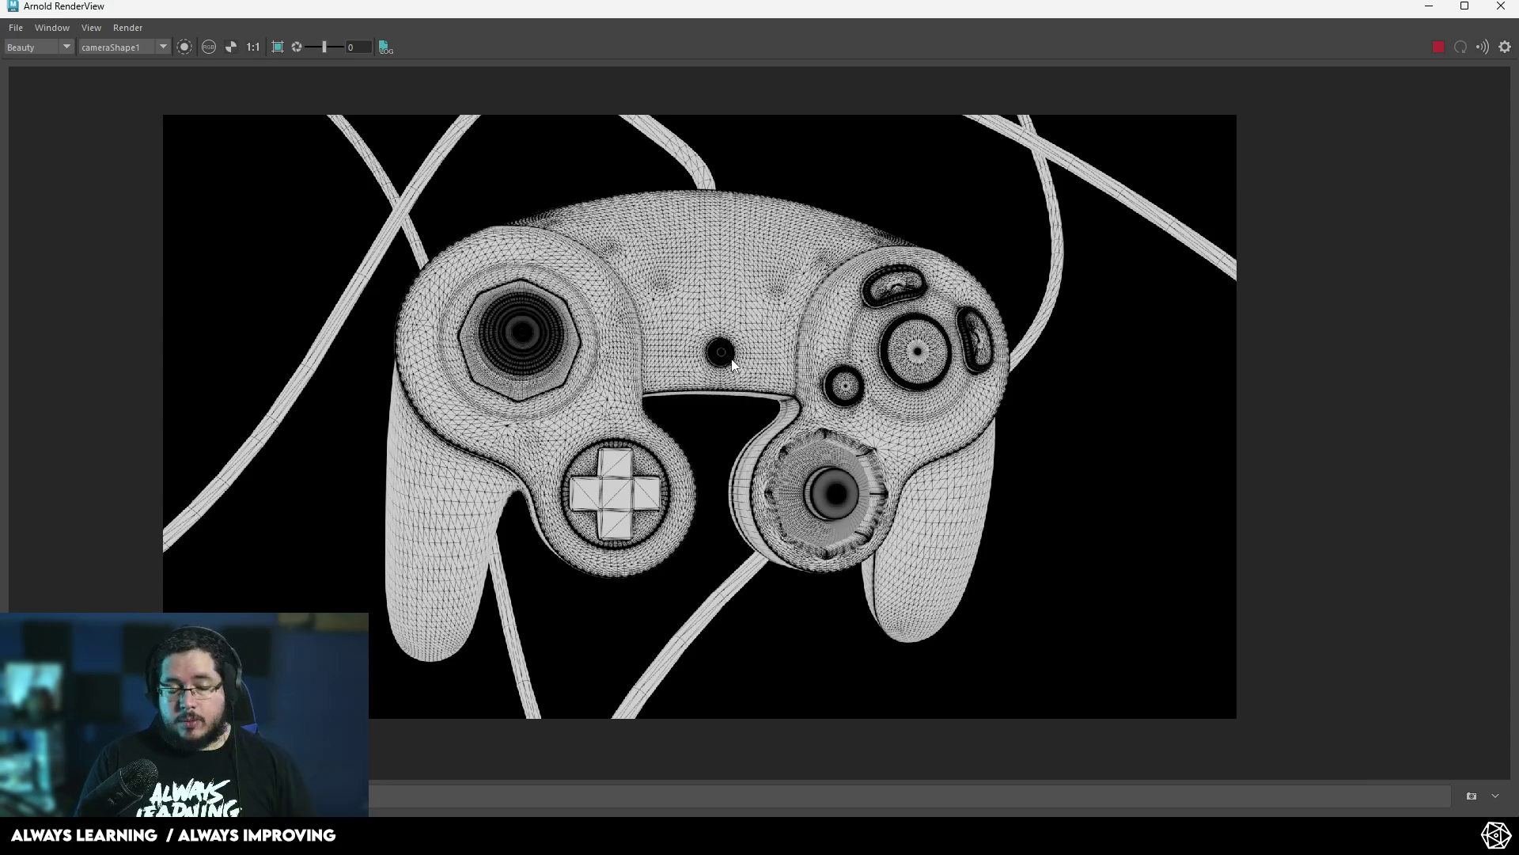
pyautogui.scroll(5, 818, 438)
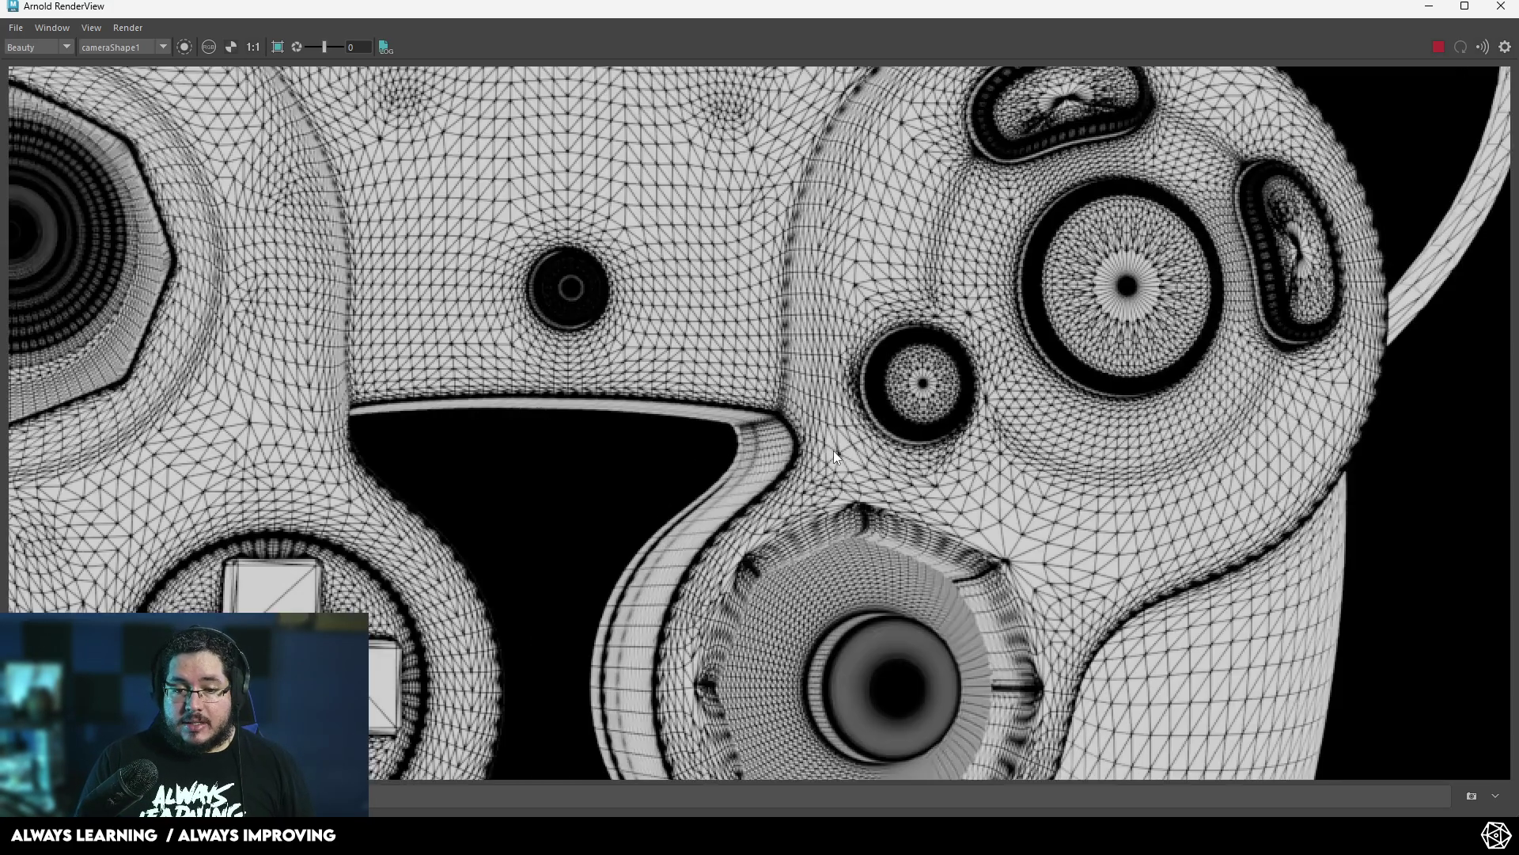
pyautogui.scroll(-5, 833, 450)
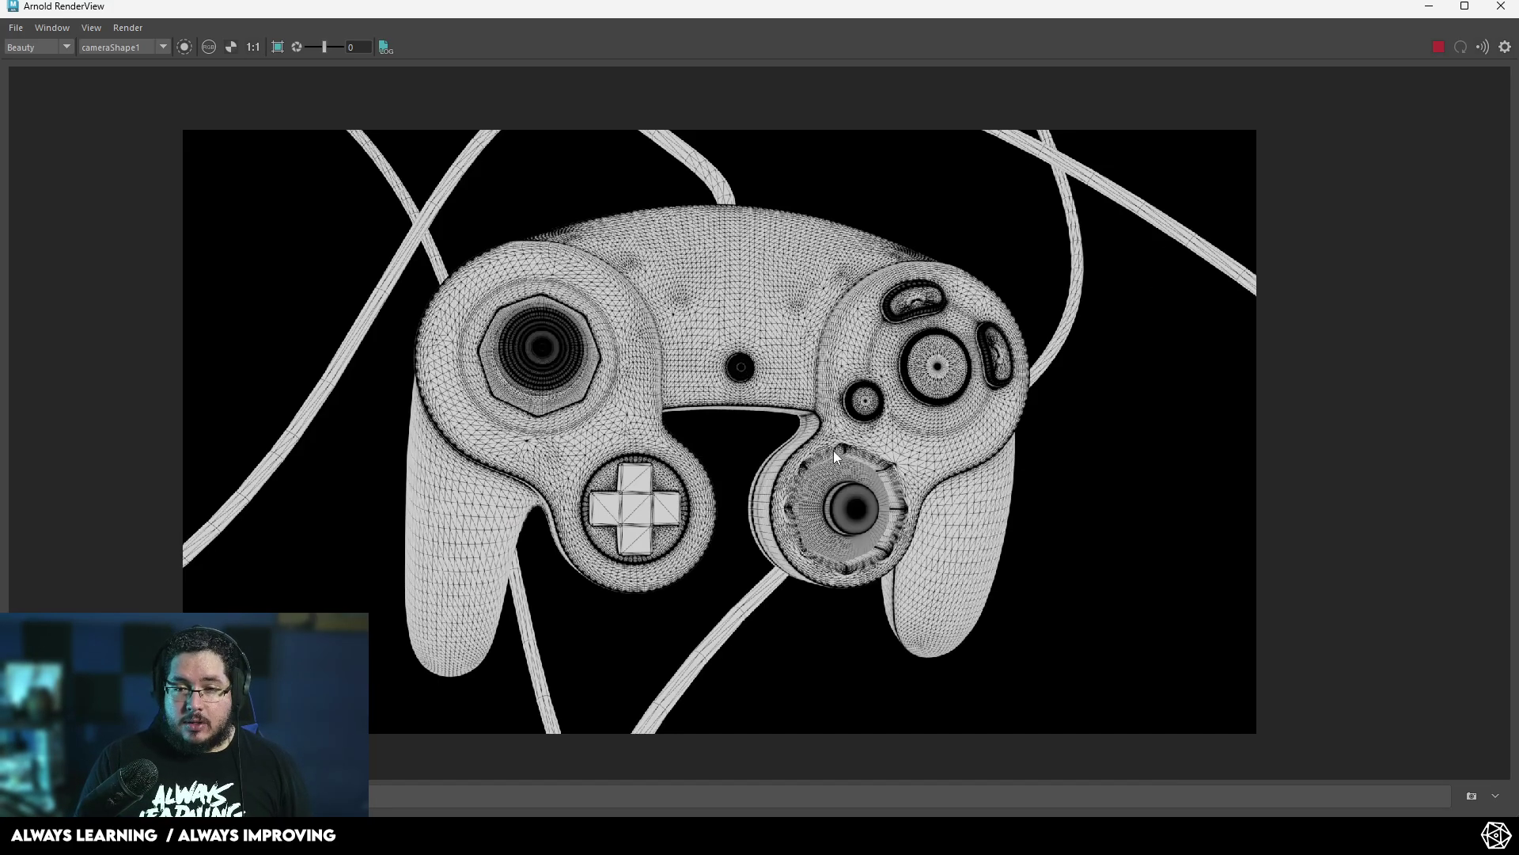
# - Set the wireframe shader's edge type to polygons
pyautogui.click(1429, 9)
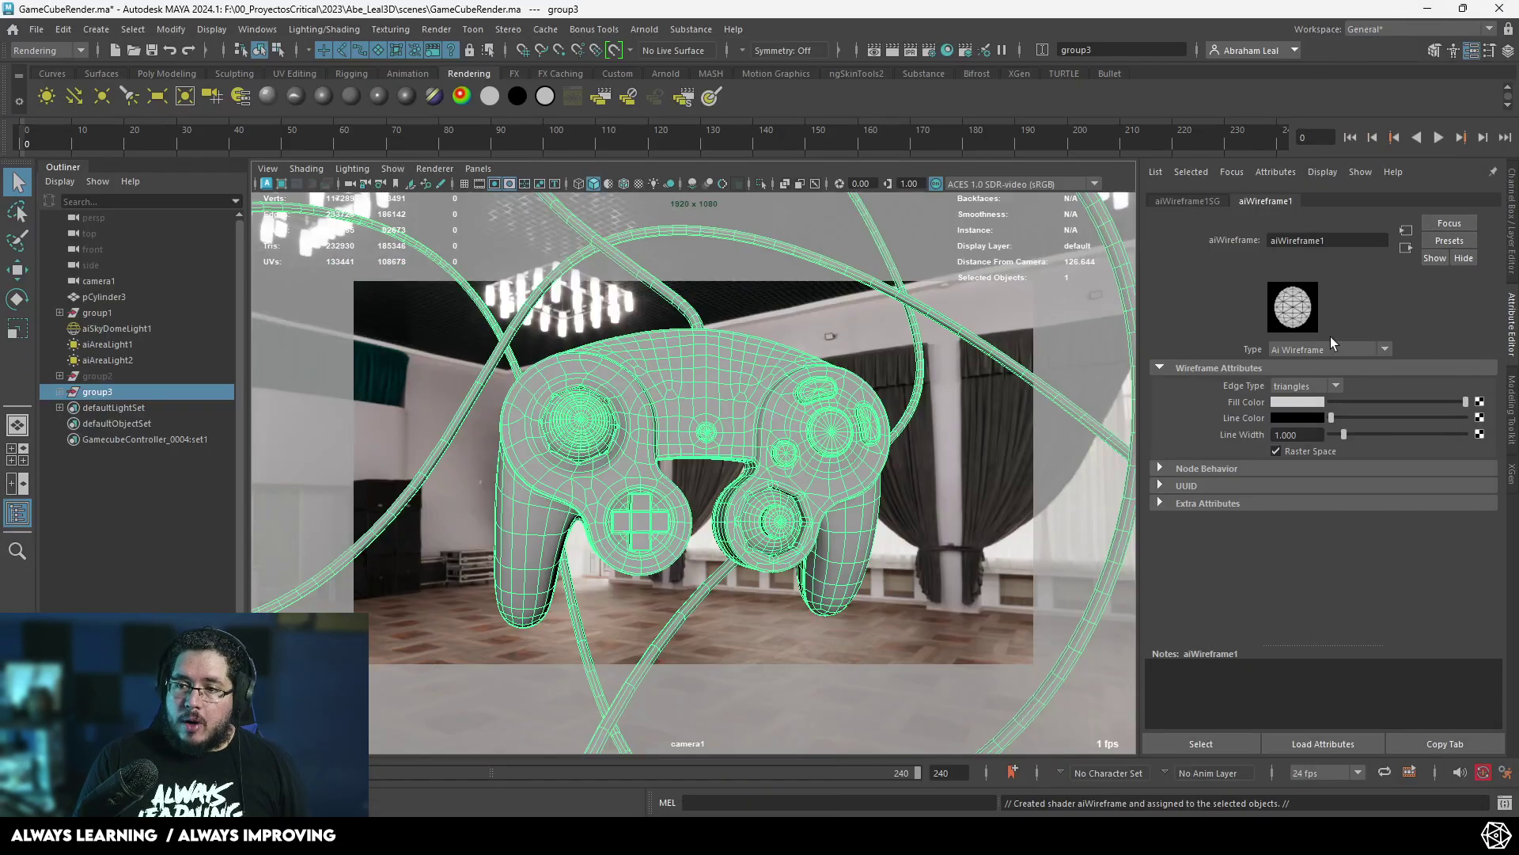
pyautogui.click(1294, 387)
pyautogui.click(1290, 419)
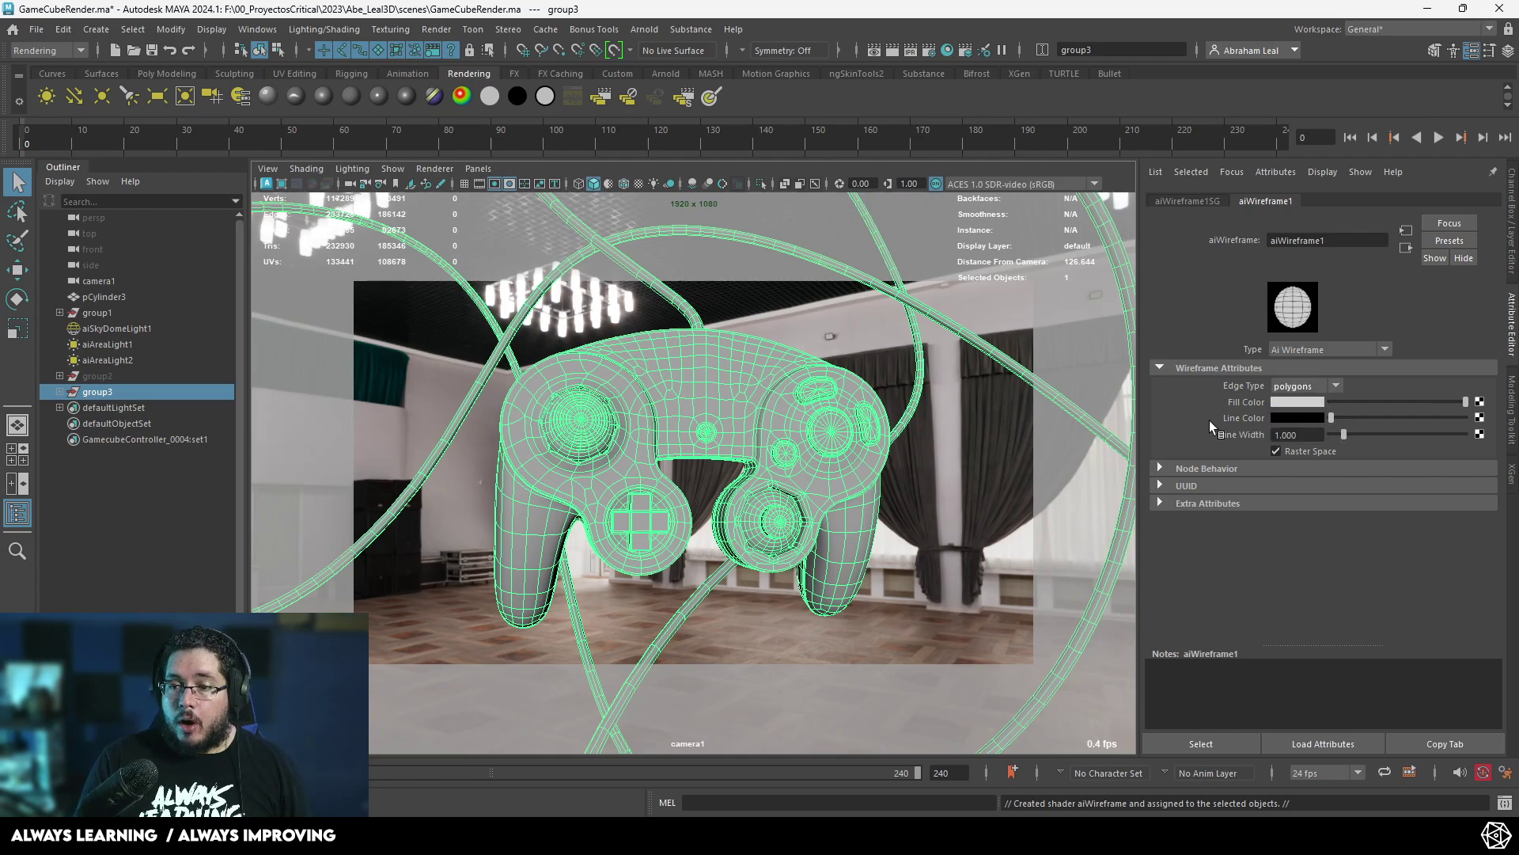
# - Render the controller again and inspect the polygon edges on its body and buttons
pyautogui.hotkey('alt', 'Tab')
pyautogui.click(1437, 47)
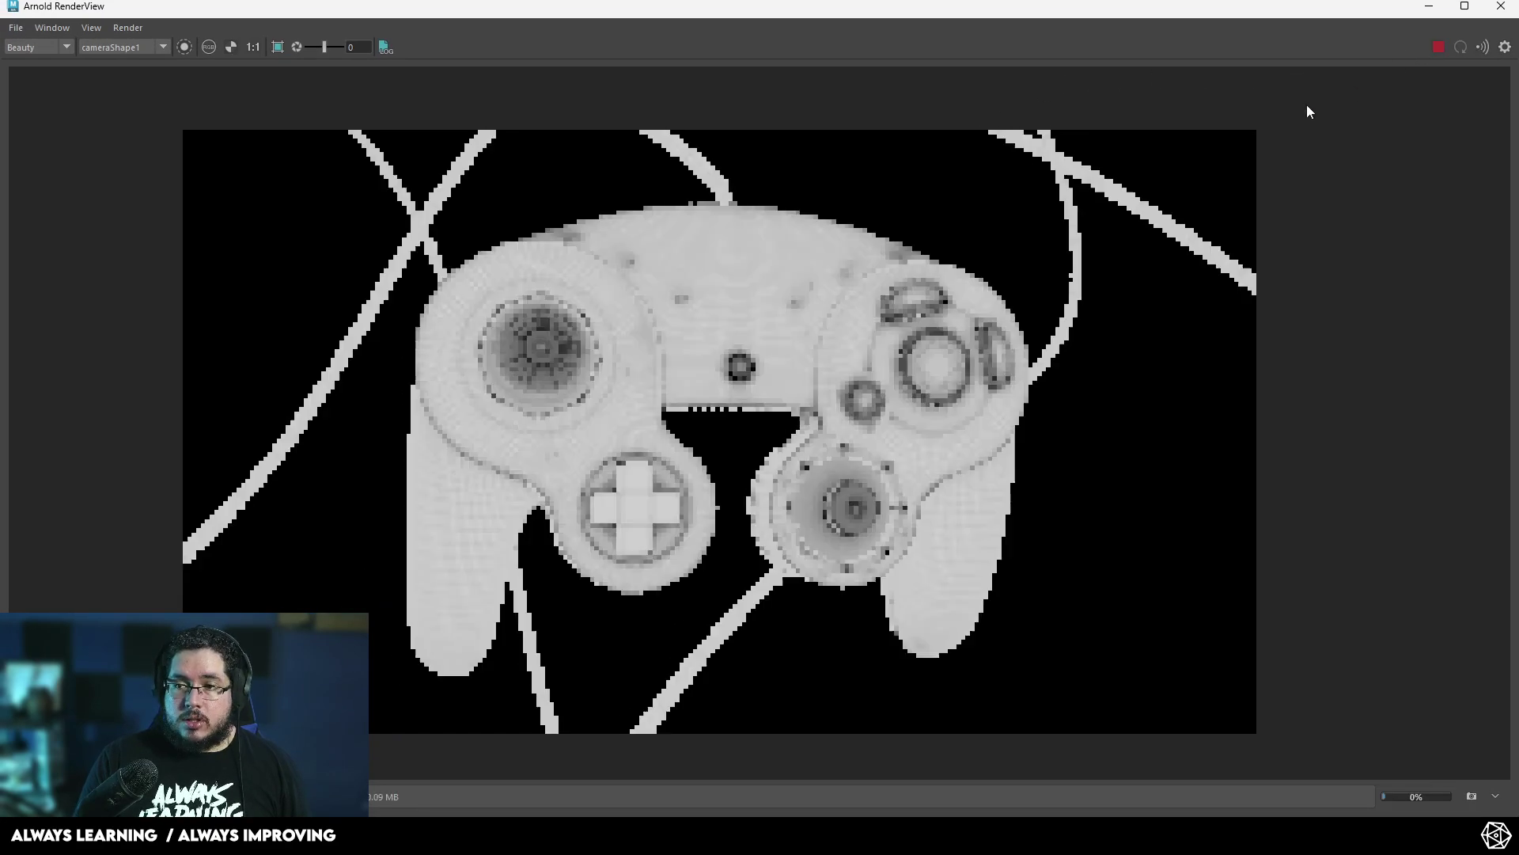
pyautogui.scroll(2, 823, 356)
pyautogui.scroll(1, 850, 342)
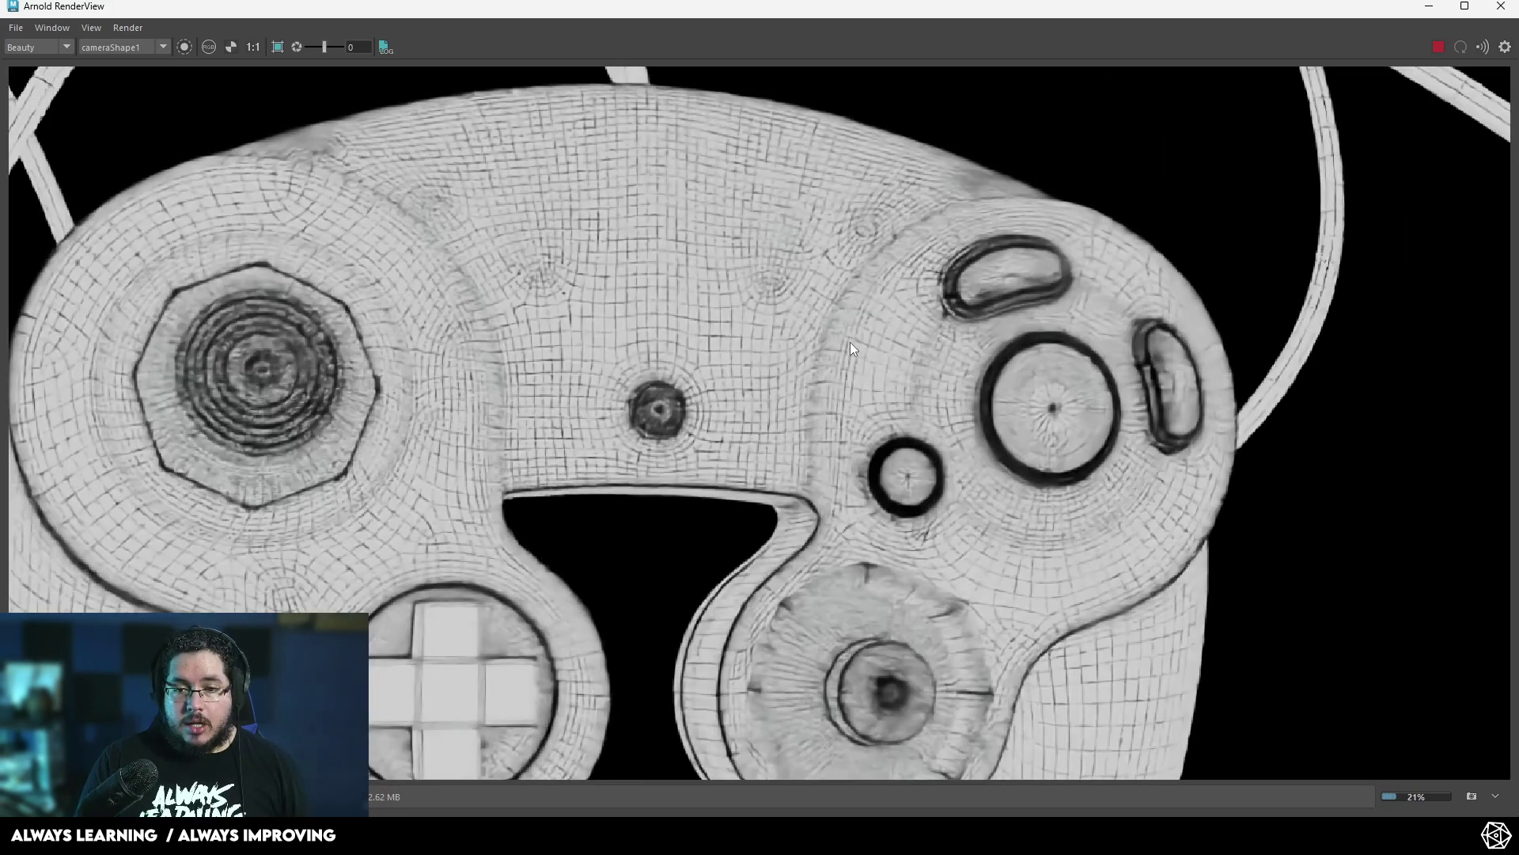
pyautogui.scroll(-2, 849, 341)
pyautogui.scroll(1, 850, 342)
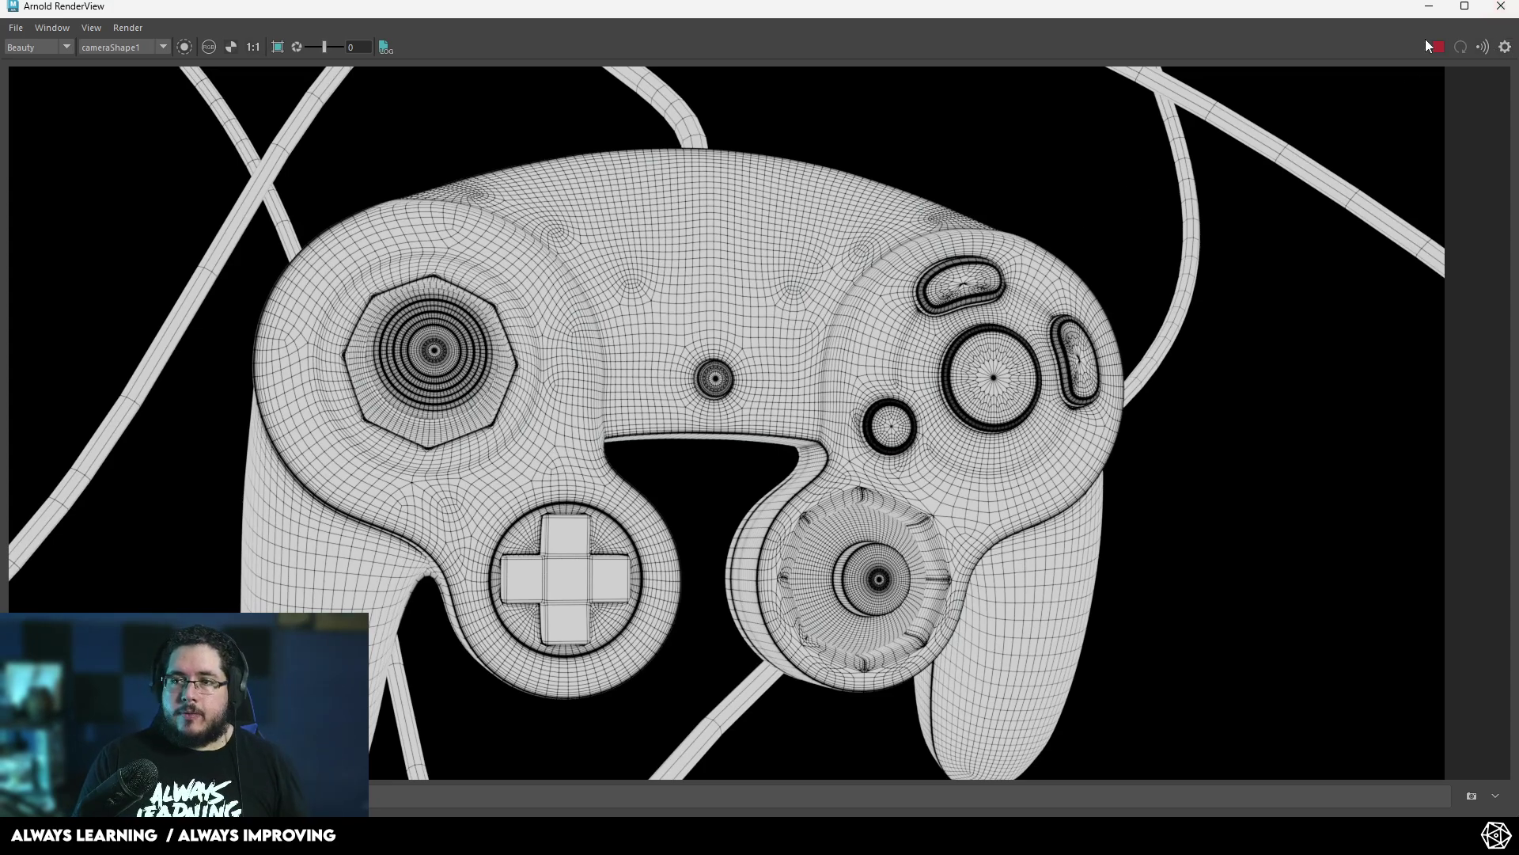
# - Turn off smooth mesh preview for the duplicated controller group
pyautogui.doubleClick(1432, 11)
pyautogui.click(1412, 15)
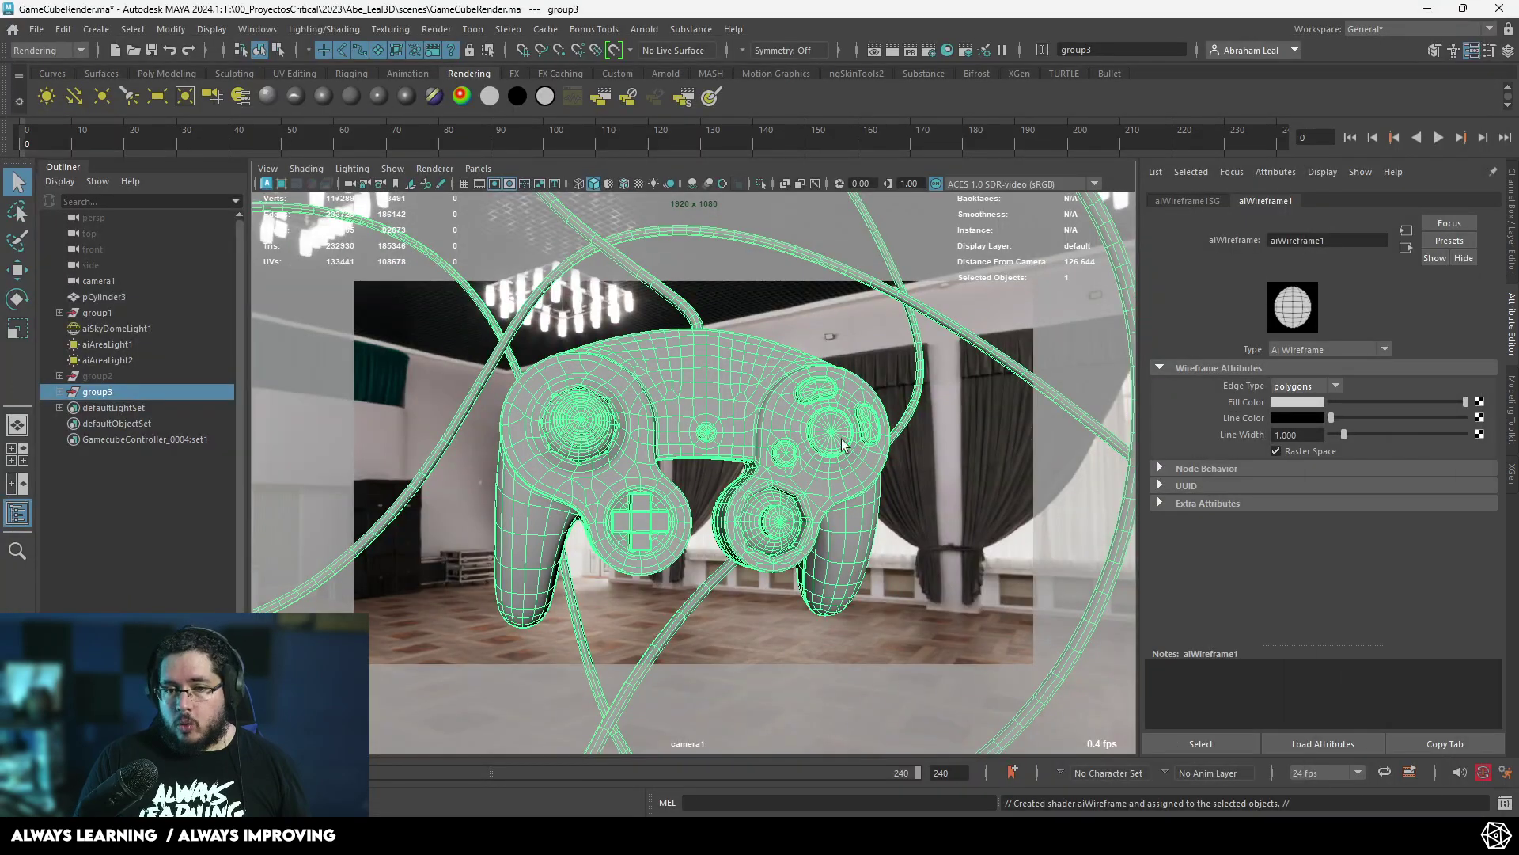
pyautogui.press('1')
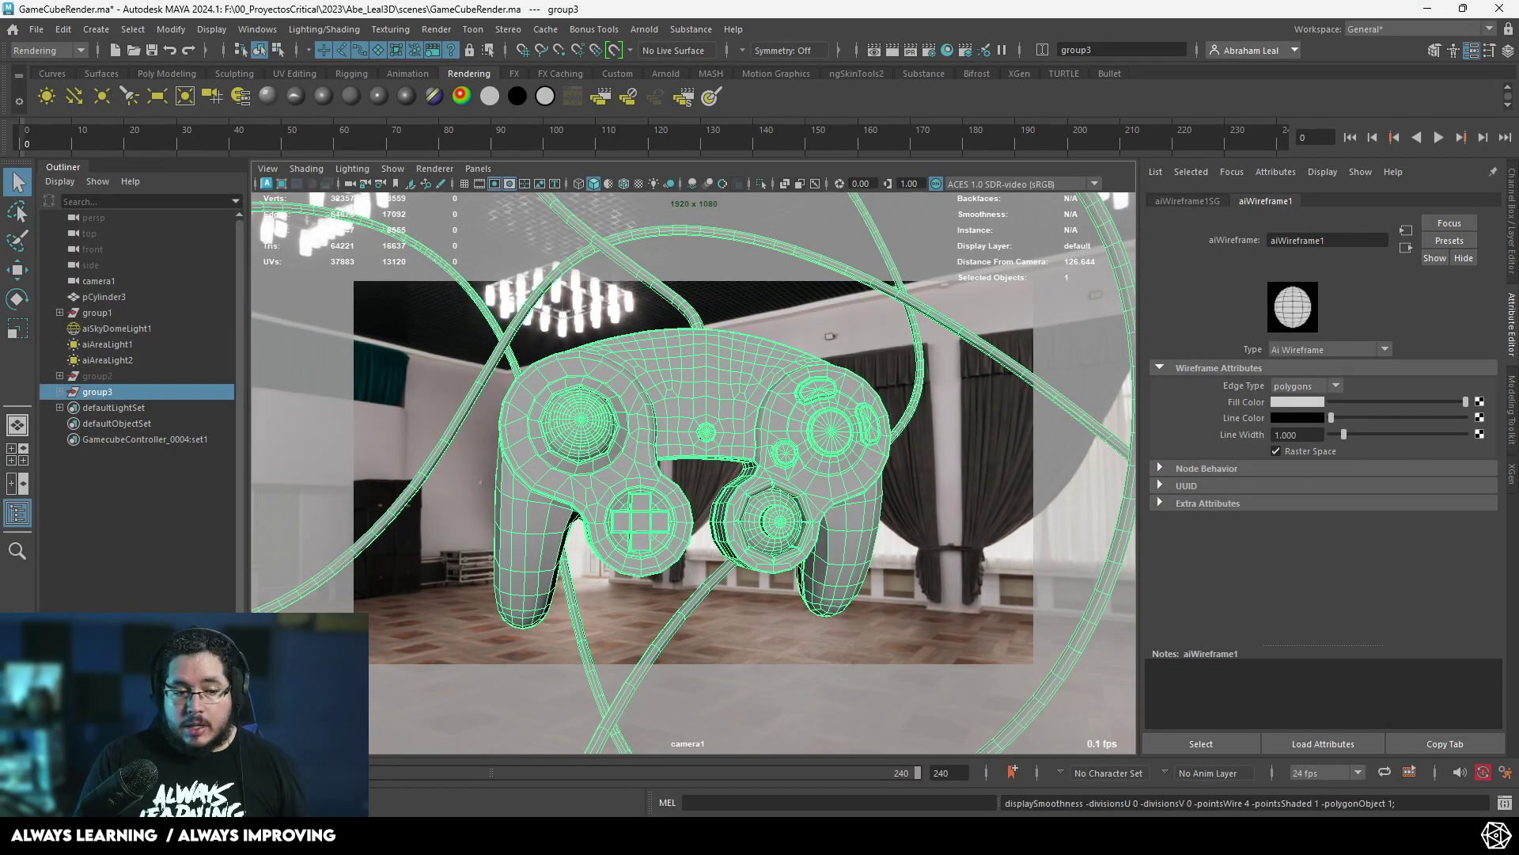
# - Render the unsmoothed controller to check its base topology, and stop the render
pyautogui.hotkey('alt', 'Tab')
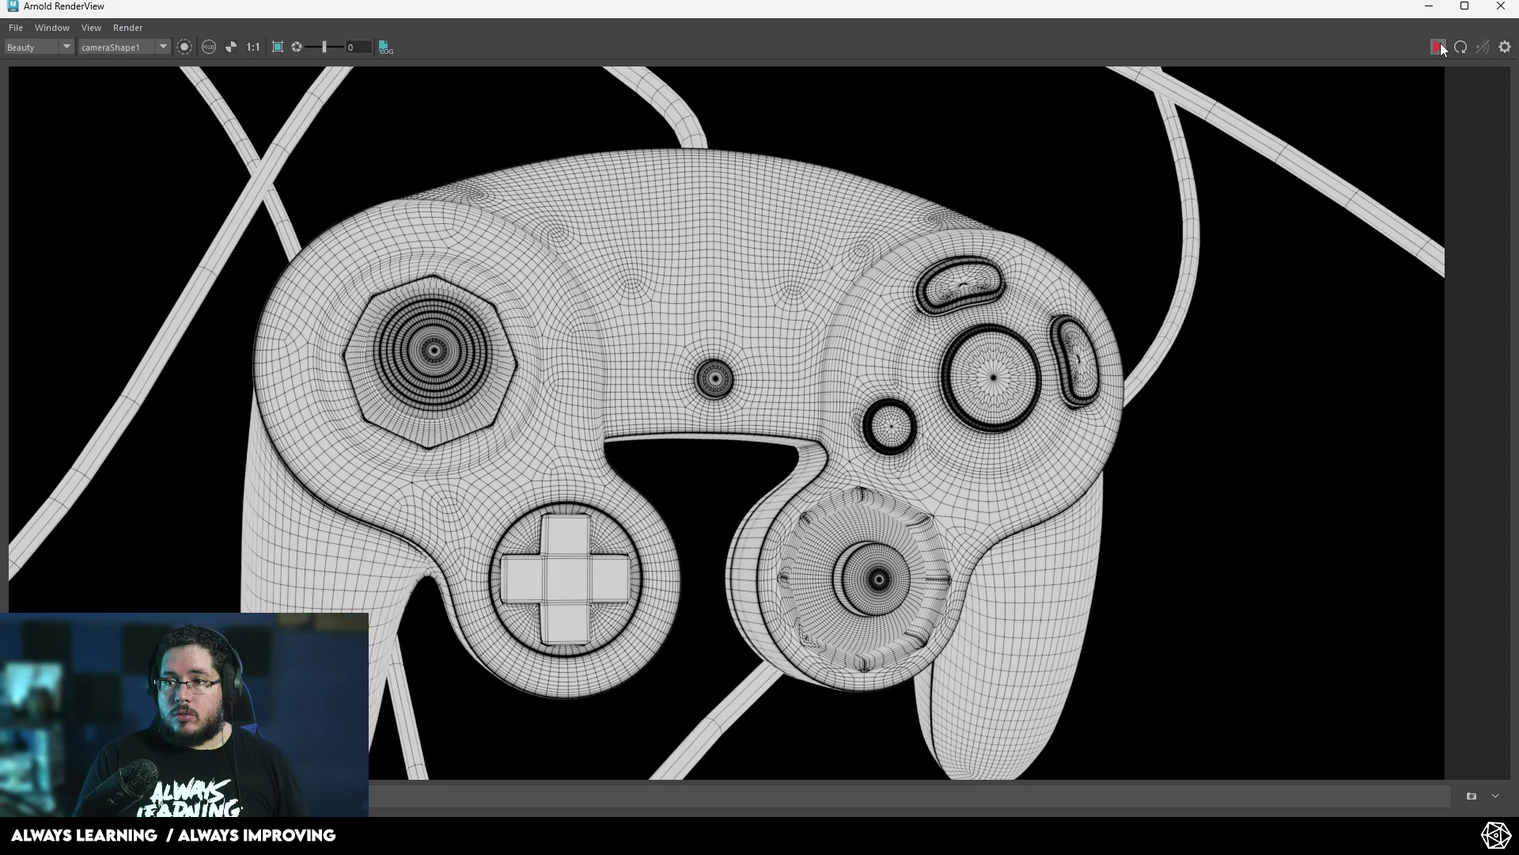
pyautogui.click(1438, 48)
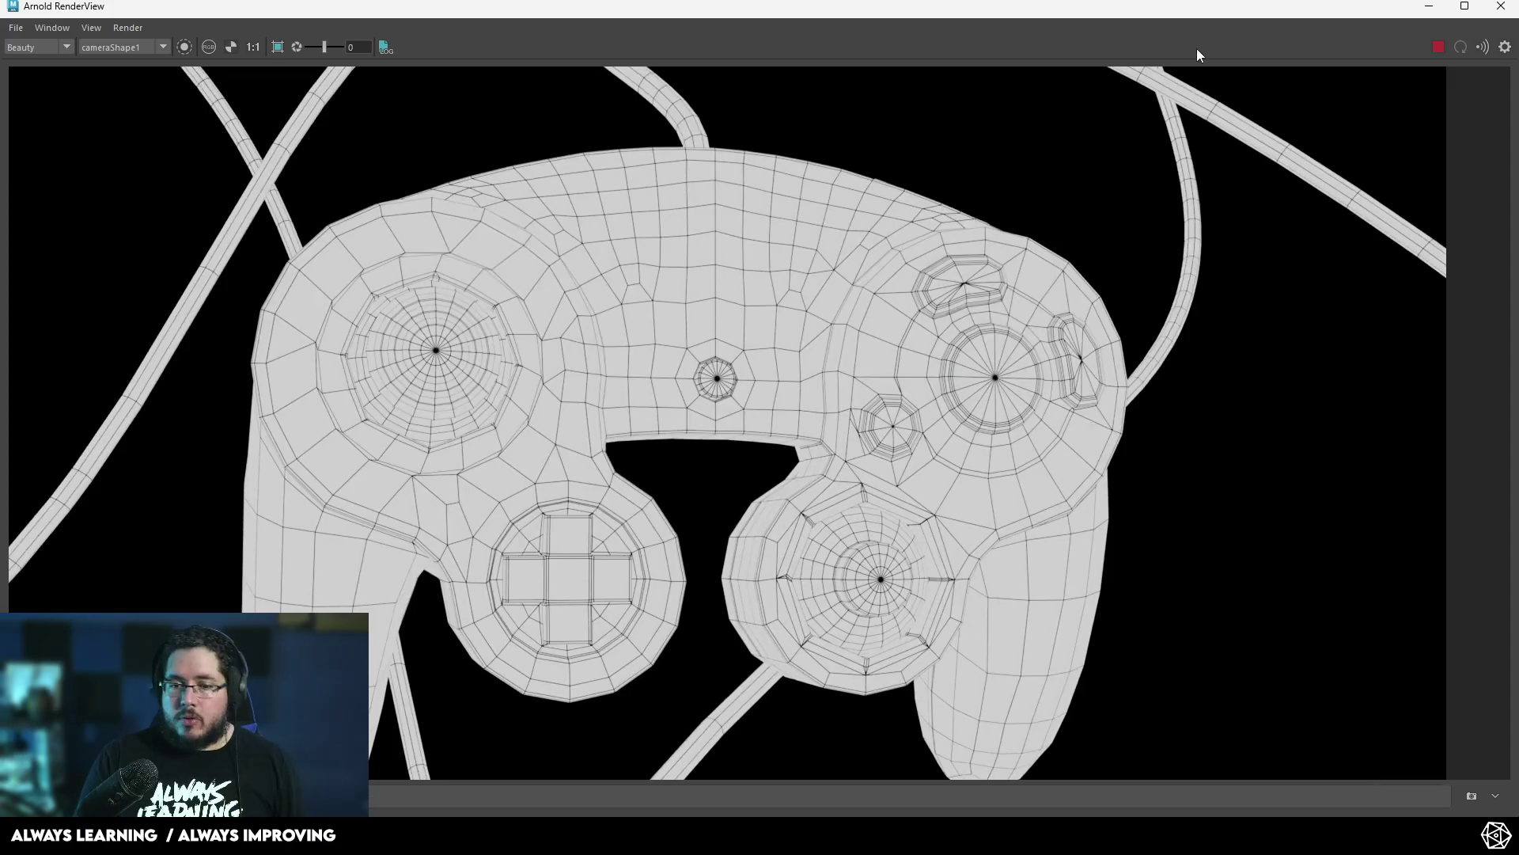
pyautogui.click(1438, 47)
# - Switch to the Modeling menu set and apply mesh Smooth with one division level to the duplicated controller group
pyautogui.click(1429, 11)
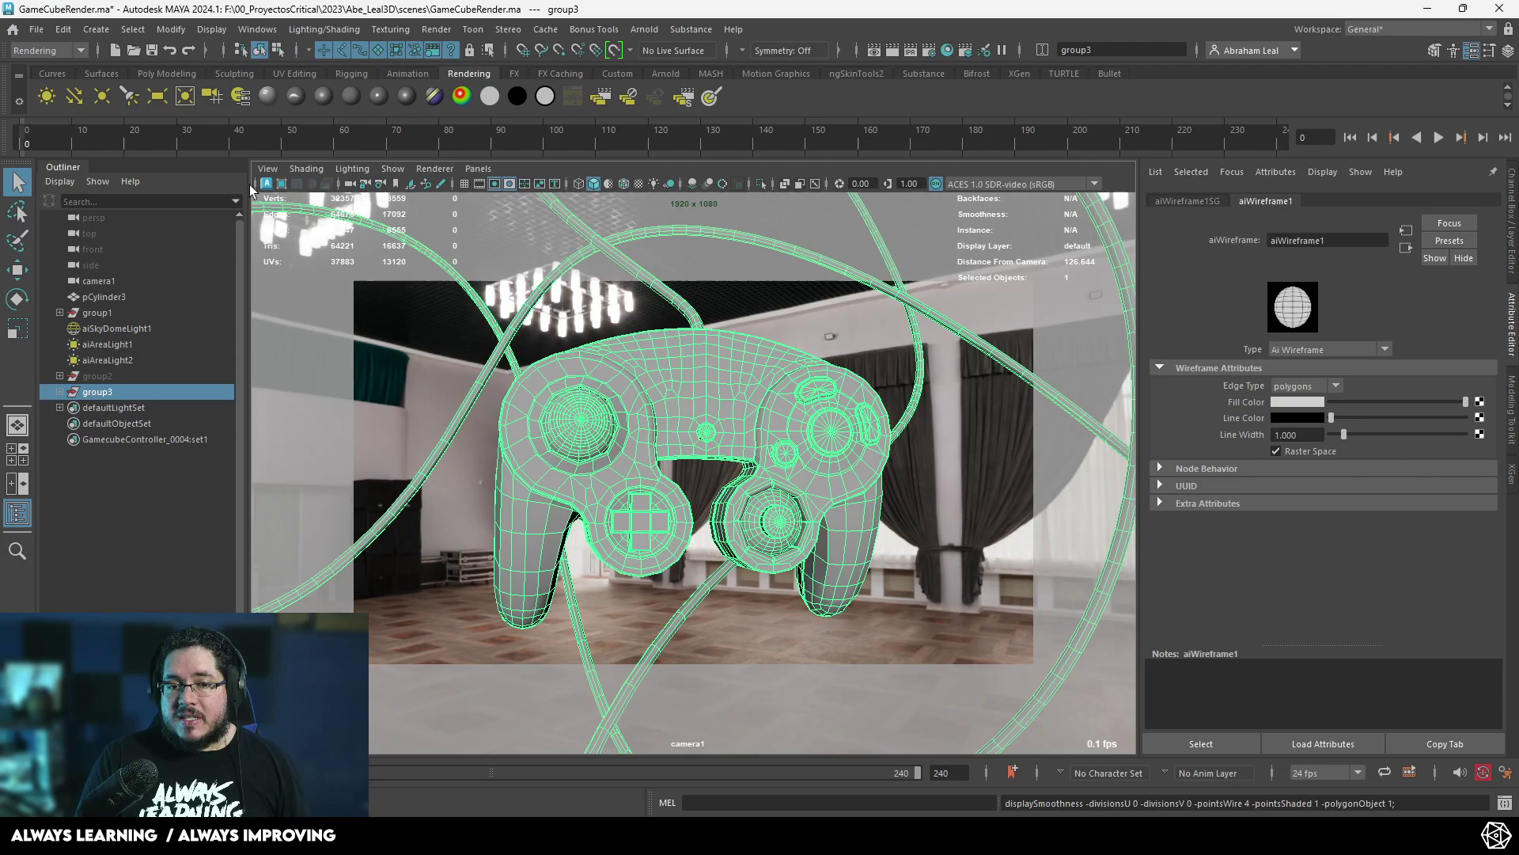
pyautogui.click(44, 50)
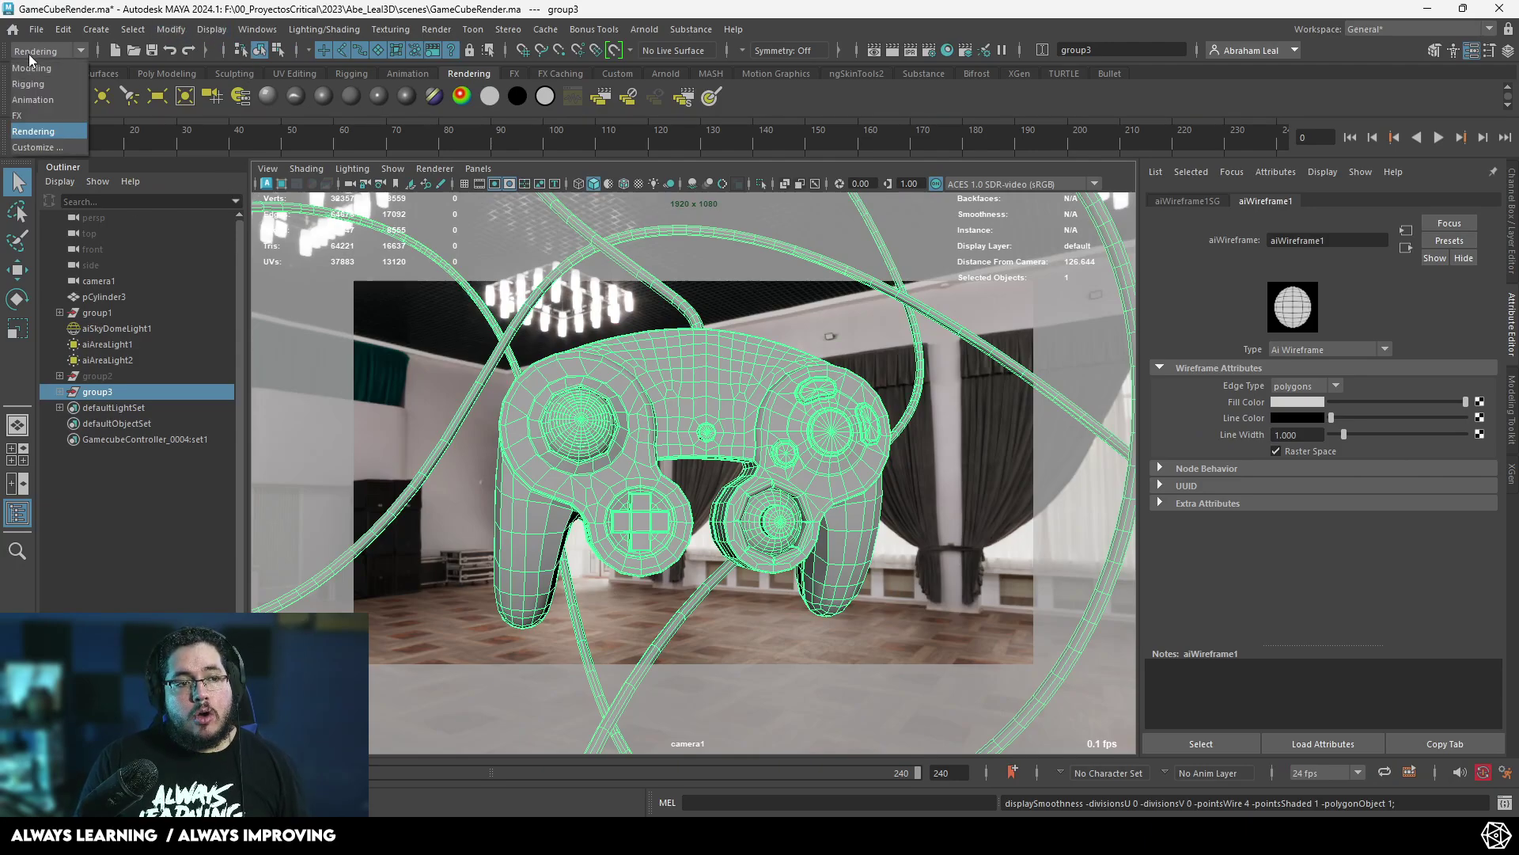
pyautogui.click(35, 65)
pyautogui.click(299, 29)
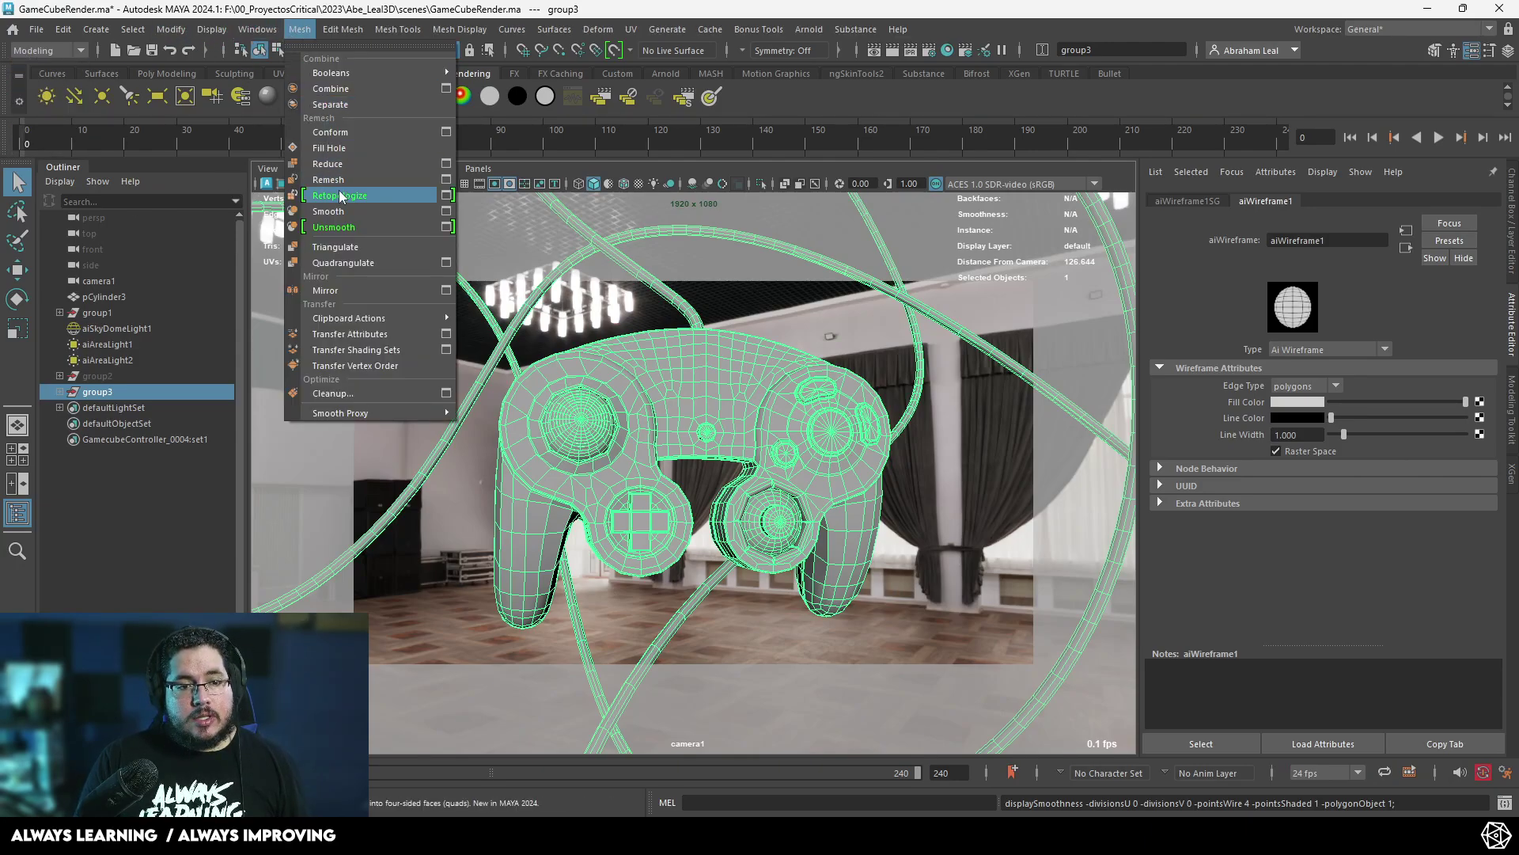
pyautogui.click(328, 211)
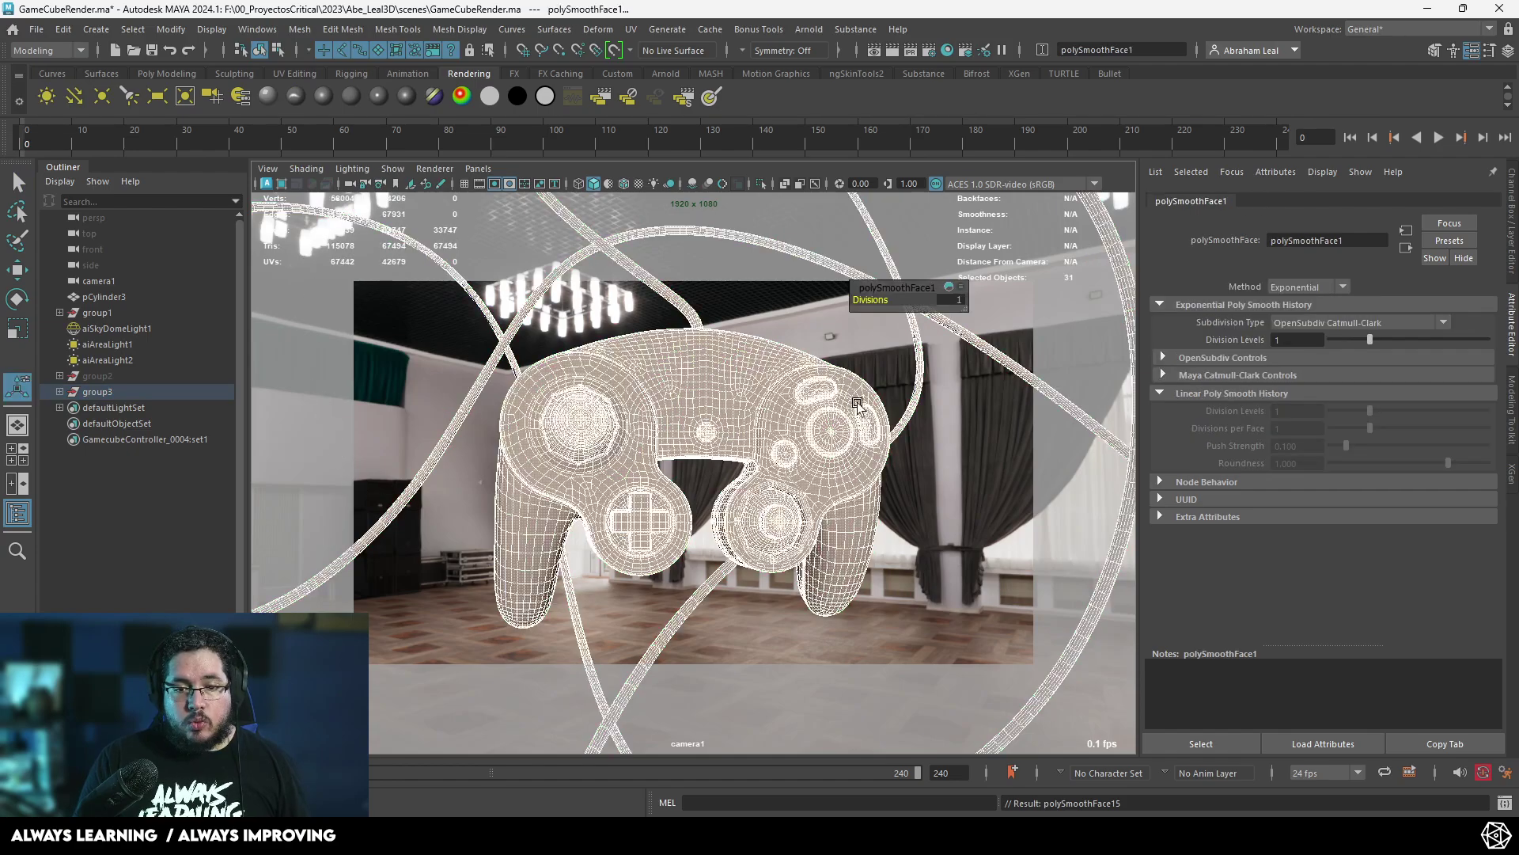
pyautogui.press('1')
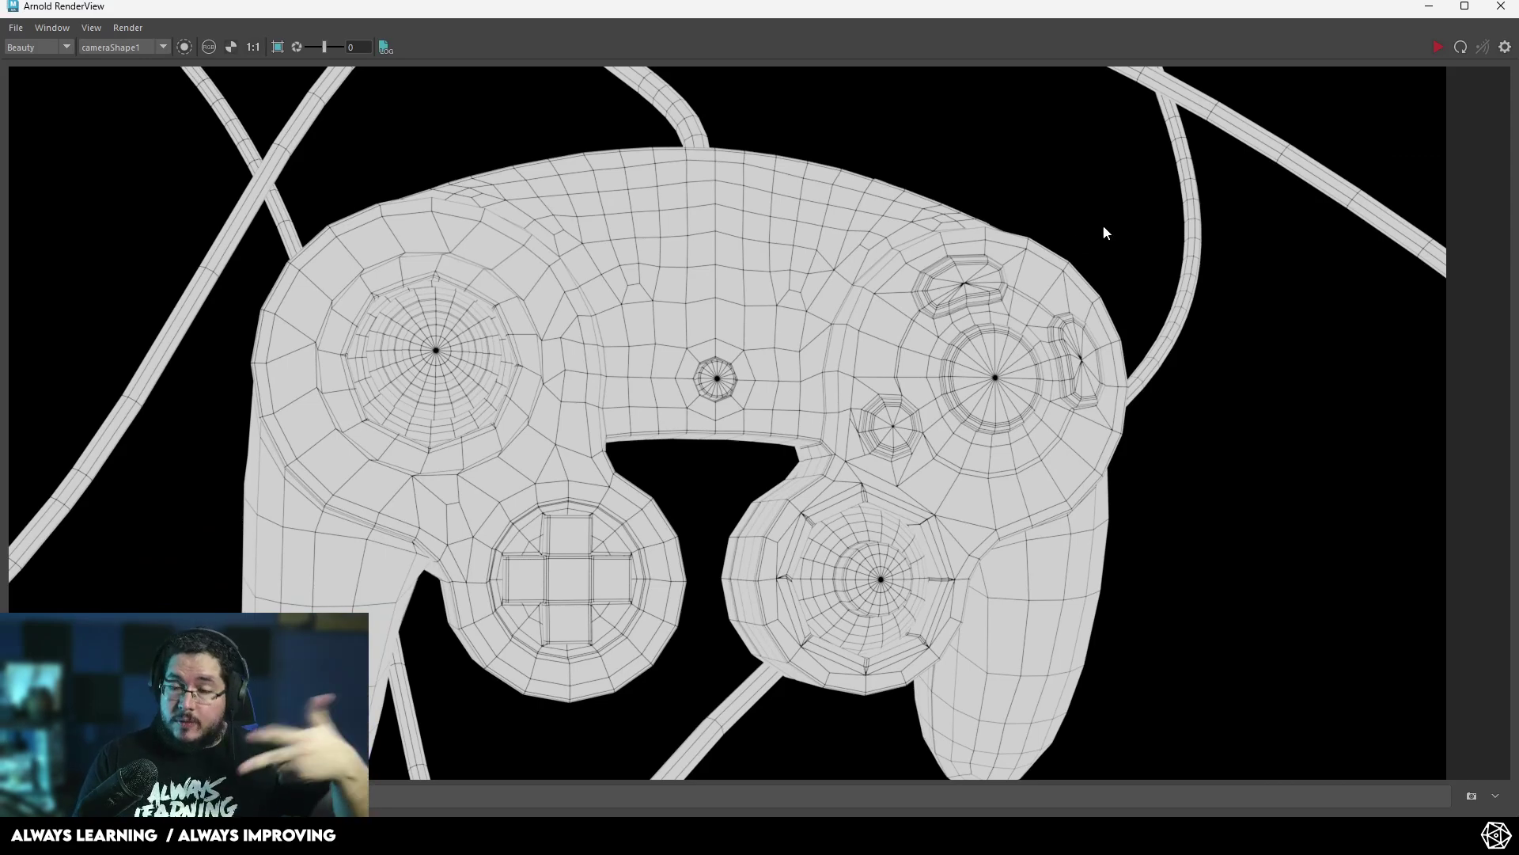
# - Render the smoothed controller and examine the wireframe density around the buttons, sticks and body
pyautogui.click(1438, 47)
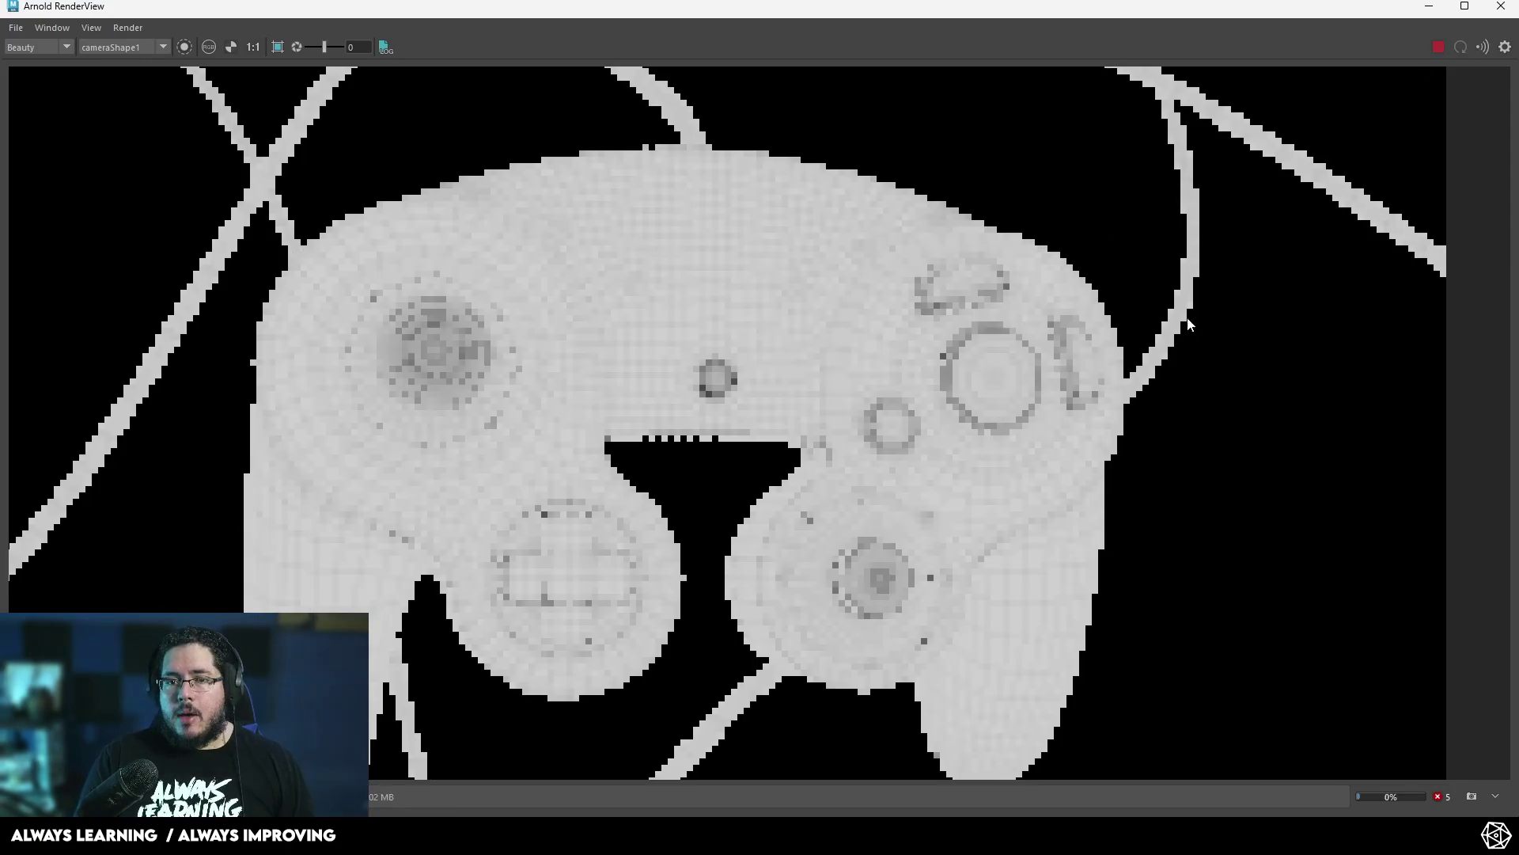
pyautogui.scroll(-2, 777, 403)
pyautogui.scroll(4, 777, 404)
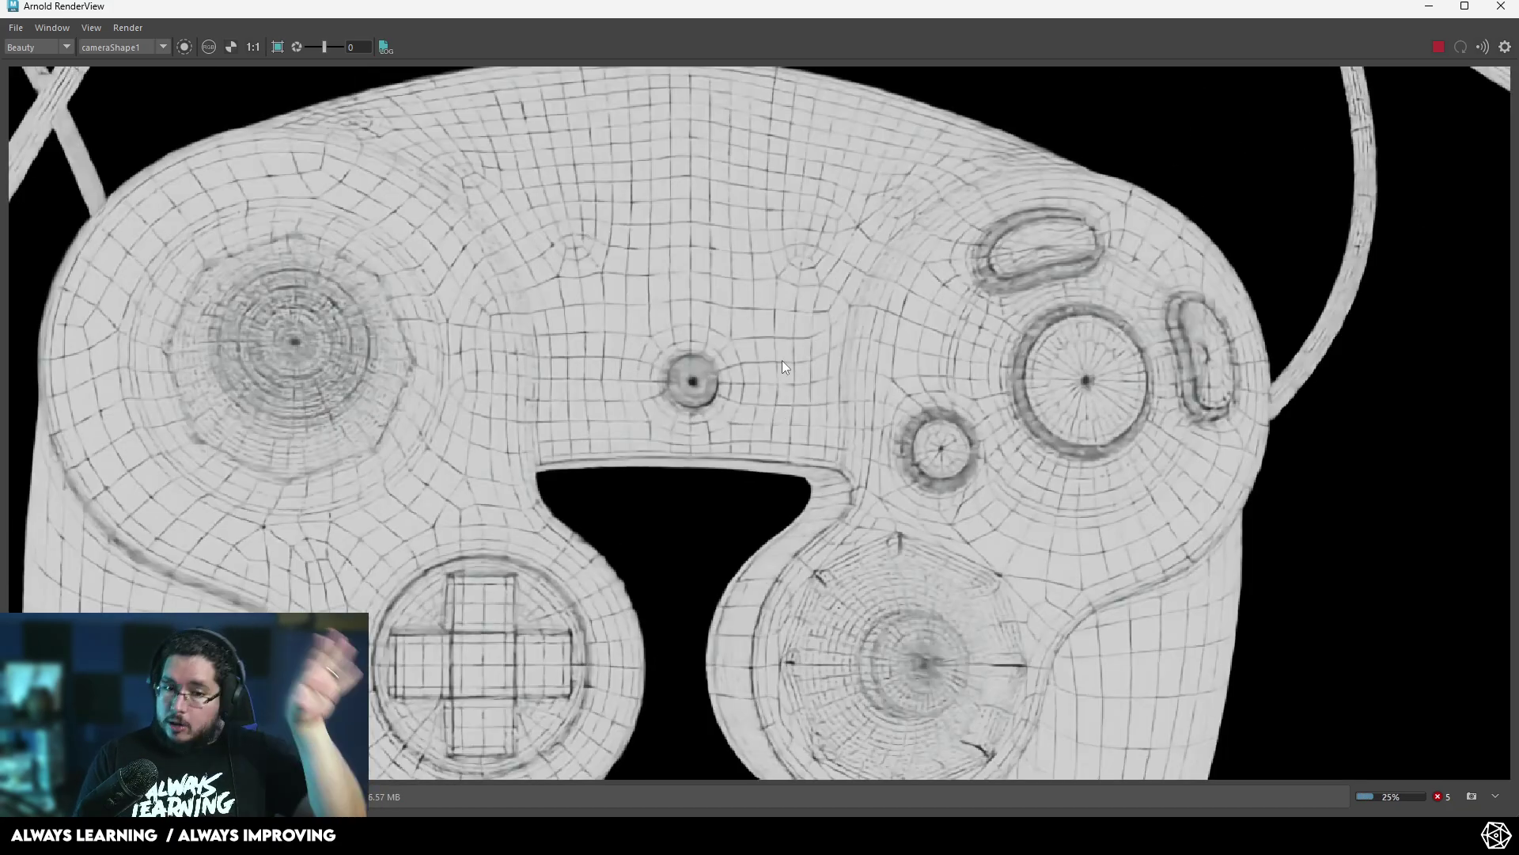
pyautogui.scroll(-2, 782, 363)
pyautogui.scroll(3, 783, 363)
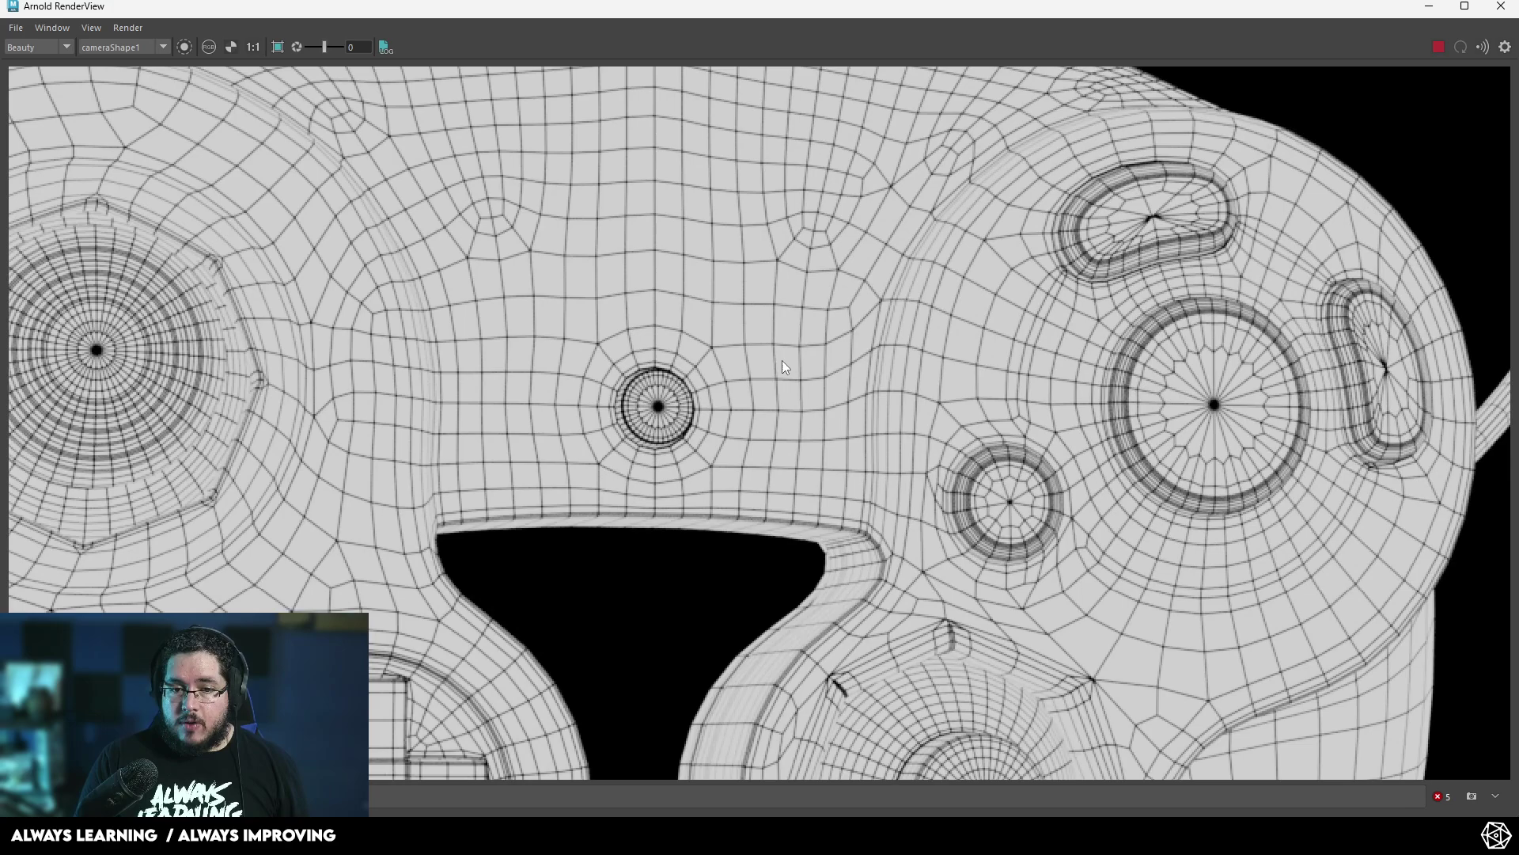
pyautogui.scroll(-3, 782, 361)
pyautogui.scroll(1, 782, 361)
pyautogui.scroll(-1, 782, 361)
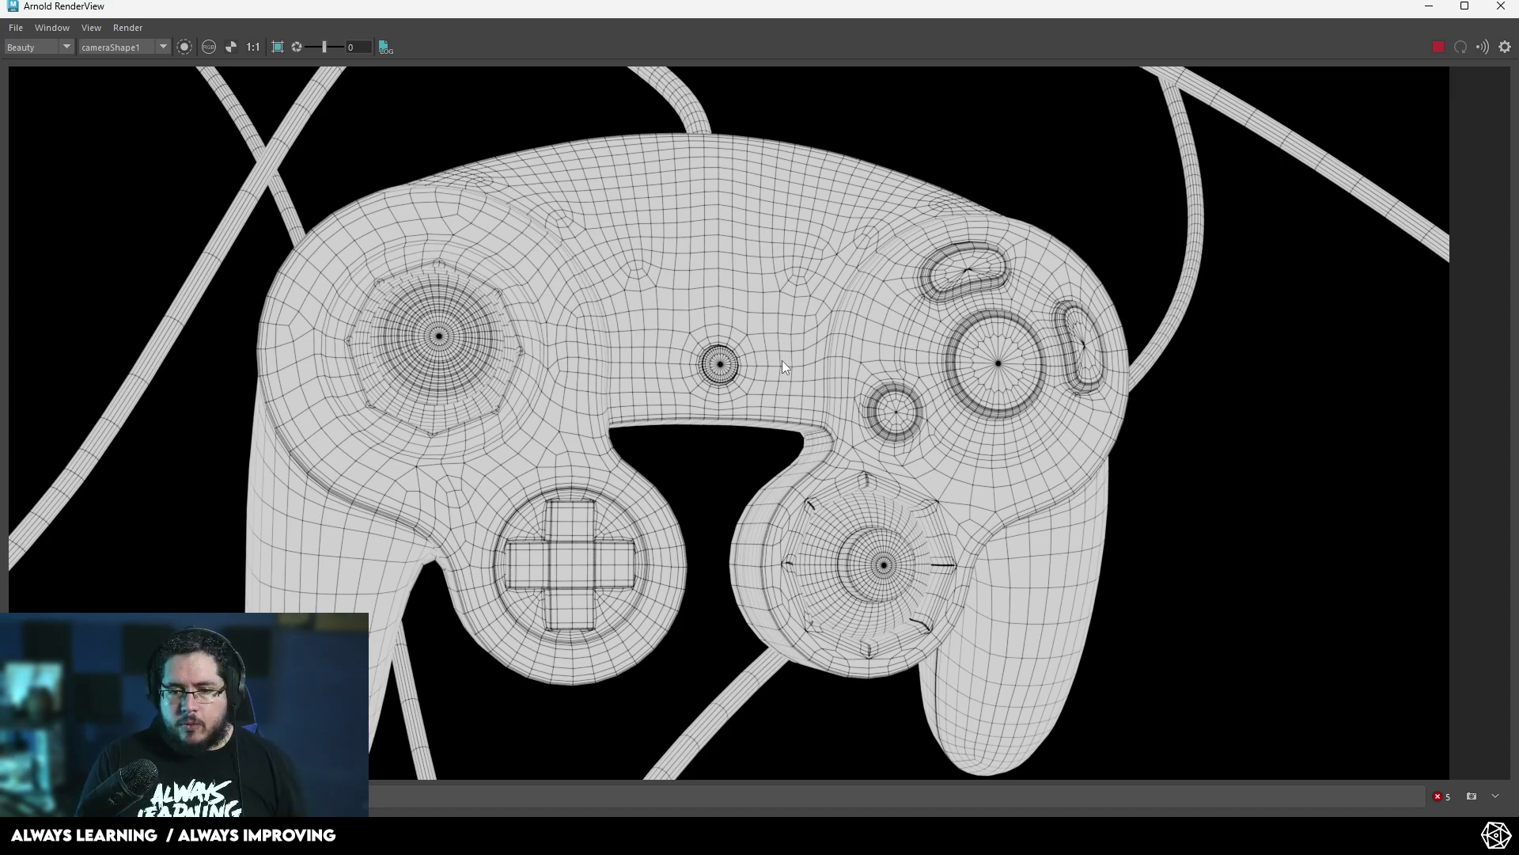
pyautogui.scroll(-2, 861, 353)
pyautogui.scroll(1, 549, 398)
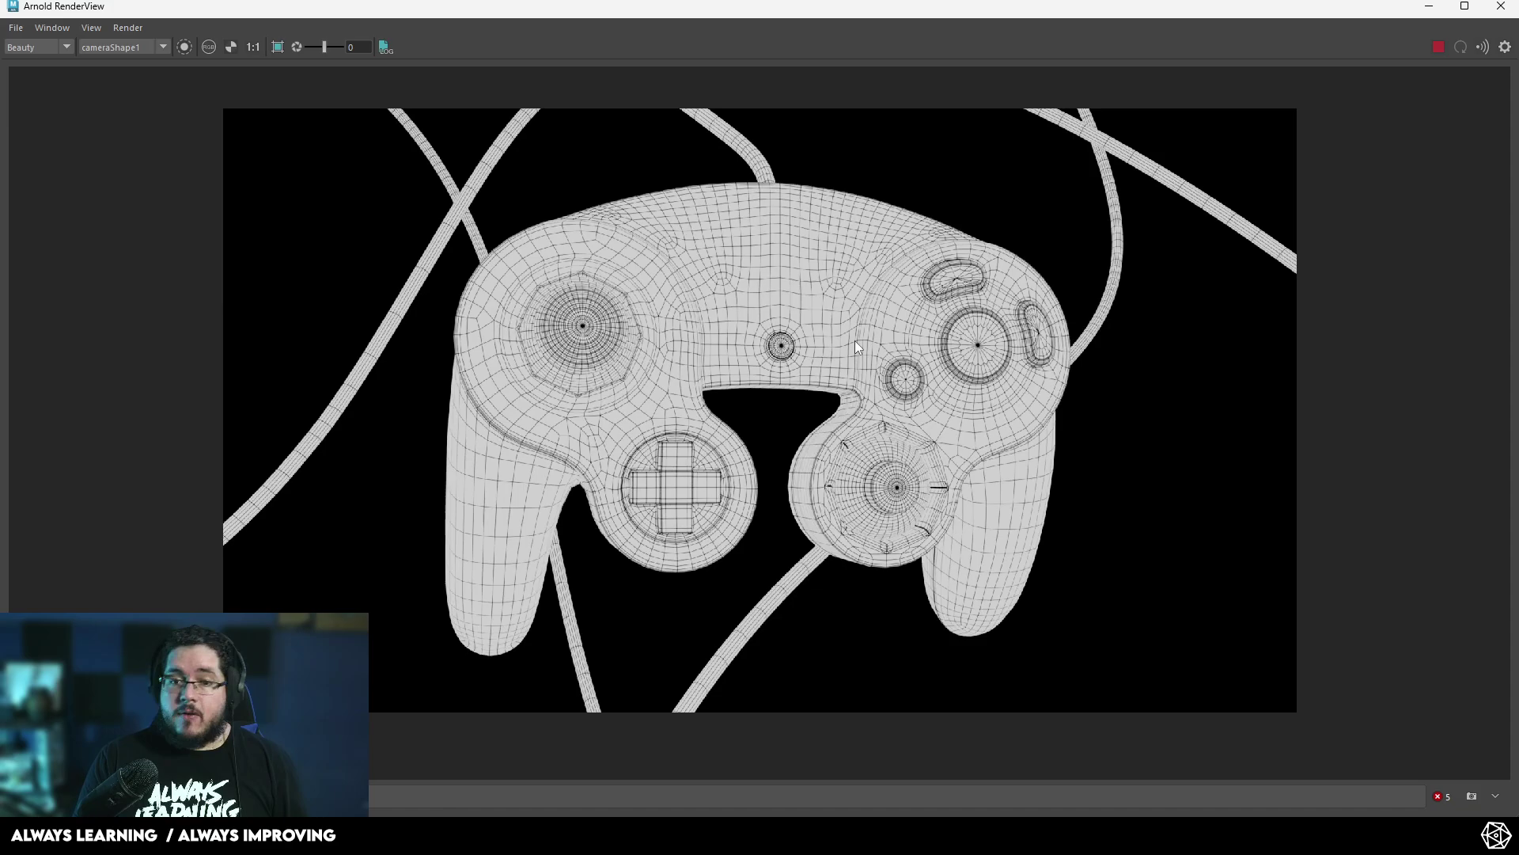
pyautogui.scroll(1, 855, 340)
pyautogui.scroll(-1, 854, 340)
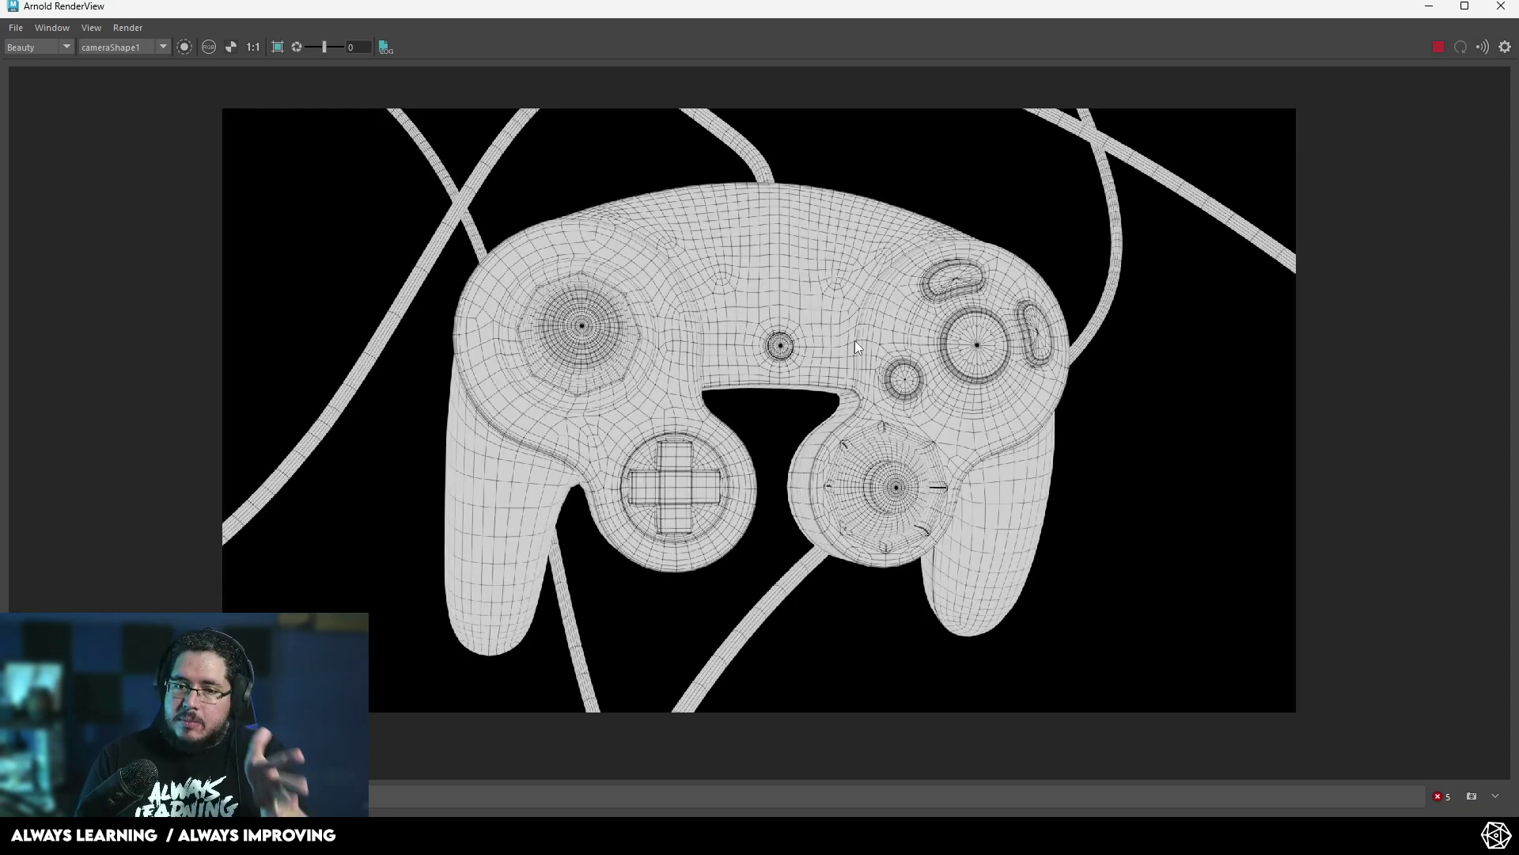
pyautogui.scroll(1, 855, 342)
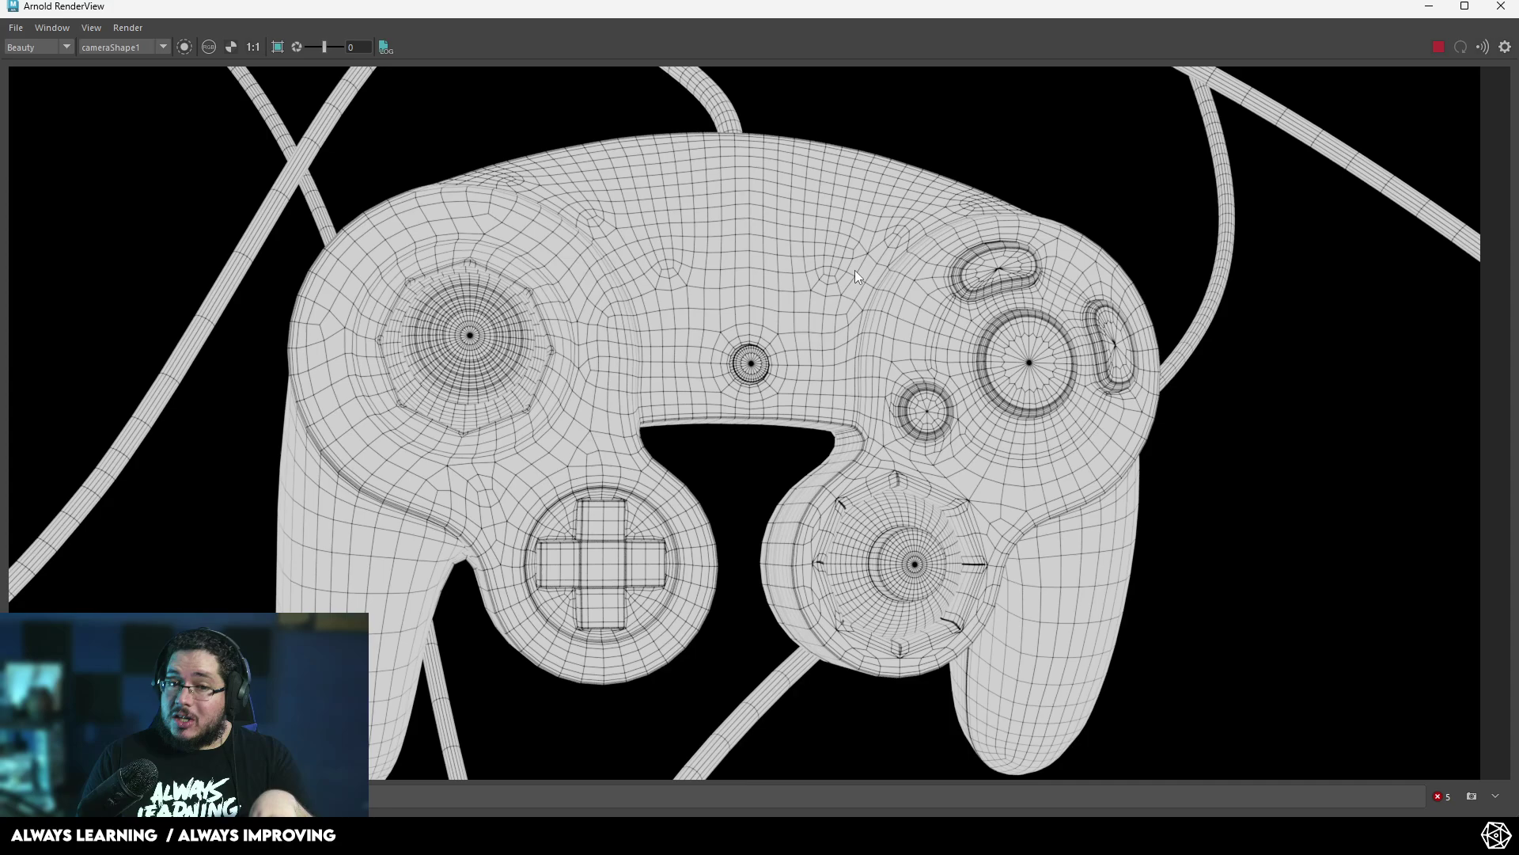
# - Hide the smoothed duplicate group3 and show the original coloured controller group2 again
pyautogui.click(1430, 8)
pyautogui.click(110, 391)
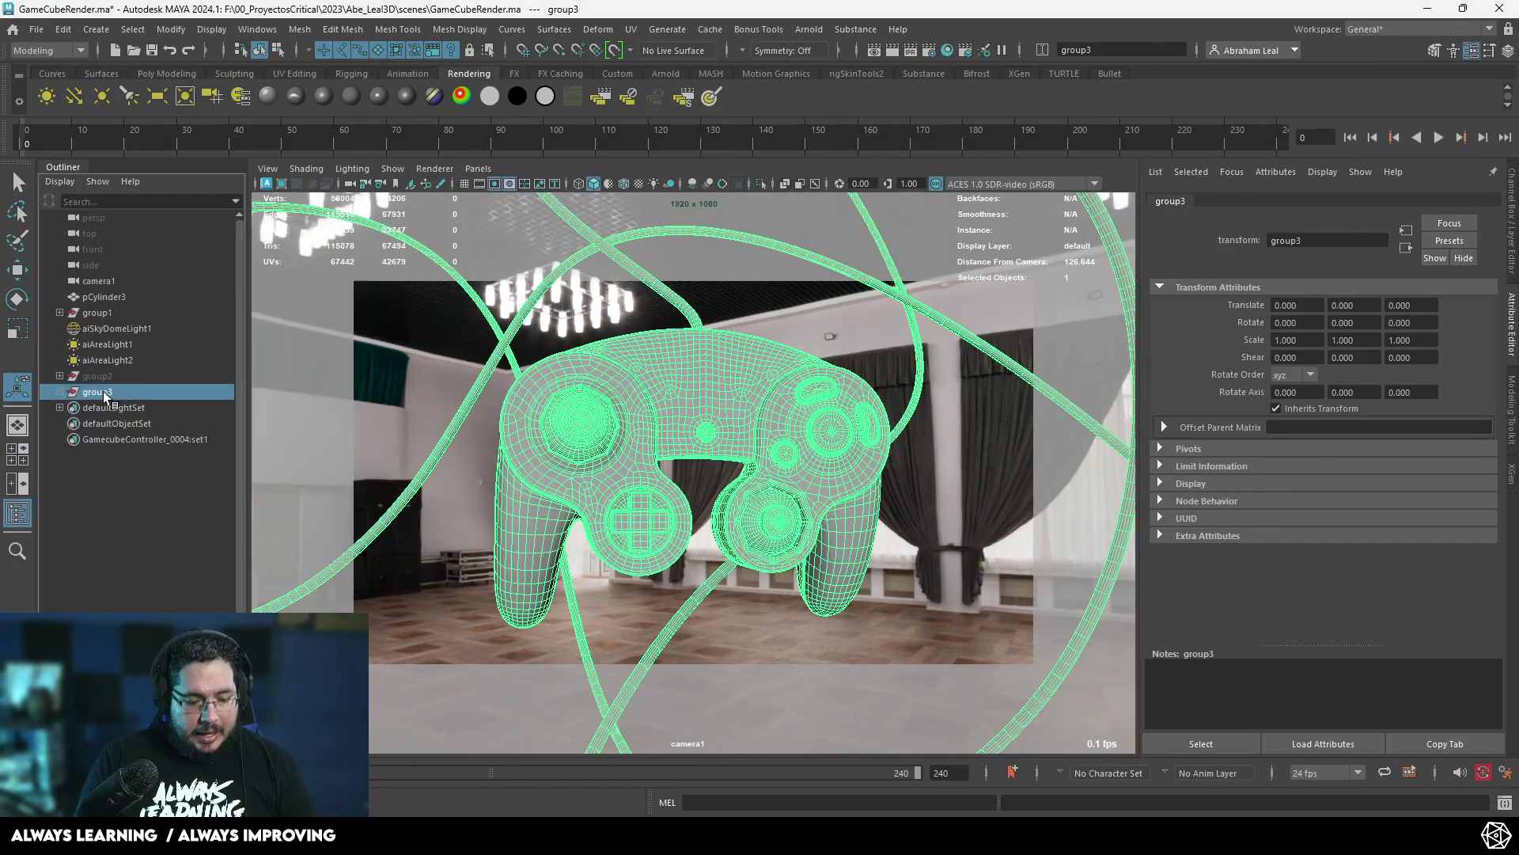
pyautogui.press('h')
pyautogui.click(117, 379)
pyautogui.press('h')
# - Open the Hypershade and graph the material network of the purple controller body
pyautogui.click(764, 345)
pyautogui.click(765, 345)
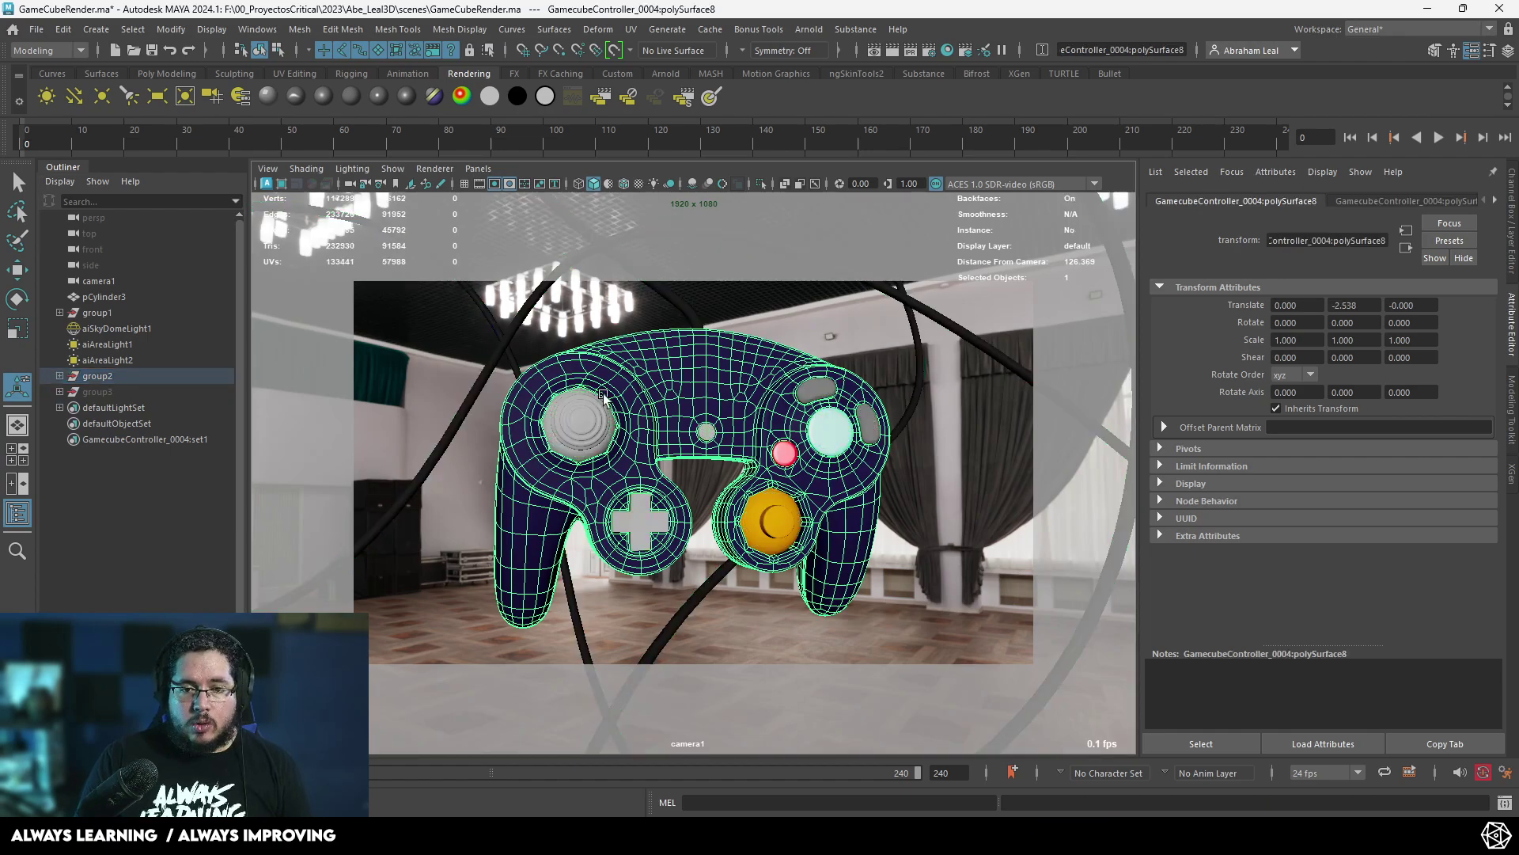
pyautogui.click(809, 29)
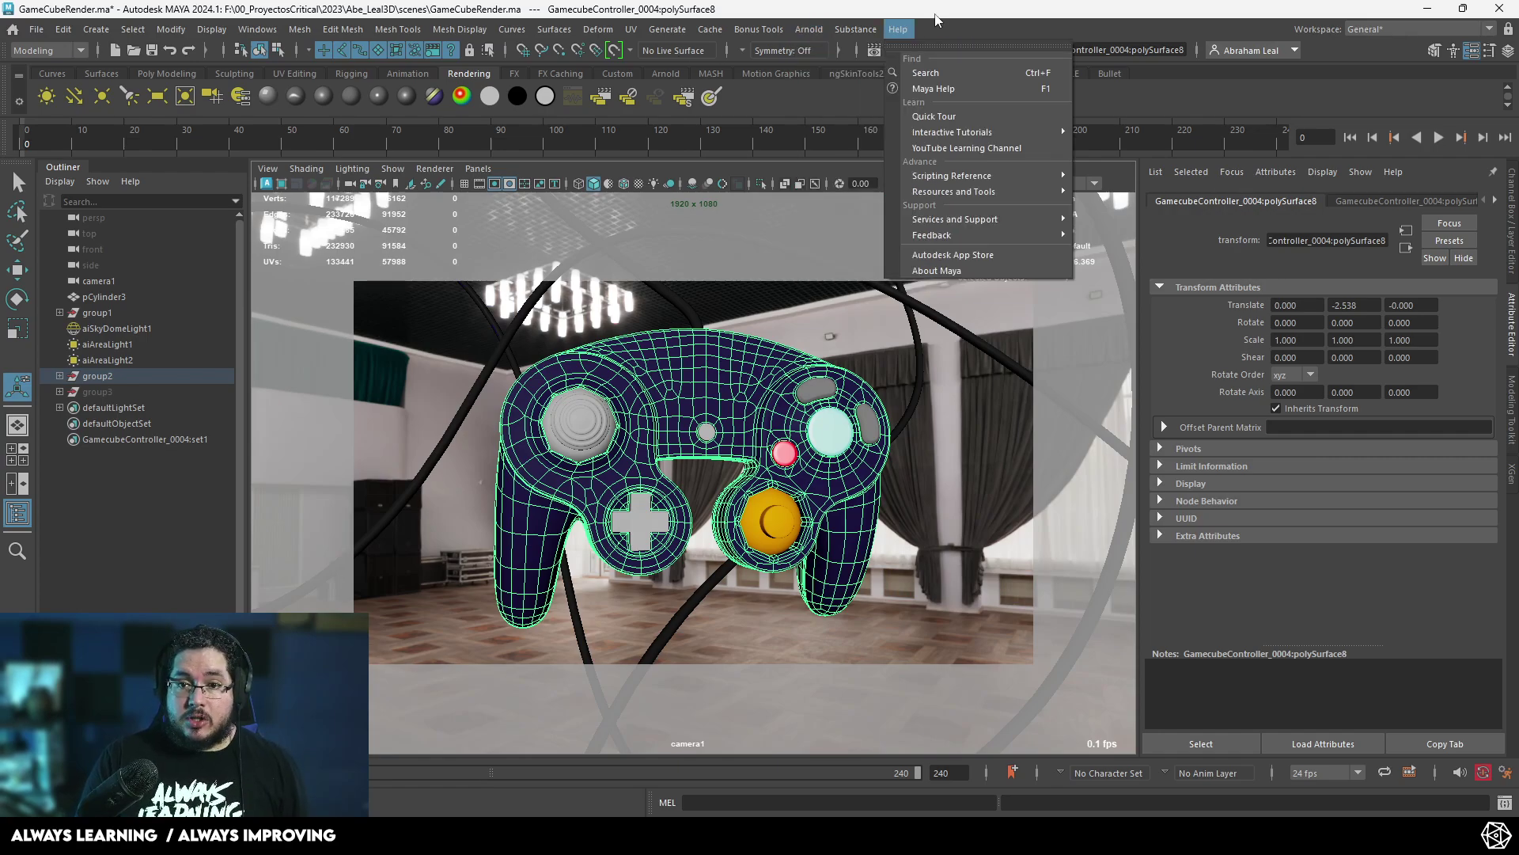
pyautogui.click(951, 50)
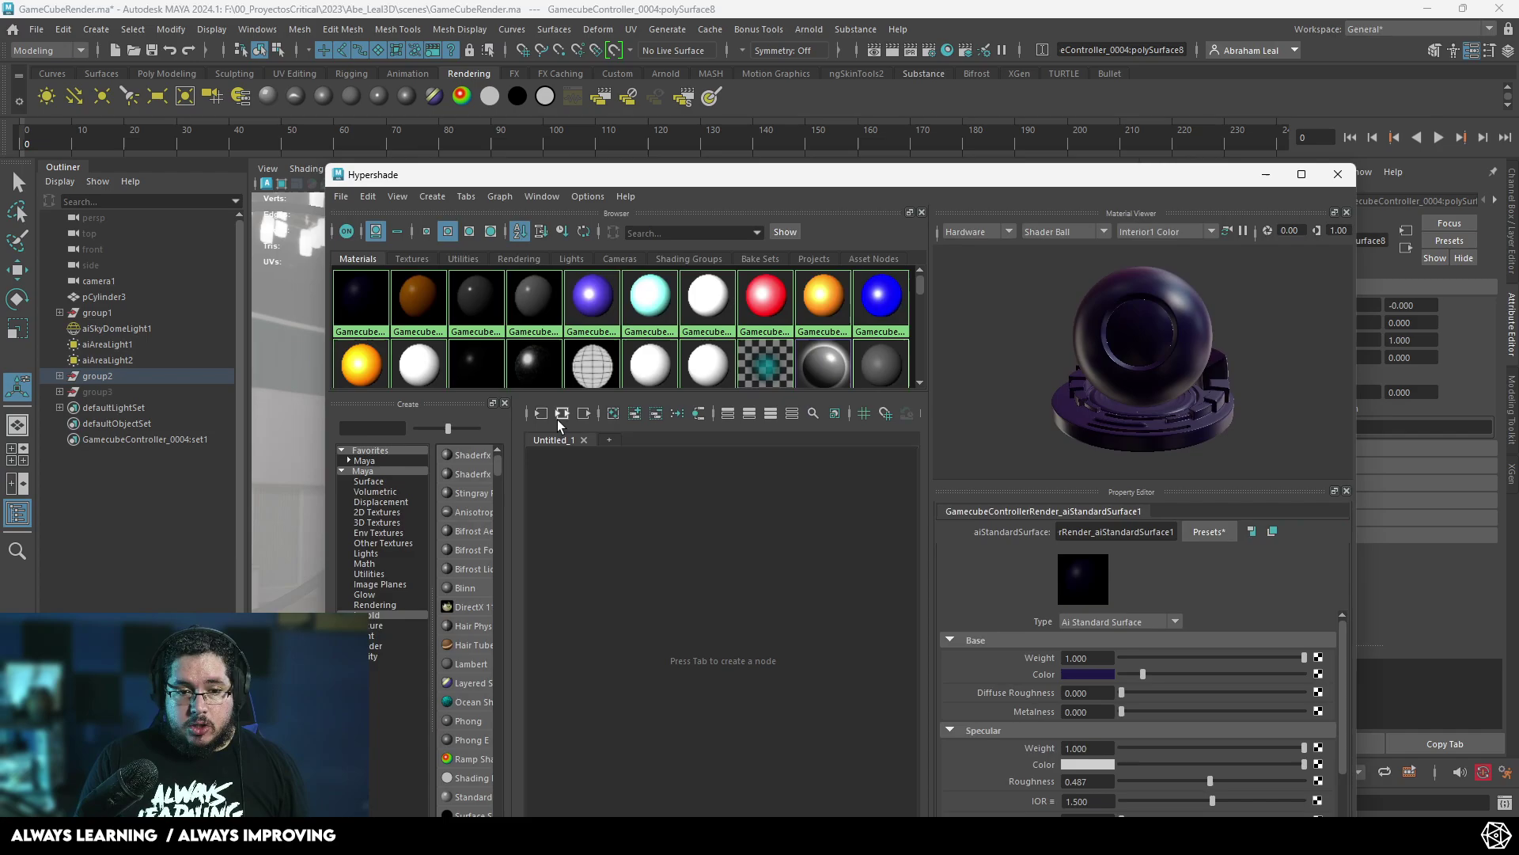
pyautogui.click(561, 413)
pyautogui.click(626, 504)
pyautogui.click(562, 413)
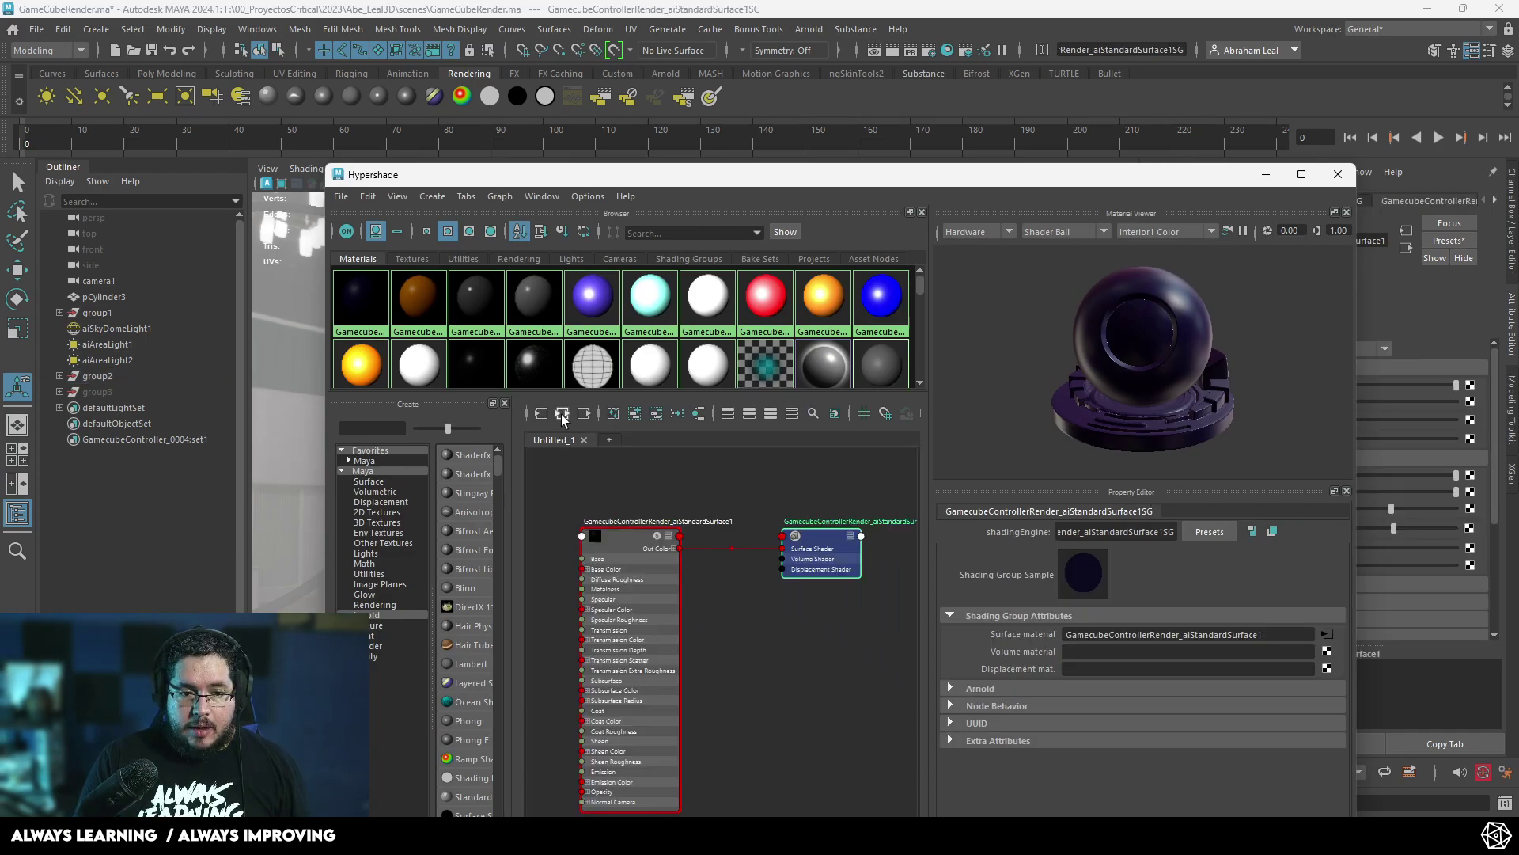
pyautogui.scroll(5, 634, 550)
pyautogui.click(658, 566)
pyautogui.scroll(-3, 658, 566)
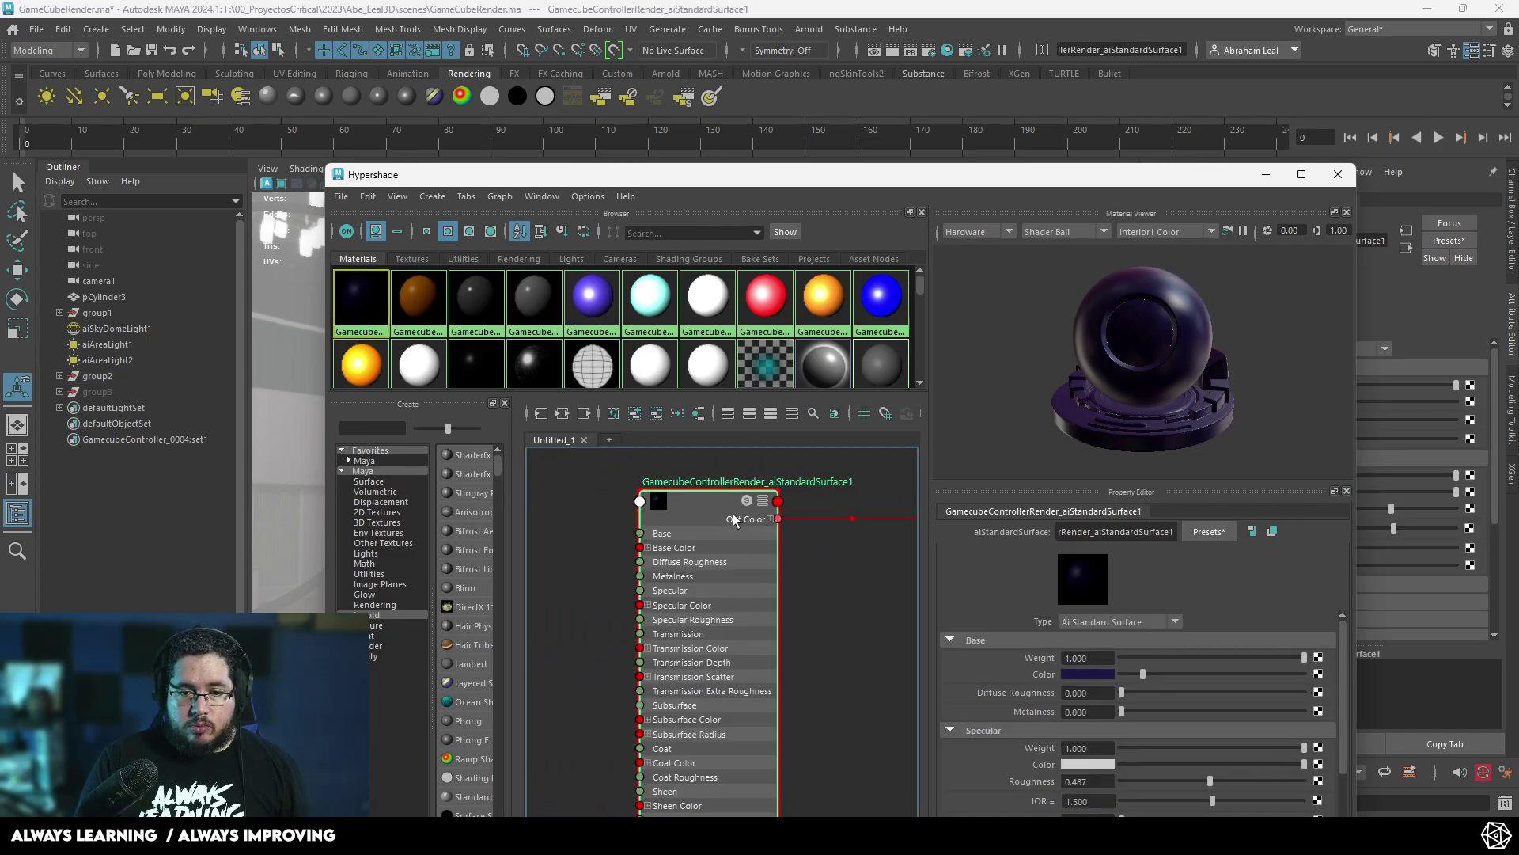
pyautogui.scroll(-3, 719, 584)
pyautogui.click(697, 544)
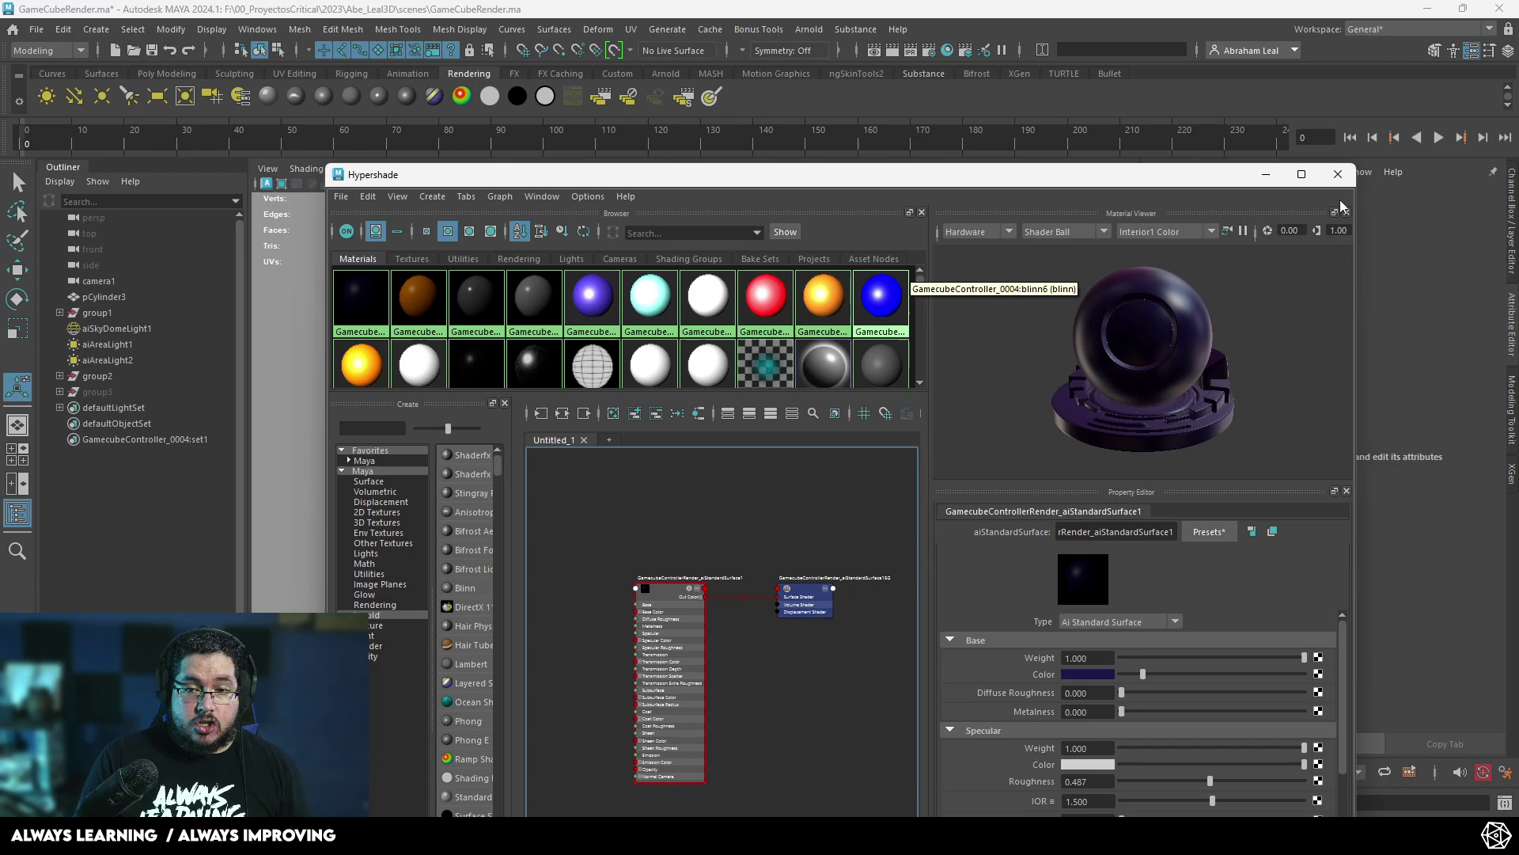
pyautogui.click(1266, 174)
pyautogui.scroll(12, 793, 513)
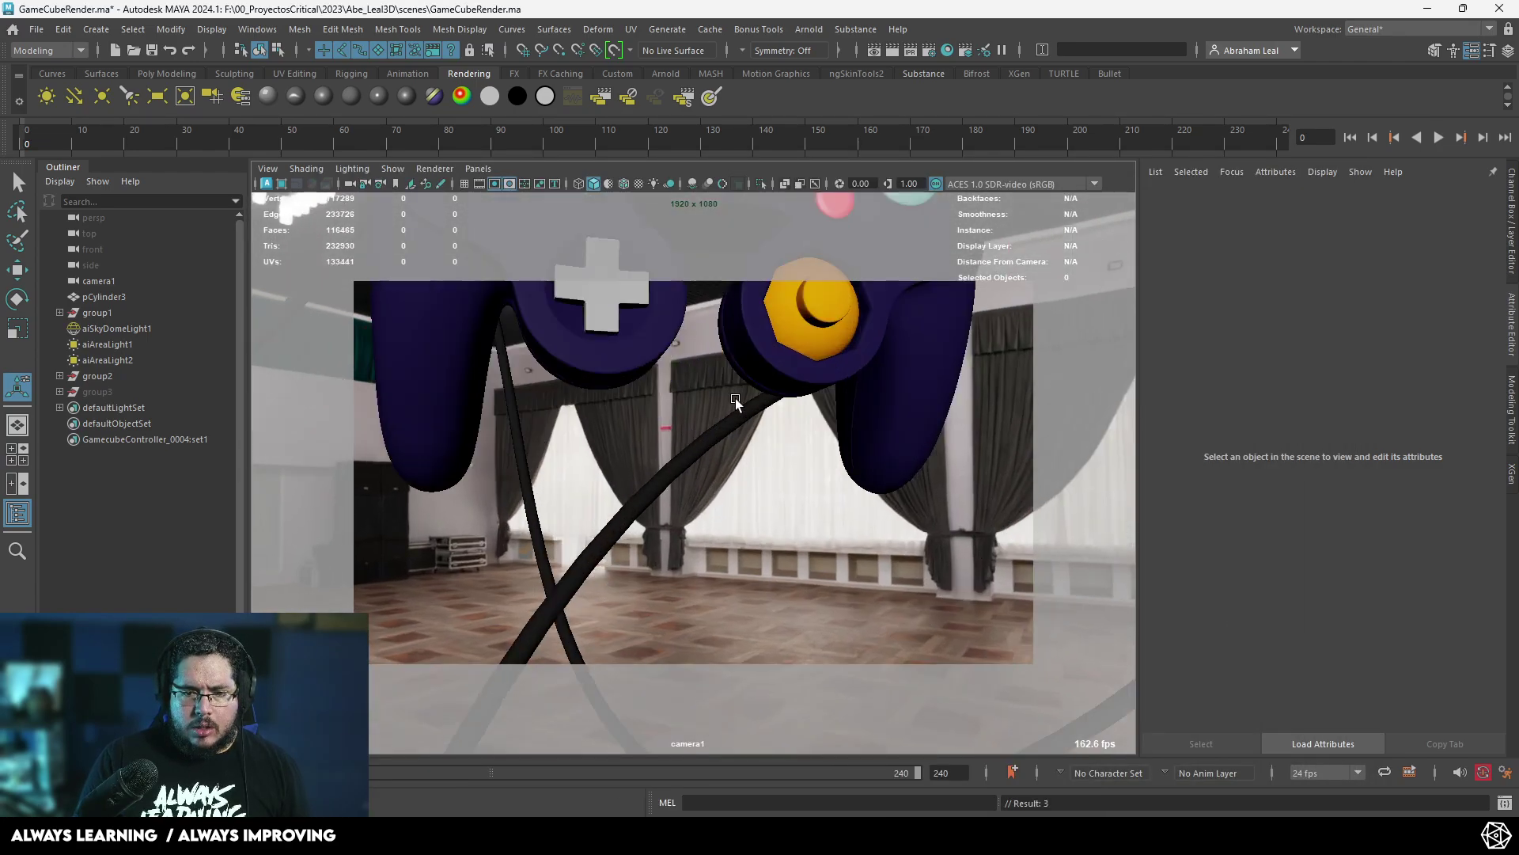
pyautogui.keyDown('alt'); pyautogui.moveTo(736, 405); pyautogui.dragTo(718, 583, button='middle'); pyautogui.keyUp('alt')
pyautogui.scroll(-4, 727, 548)
pyautogui.hotkey('alt', 'Tab')
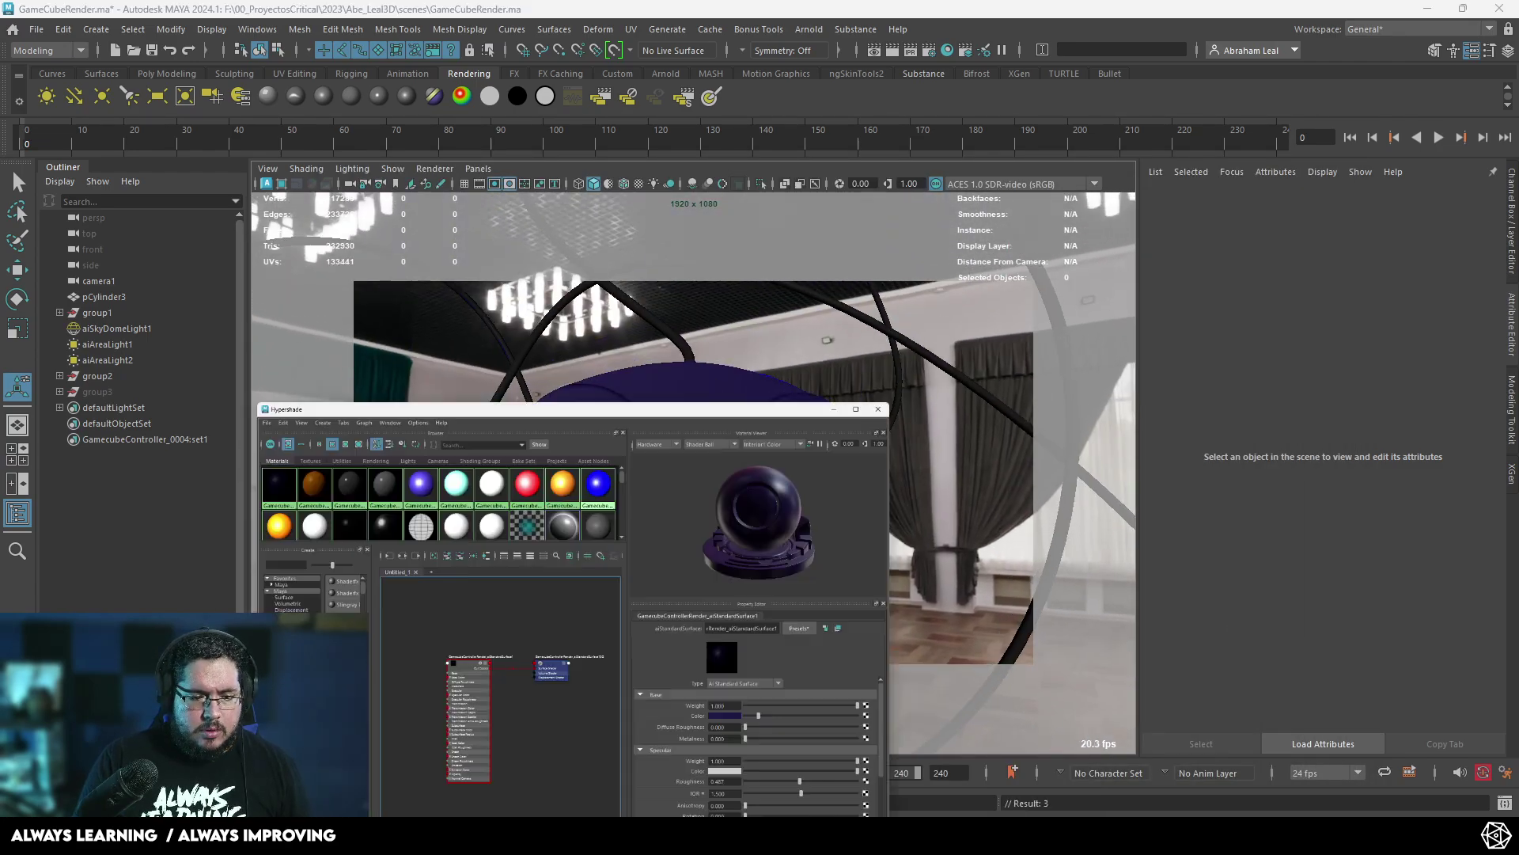
# - Create an aiLayerShader node in the material graph and place it above the body's standard surface network
pyautogui.press('Tab')
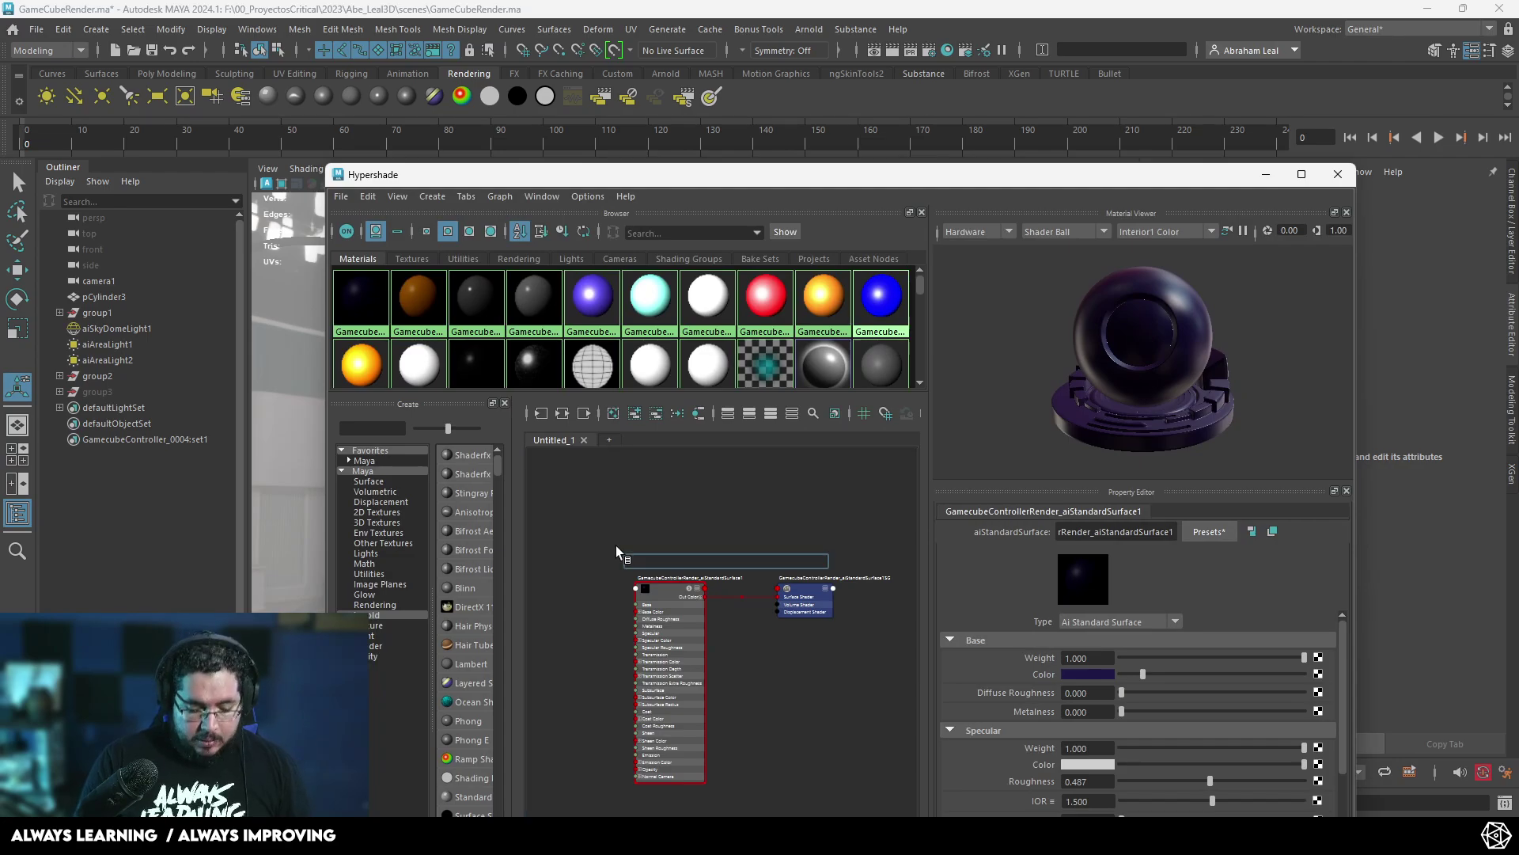
pyautogui.write('aila')
pyautogui.press('Down')
pyautogui.press('Down')
pyautogui.press('Down')
pyautogui.press('Down')
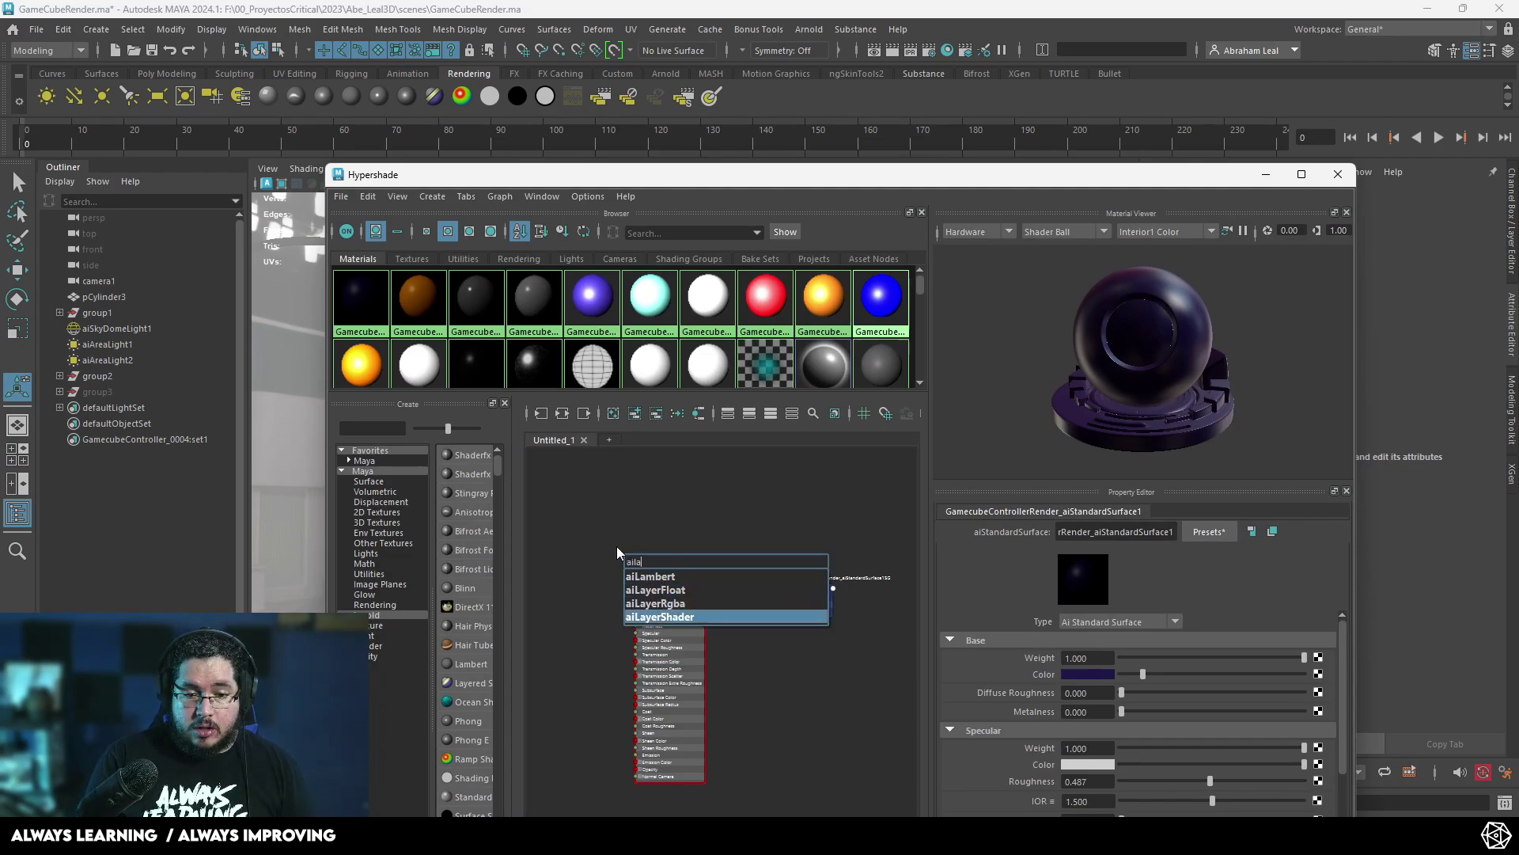
pyautogui.press('Return')
pyautogui.moveTo(649, 557); pyautogui.dragTo(766, 526)
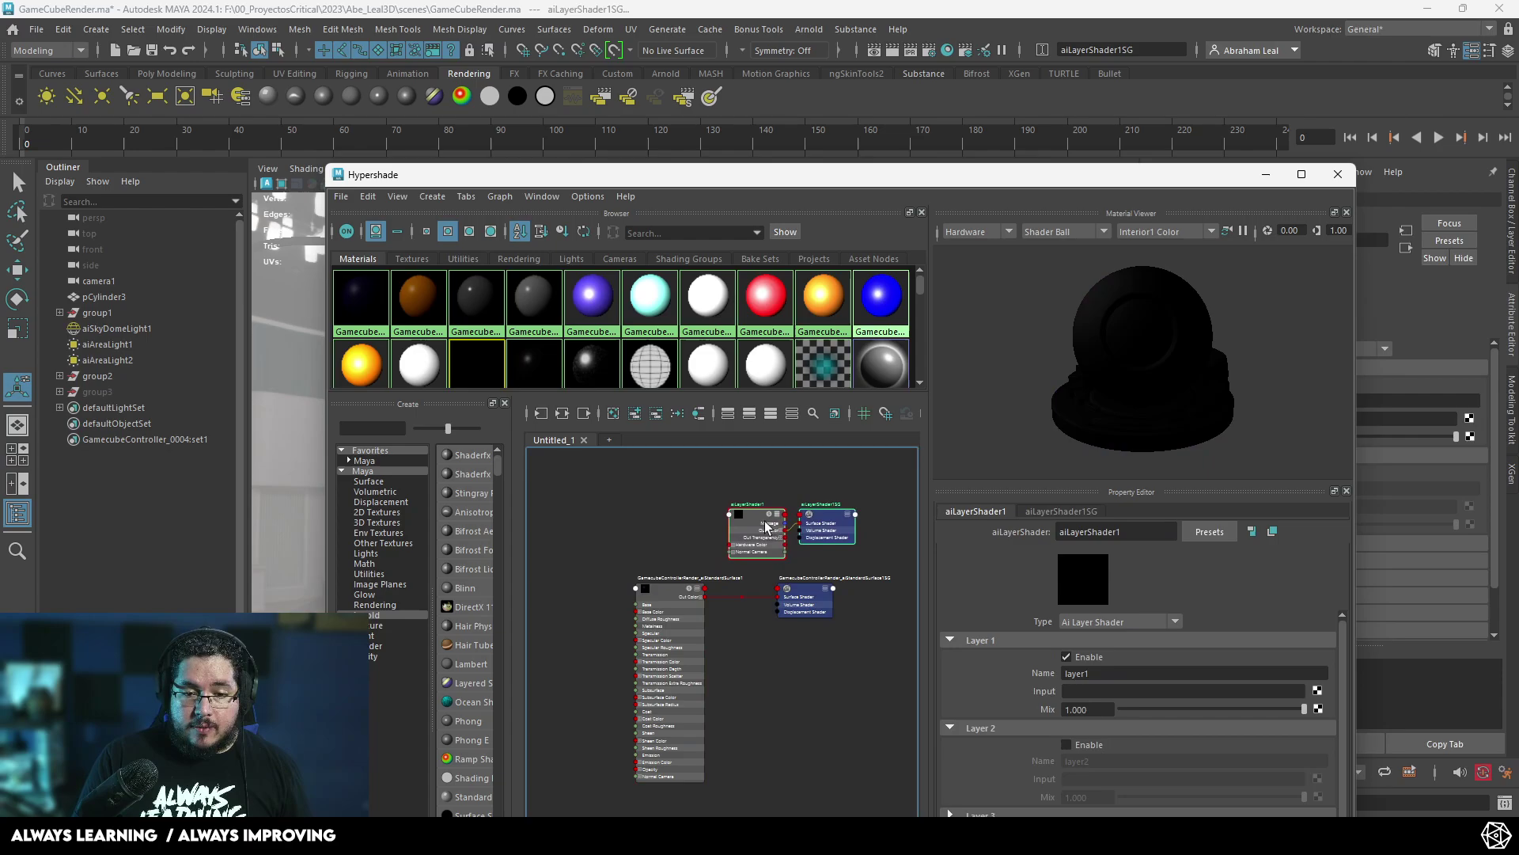
pyautogui.scroll(2, 766, 527)
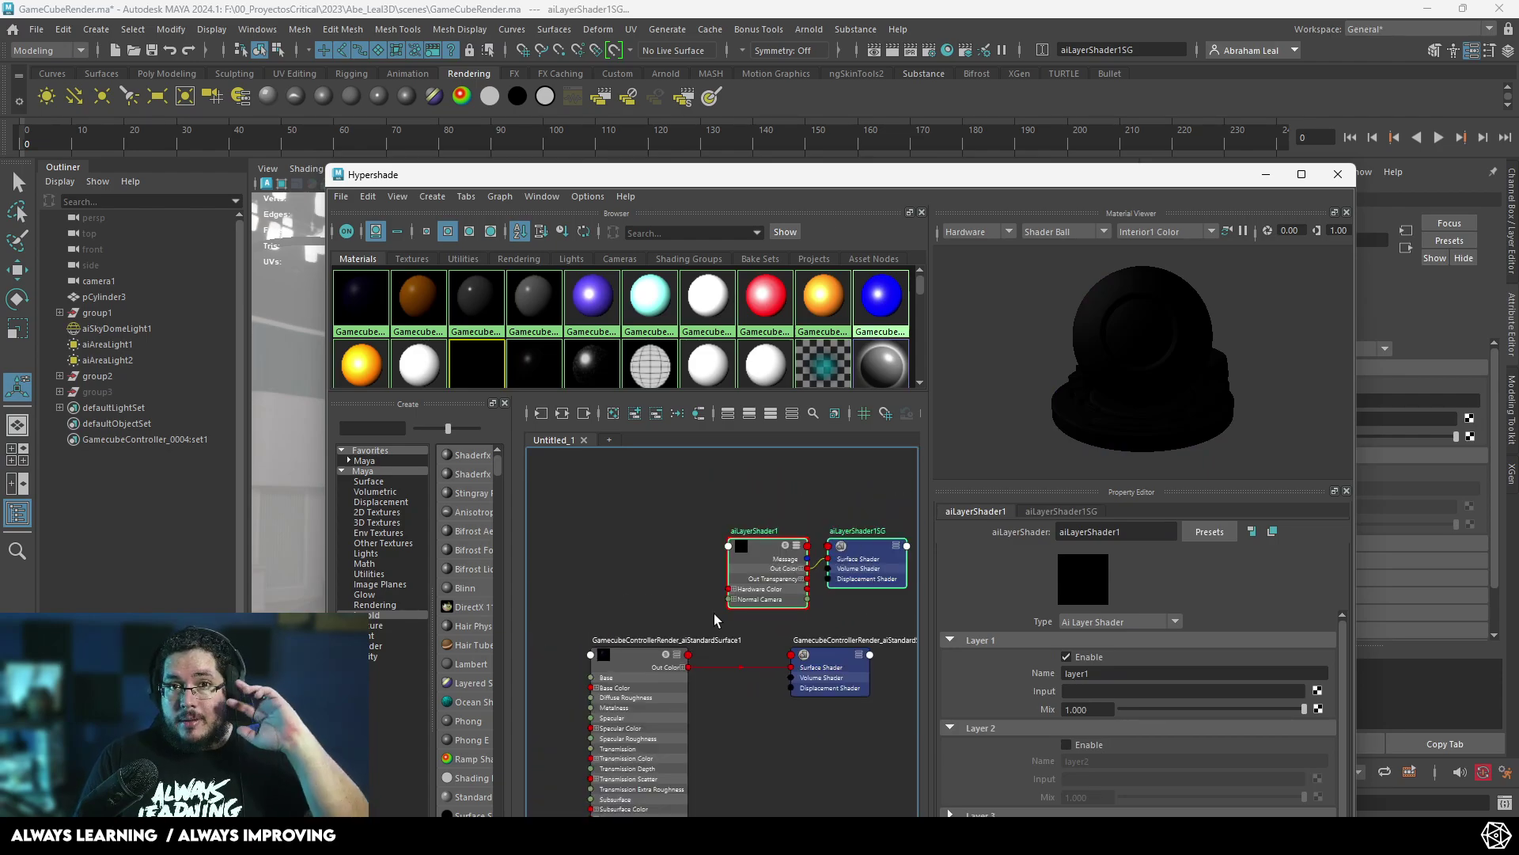
# - Add the existing aiWireframe1 material to the graph beside the layer shader
pyautogui.keyDown('alt'); pyautogui.moveTo(714, 609); pyautogui.dragTo(724, 554, button='middle'); pyautogui.keyUp('alt')
pyautogui.click(647, 386)
pyautogui.moveTo(647, 388); pyautogui.dragTo(609, 507, button='middle')
pyautogui.scroll(2, 663, 512)
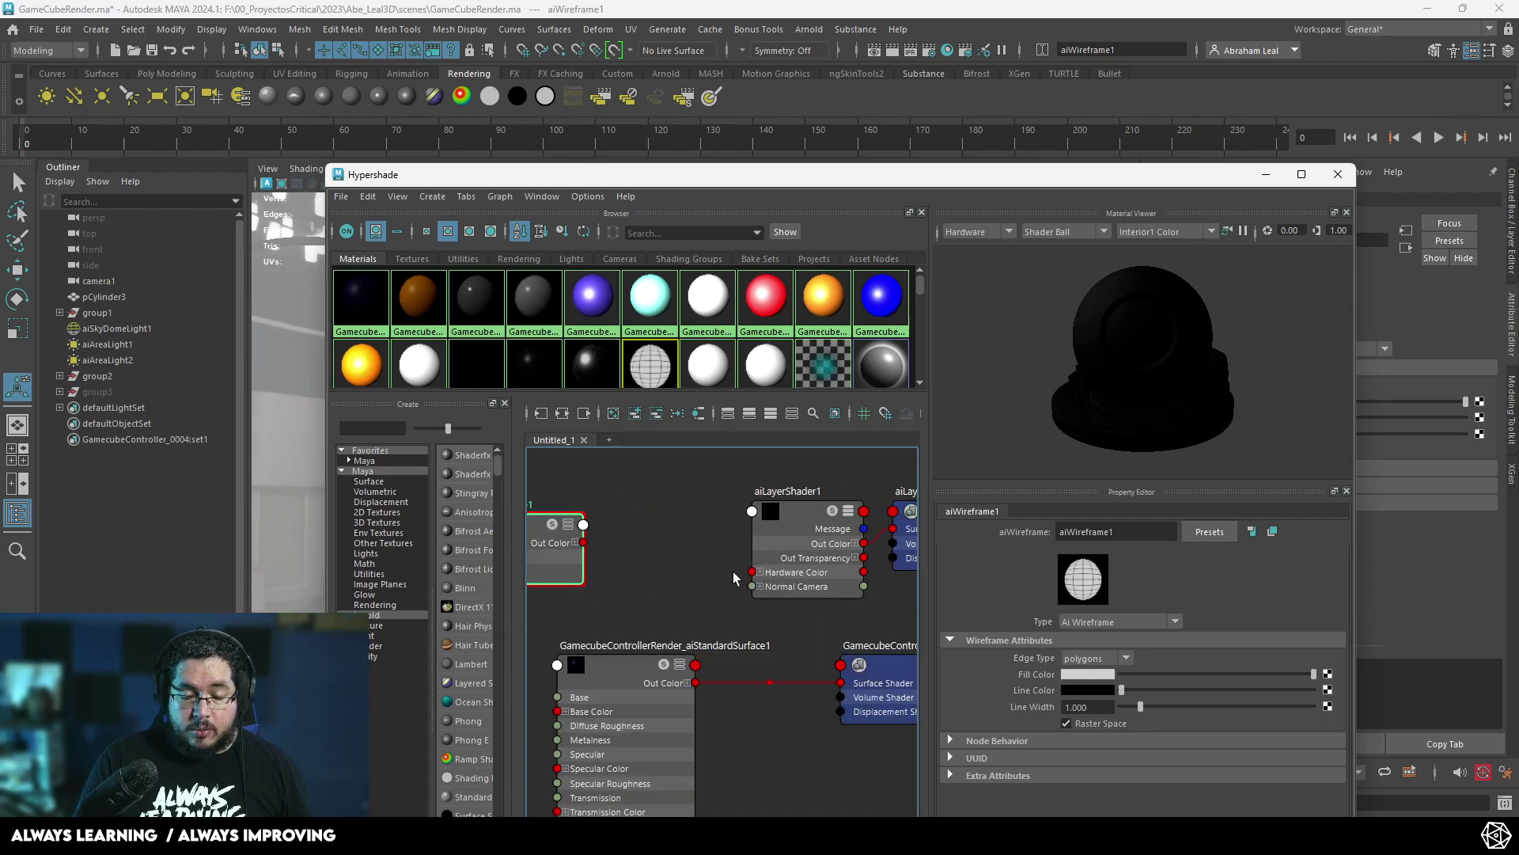
# - Enable layer 2 on aiLayerShader1 and connect the body's aiStandardSurface to the layer 1 input
pyautogui.click(783, 554)
pyautogui.scroll(-2, 1029, 681)
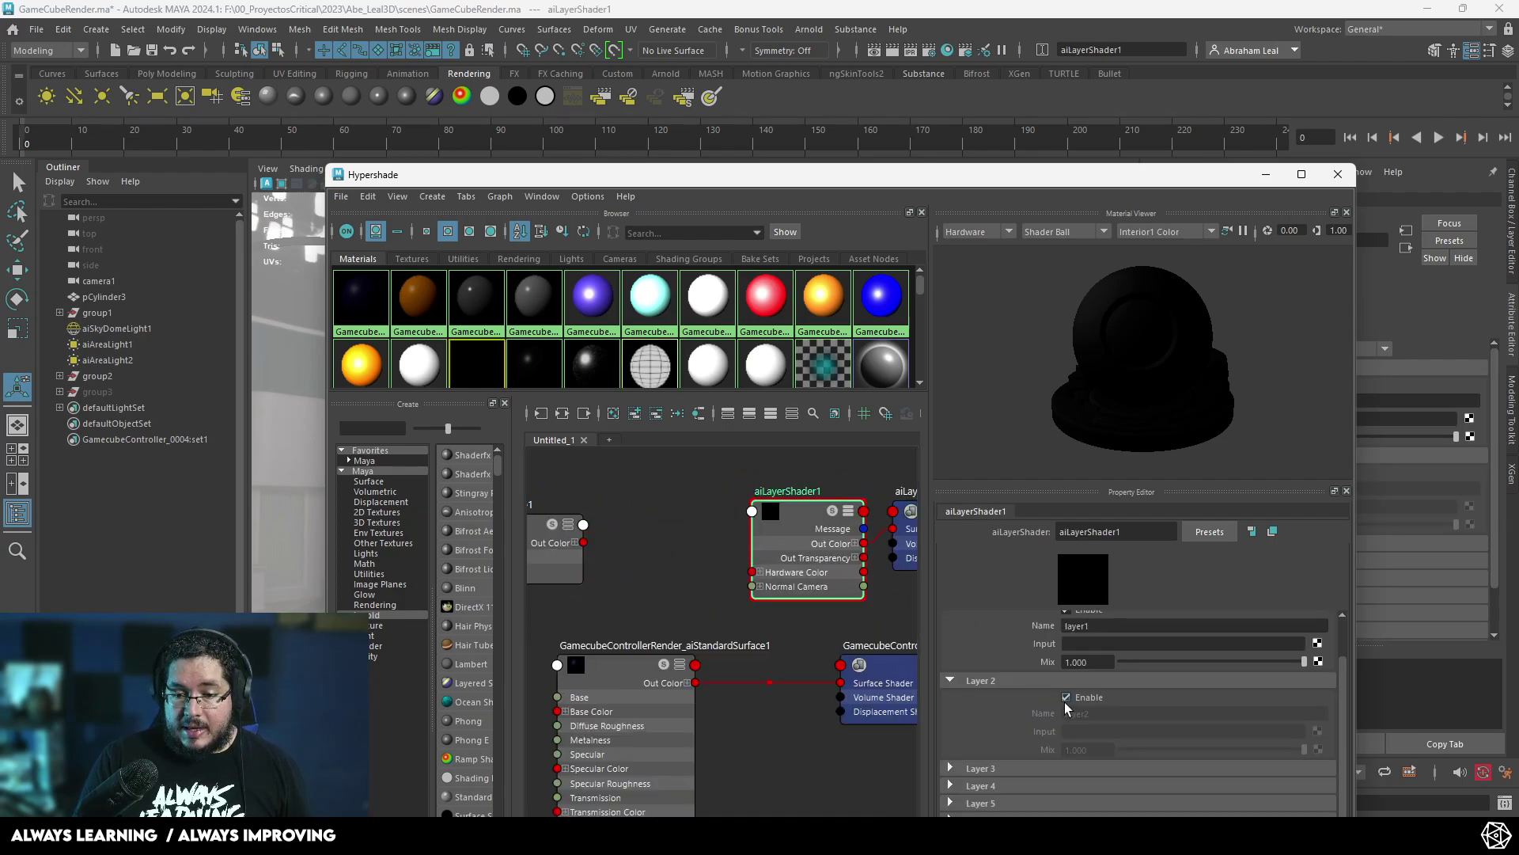
pyautogui.click(1066, 697)
pyautogui.scroll(-3, 659, 563)
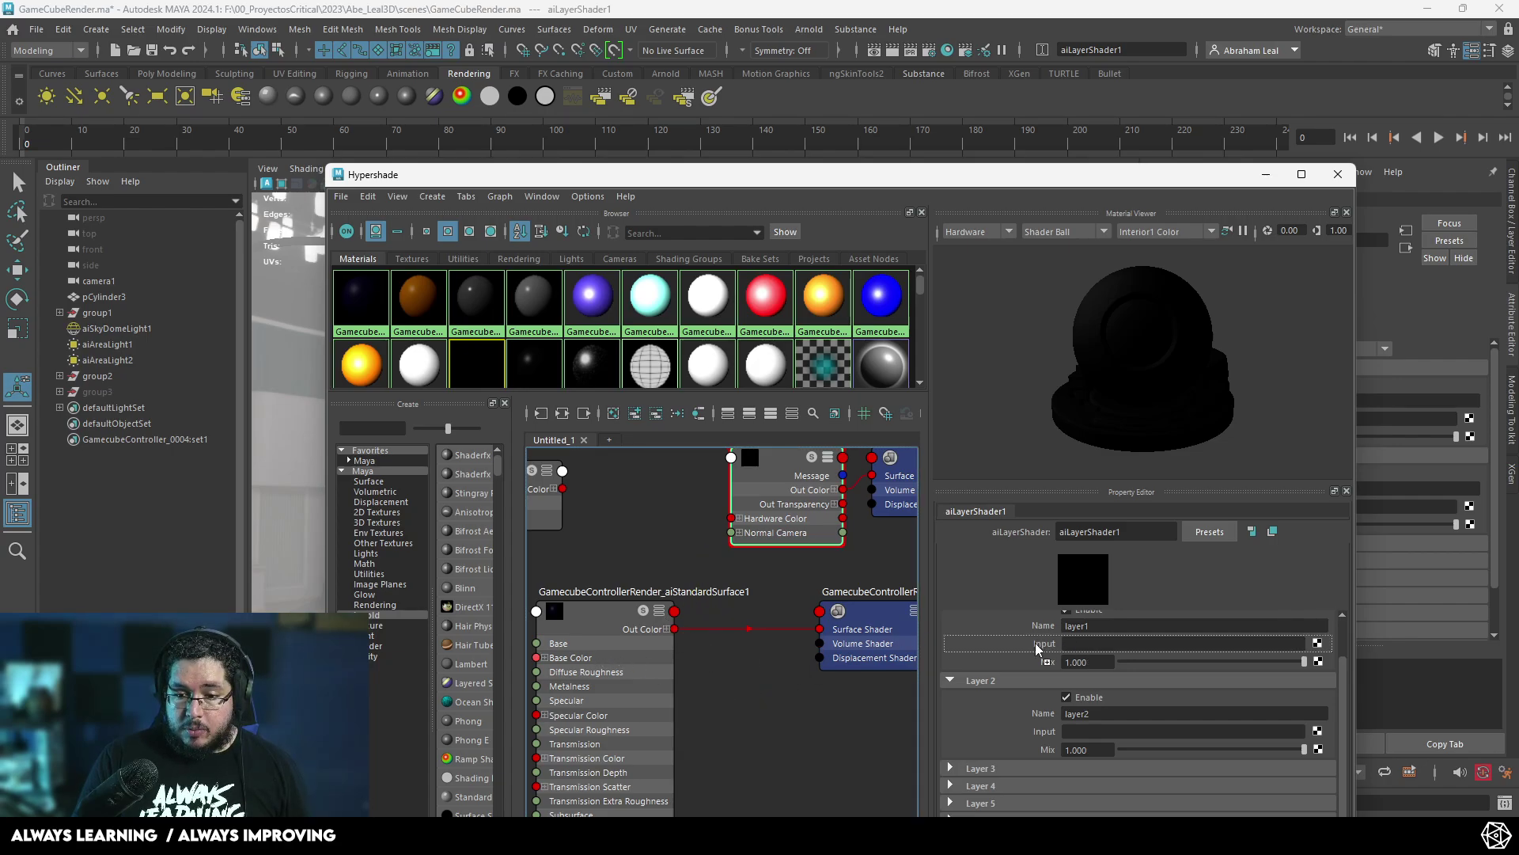
pyautogui.moveTo(1037, 649); pyautogui.dragTo(1041, 644, button='middle')
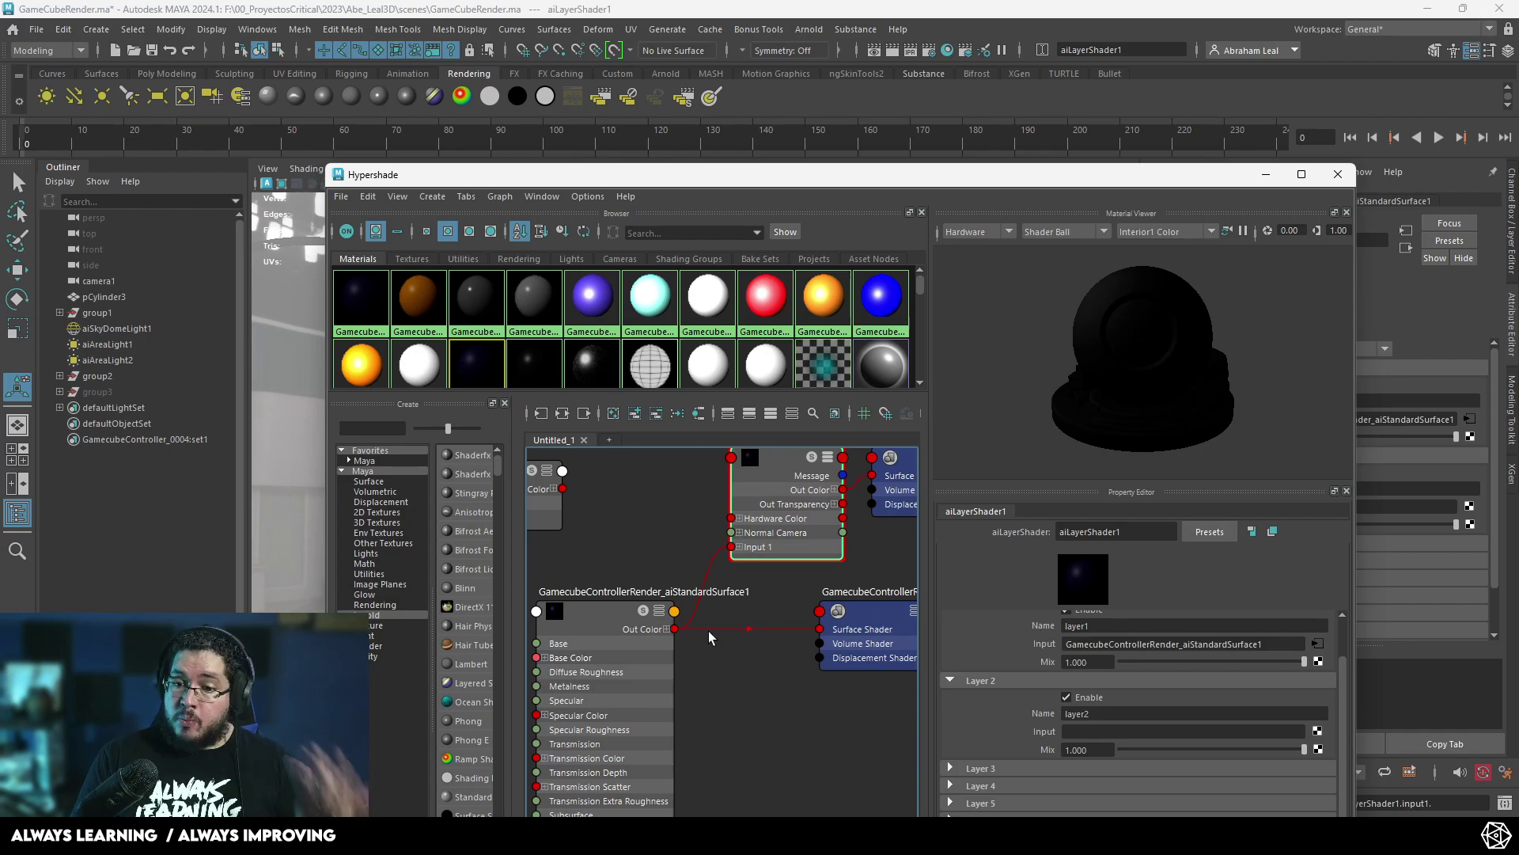
# - Connect aiWireframe1 to the layer 2 input of aiLayerShader1
pyautogui.scroll(-3, 697, 550)
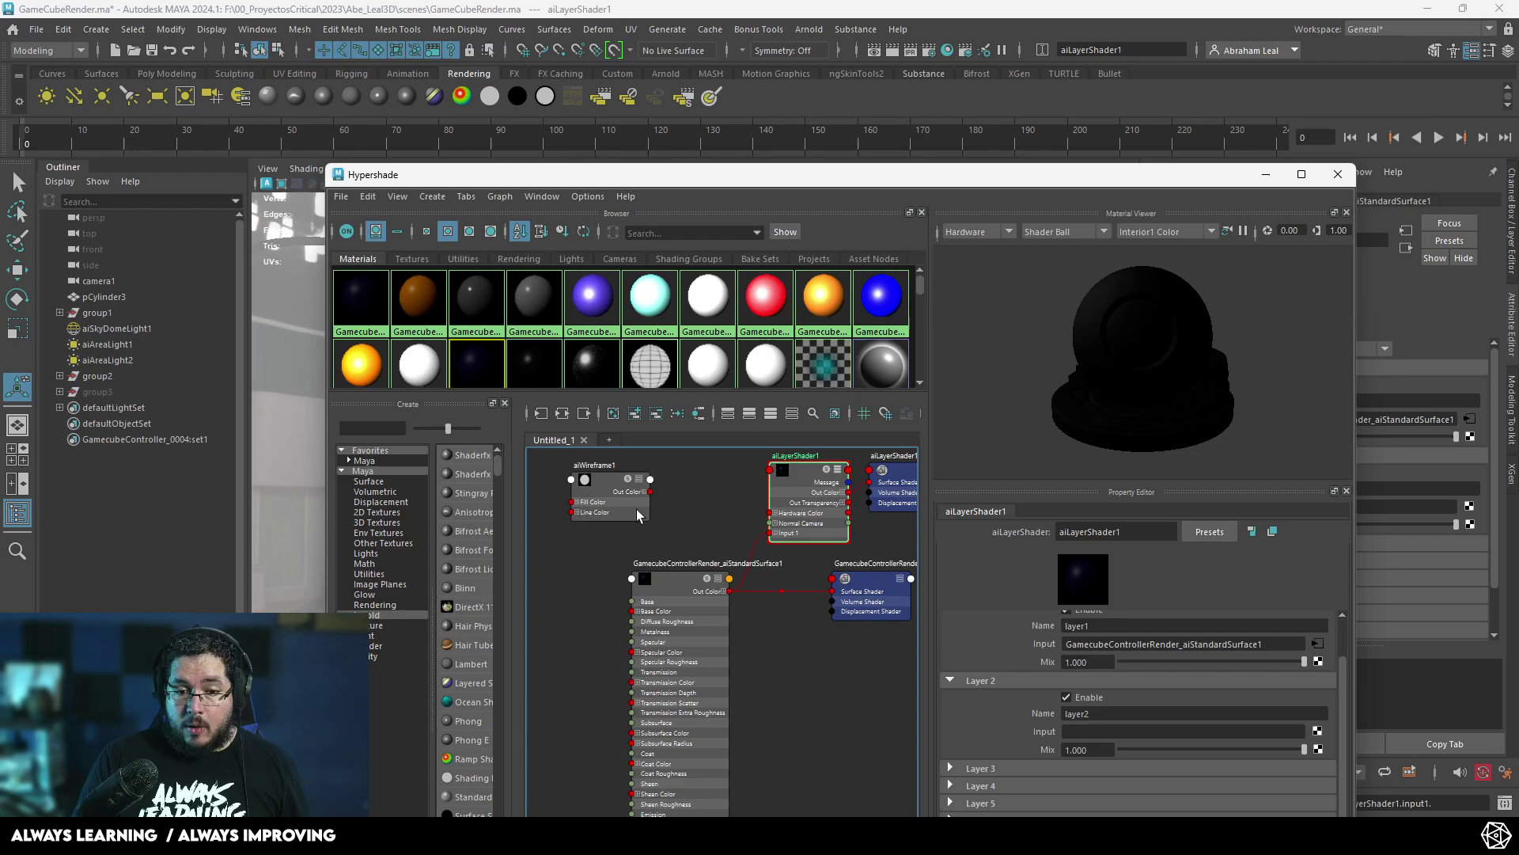
pyautogui.moveTo(604, 490); pyautogui.dragTo(1036, 731, button='middle')
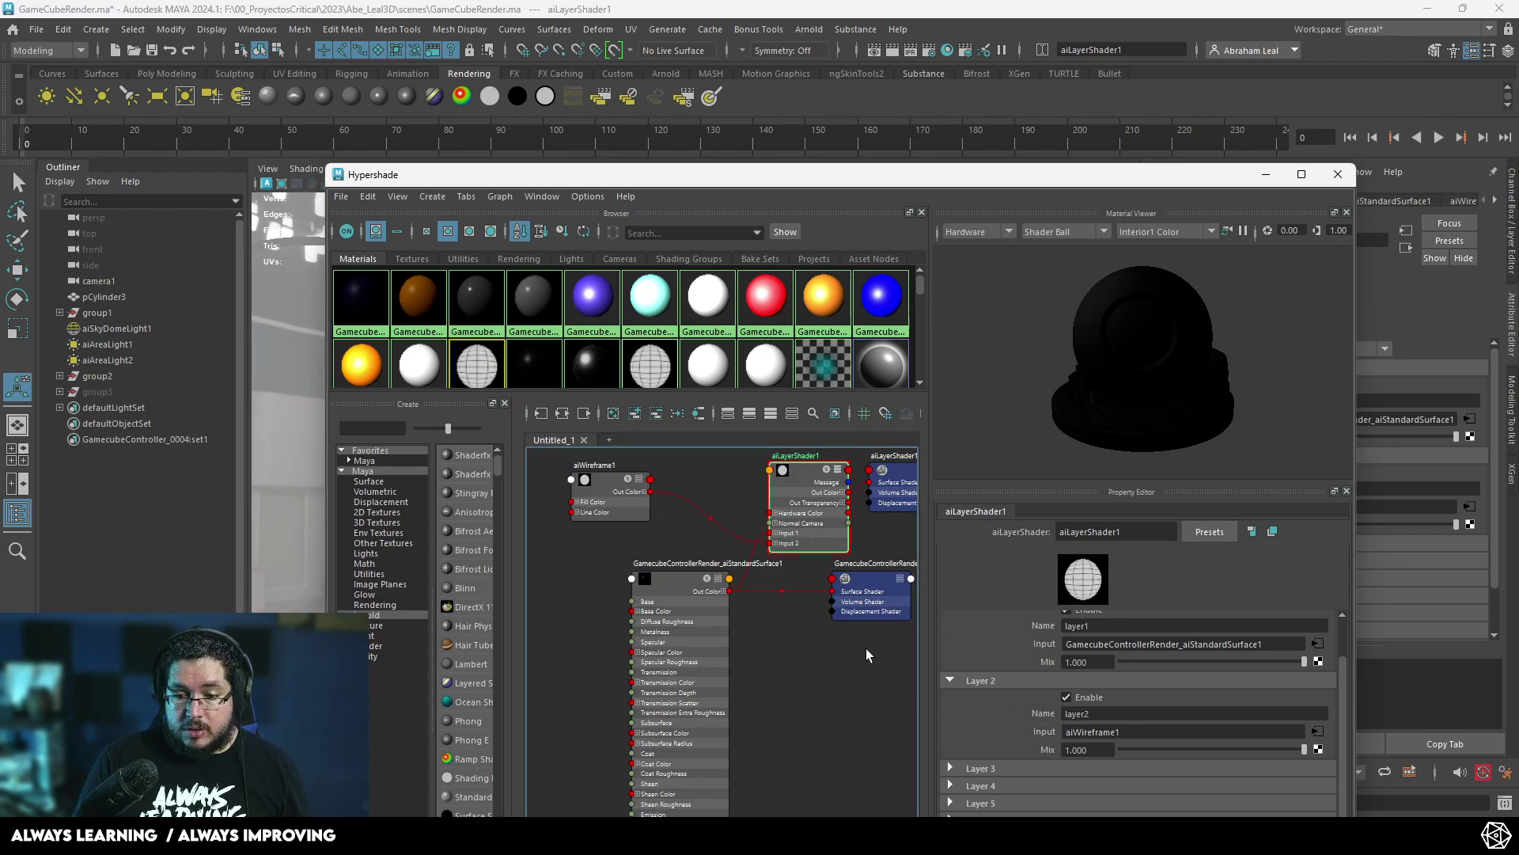
pyautogui.scroll(3, 824, 666)
pyautogui.keyDown('alt'); pyautogui.moveTo(811, 583); pyautogui.dragTo(782, 642, button='middle'); pyautogui.keyUp('alt')
pyautogui.keyDown('alt'); pyautogui.moveTo(607, 546); pyautogui.dragTo(693, 644, button='middle'); pyautogui.keyUp('alt')
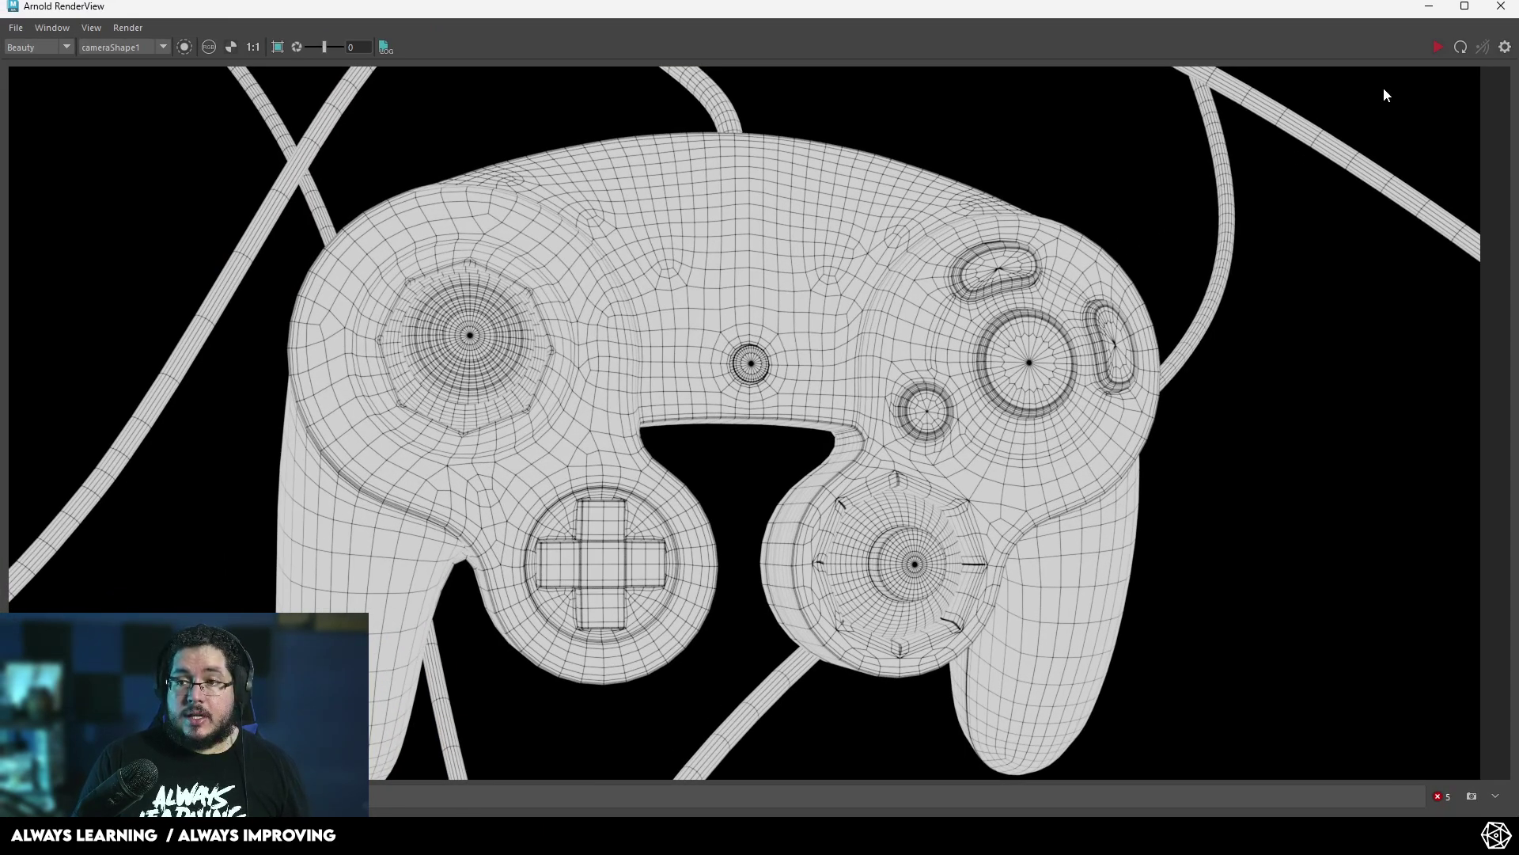
# - Render the coloured controller with its original body material as a reference, and stop the render
pyautogui.click(1437, 48)
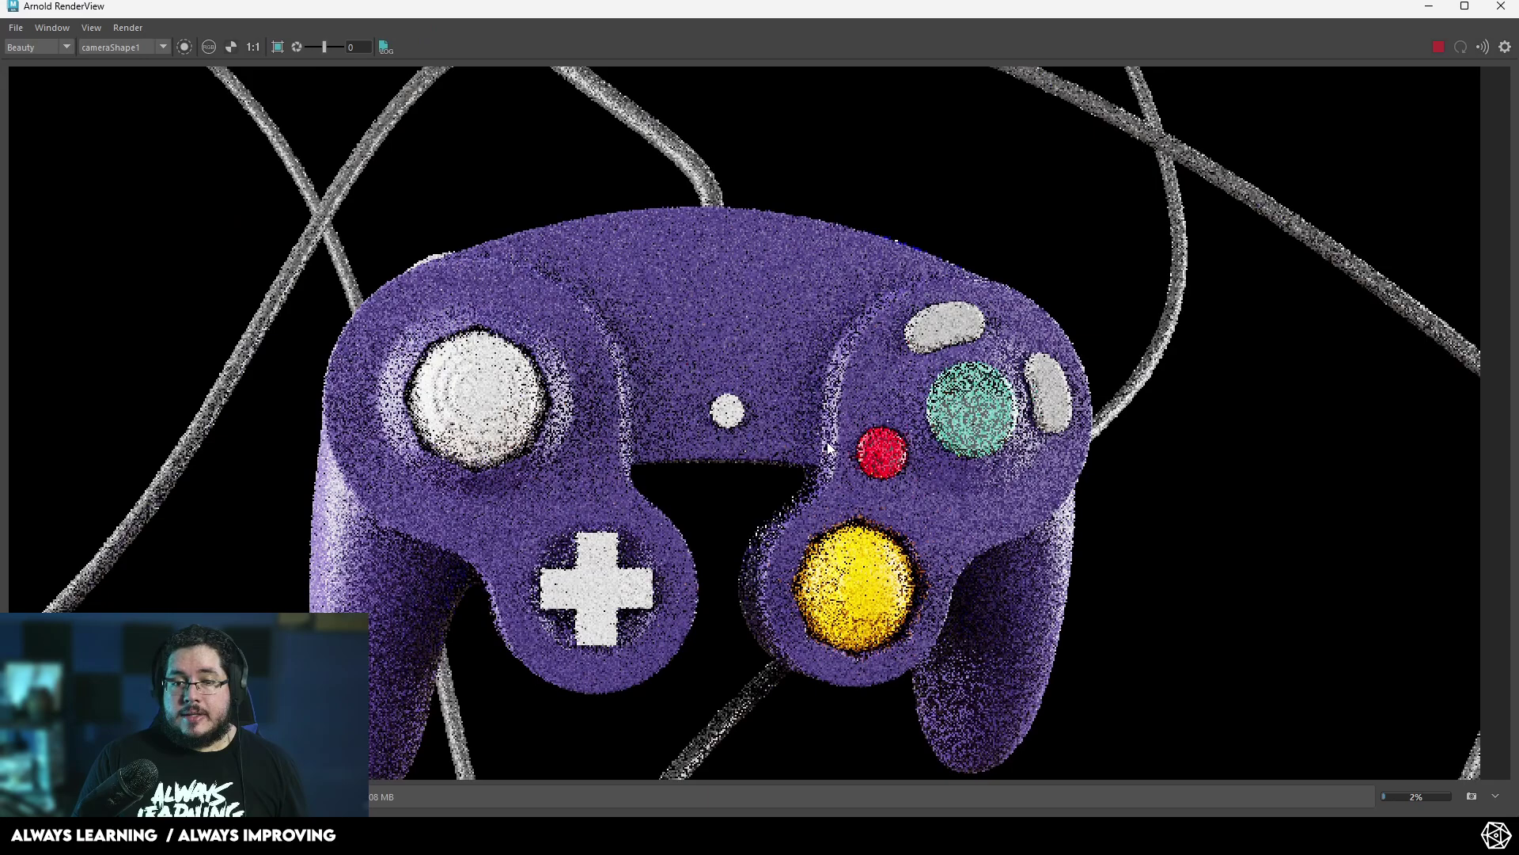
pyautogui.scroll(-3, 827, 443)
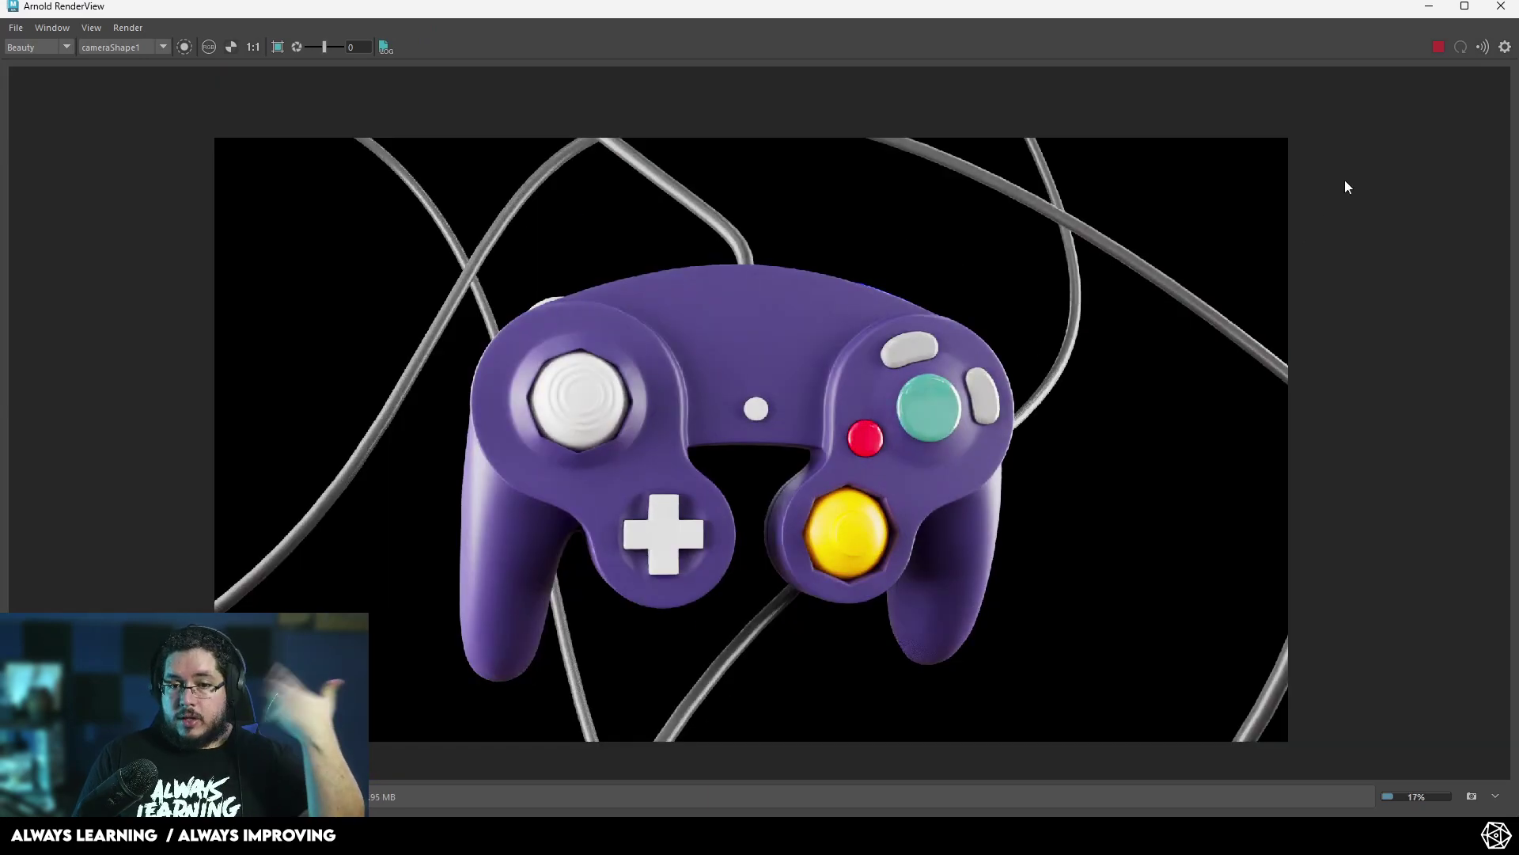
pyautogui.click(1436, 50)
pyautogui.click(1429, 7)
# - Assign the existing aiLayerShader1 material to the controller's purple body mesh
pyautogui.keyDown('alt'); pyautogui.moveTo(703, 583); pyautogui.dragTo(689, 537, button='middle'); pyautogui.keyUp('alt')
pyautogui.scroll(-5, 689, 540)
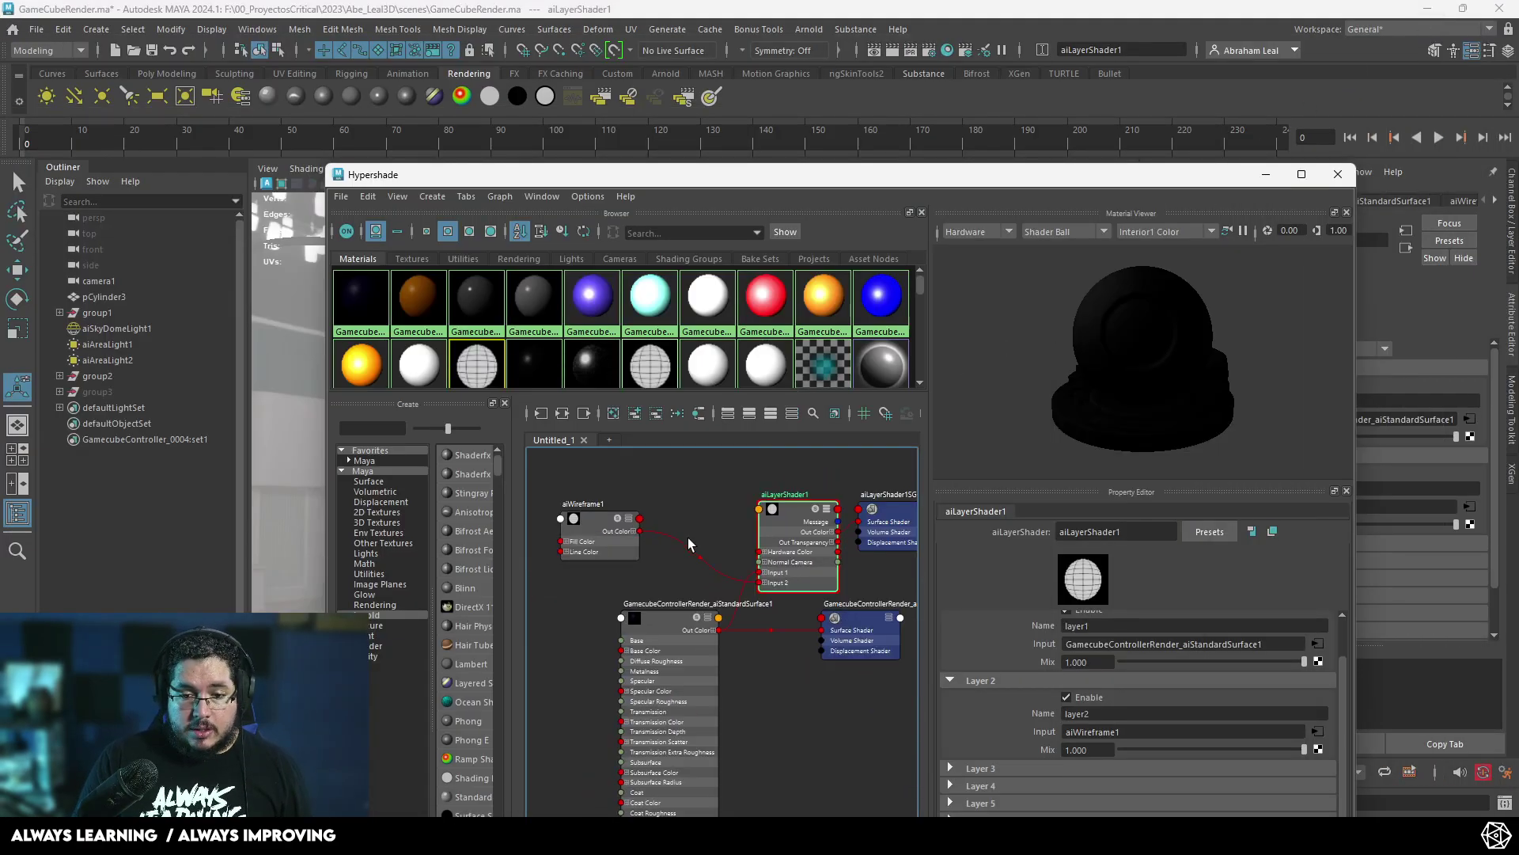
pyautogui.moveTo(614, 549); pyautogui.dragTo(664, 535)
pyautogui.scroll(5, 579, 572)
pyautogui.keyDown('alt'); pyautogui.moveTo(733, 574); pyautogui.dragTo(631, 573, button='middle'); pyautogui.keyUp('alt')
pyautogui.click(859, 535)
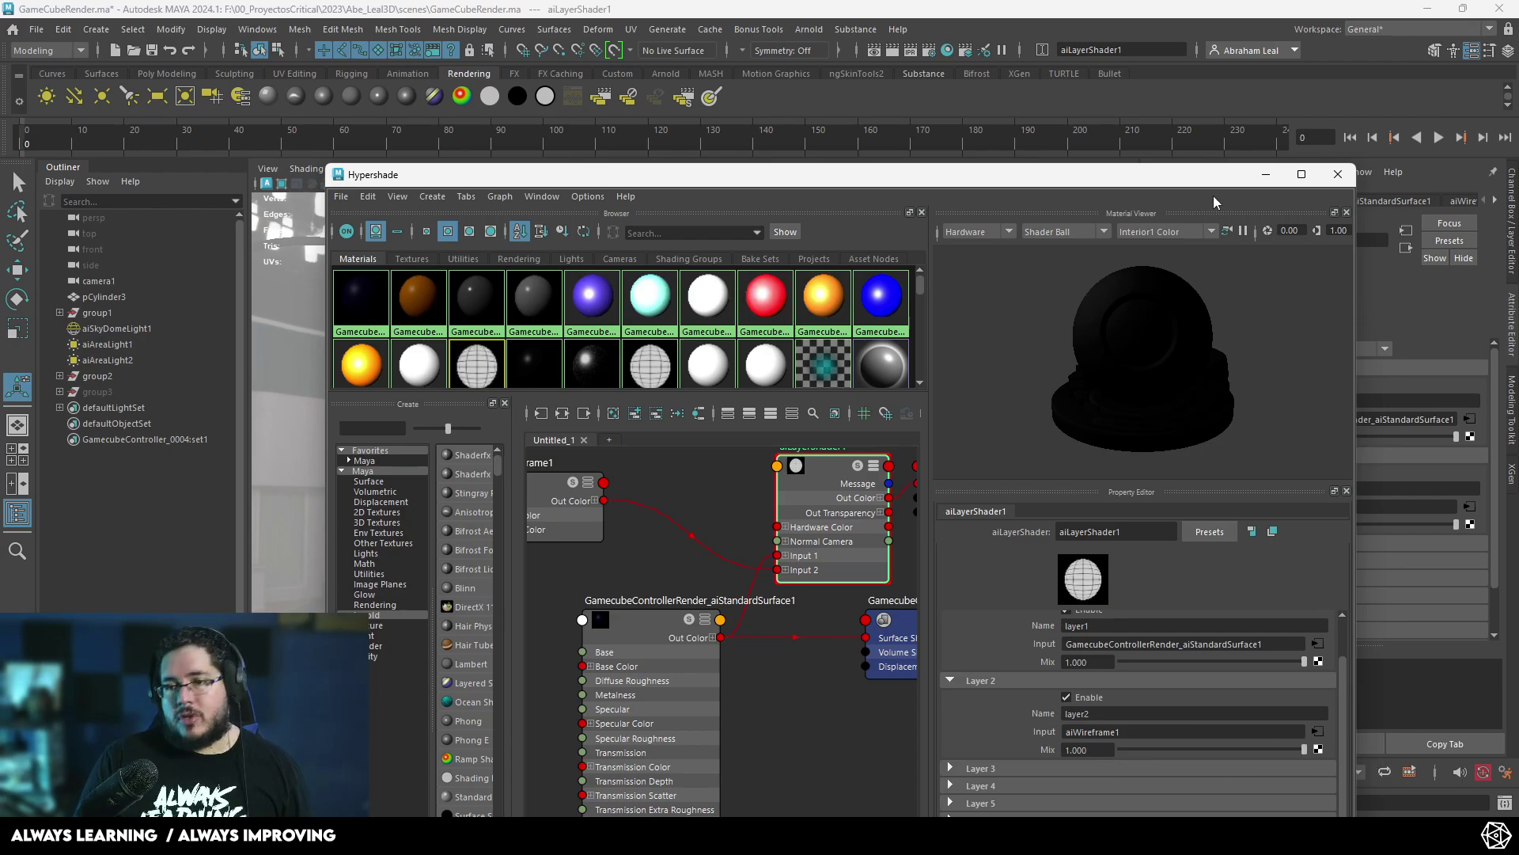
pyautogui.click(1266, 175)
pyautogui.click(652, 431)
pyautogui.rightClick(654, 433)
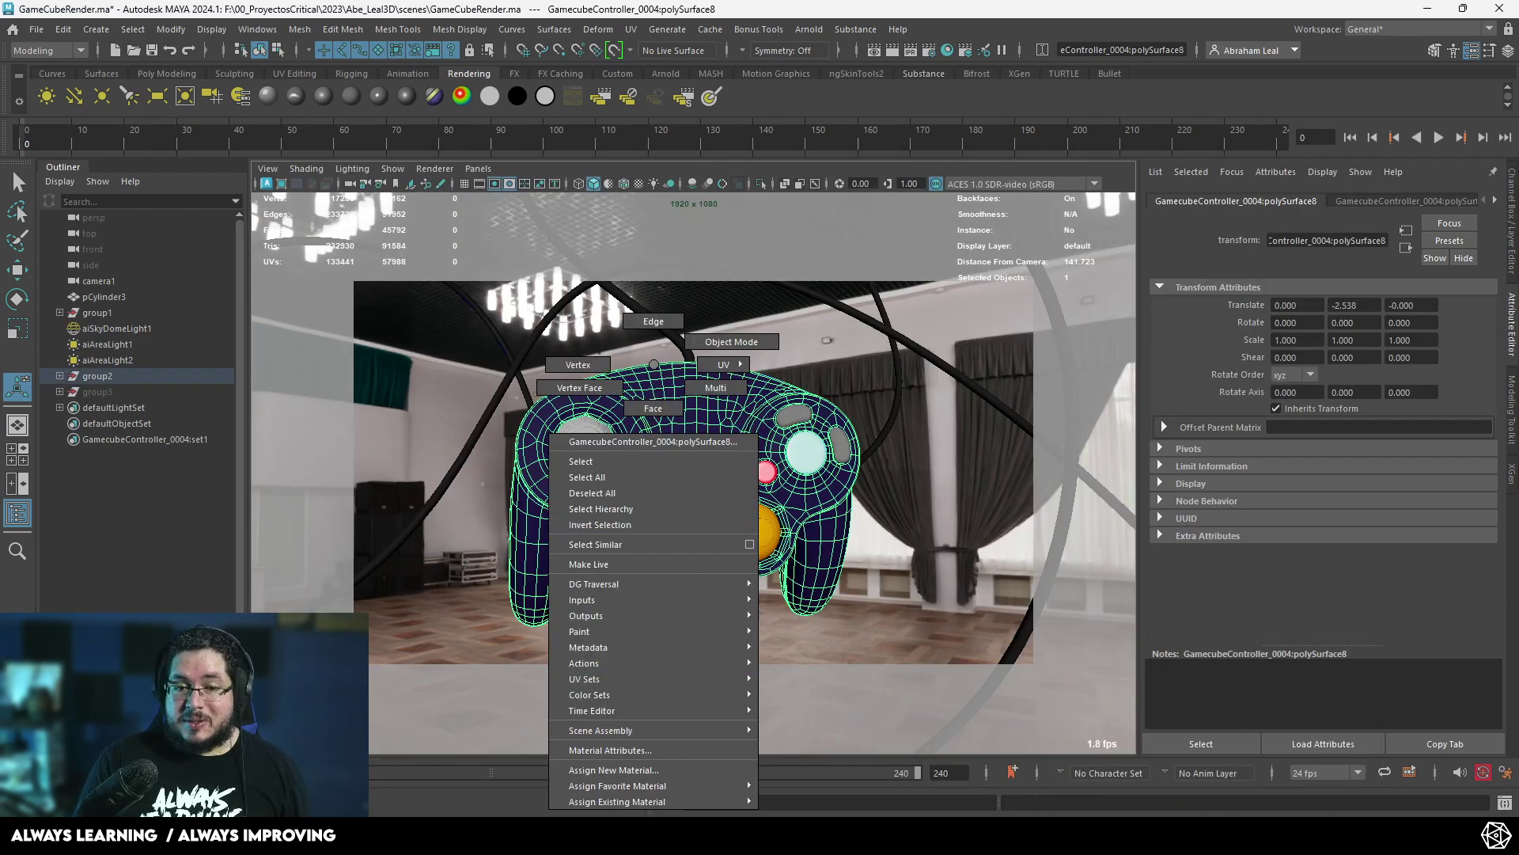
pyautogui.moveTo(633, 801)
pyautogui.click(852, 496)
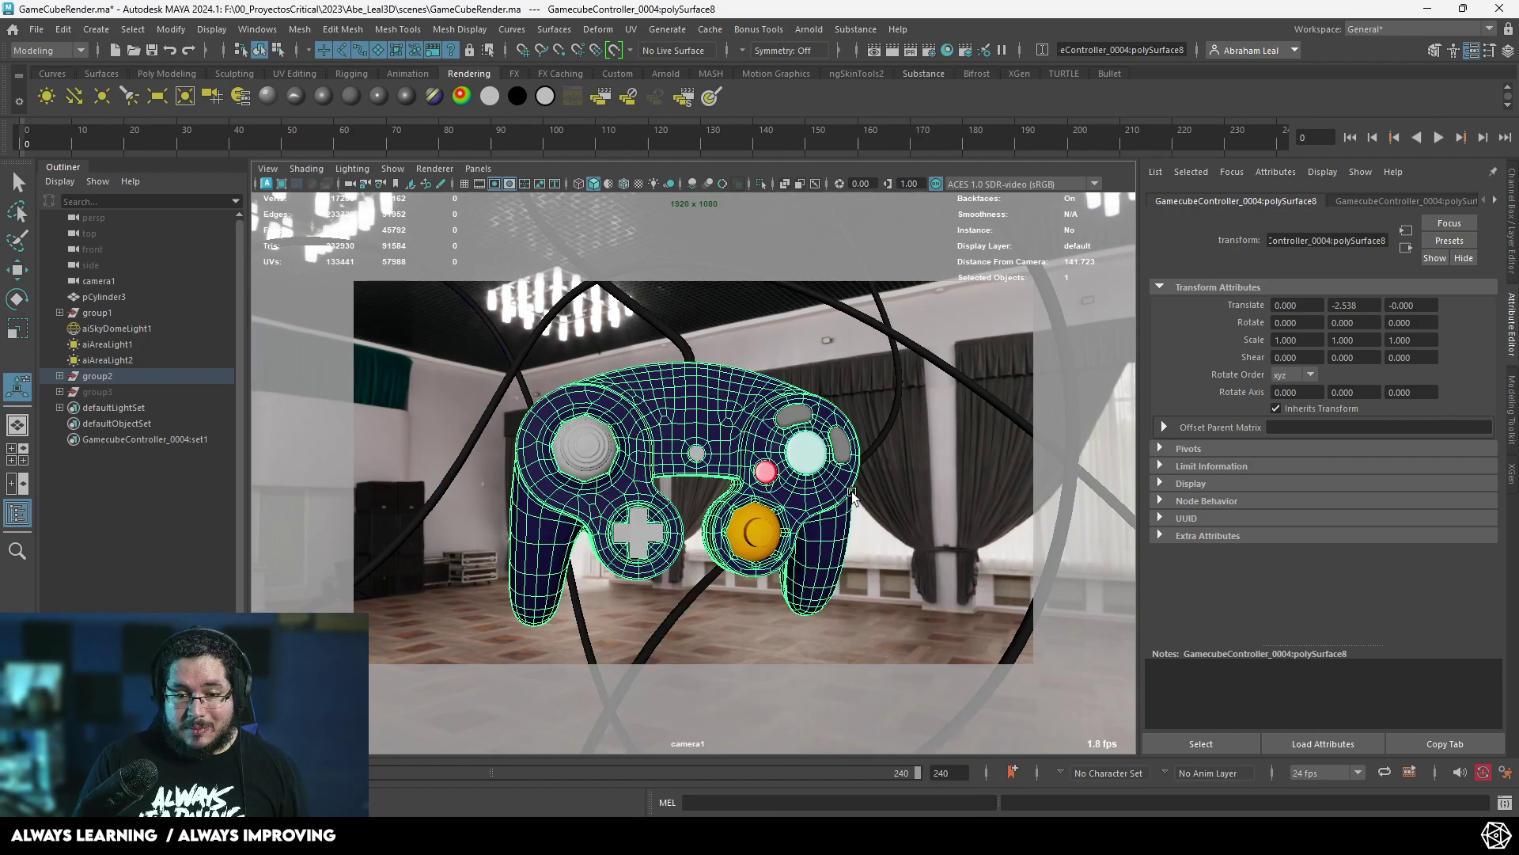
# - Render the controller with the layer shader on its body and inspect the surface up close
pyautogui.click(71, 804)
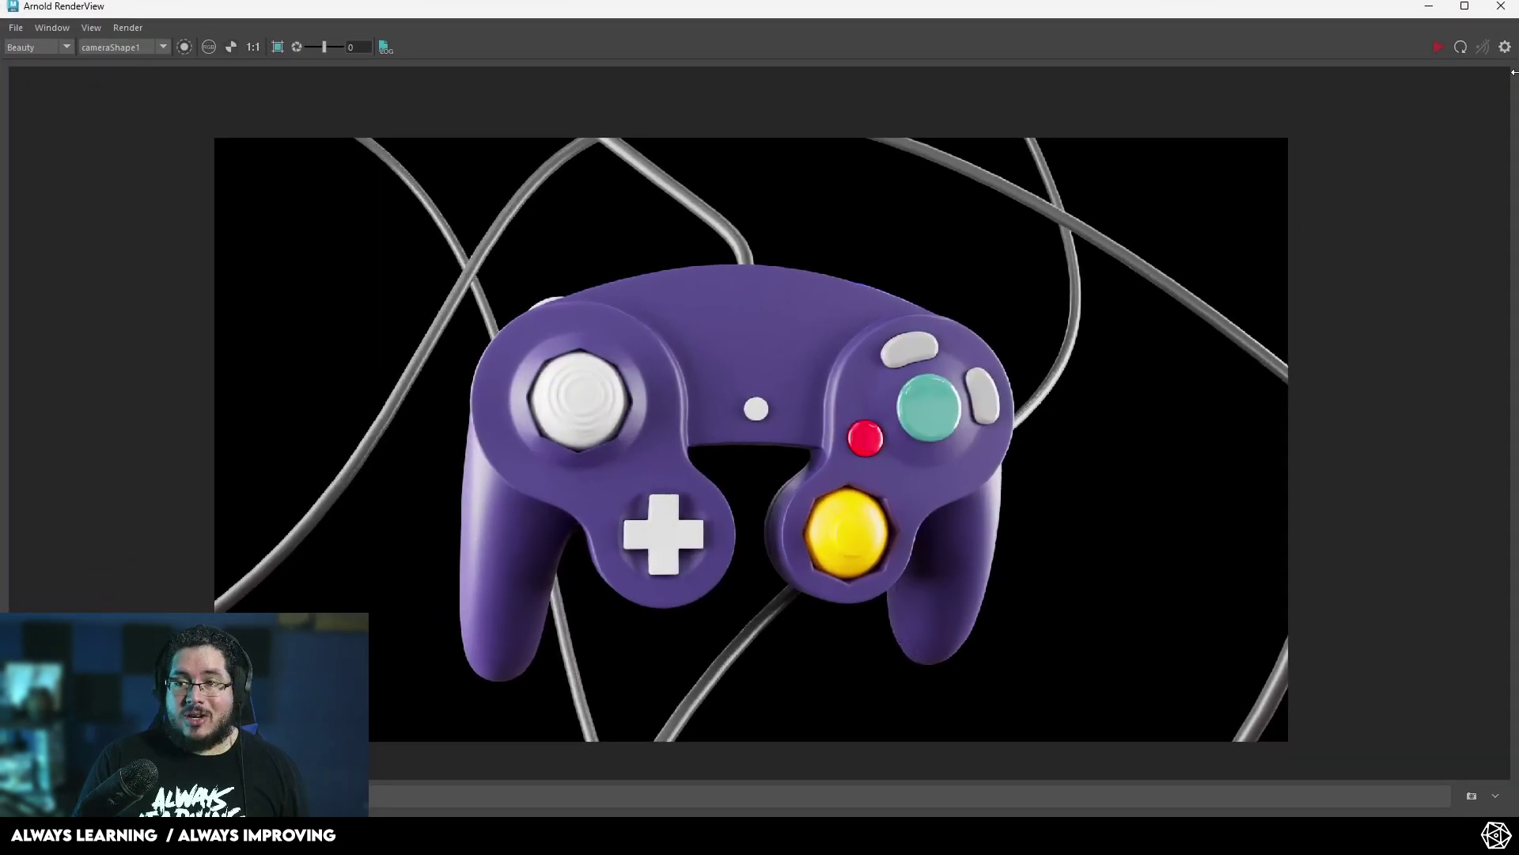
pyautogui.click(1437, 49)
pyautogui.scroll(3, 810, 461)
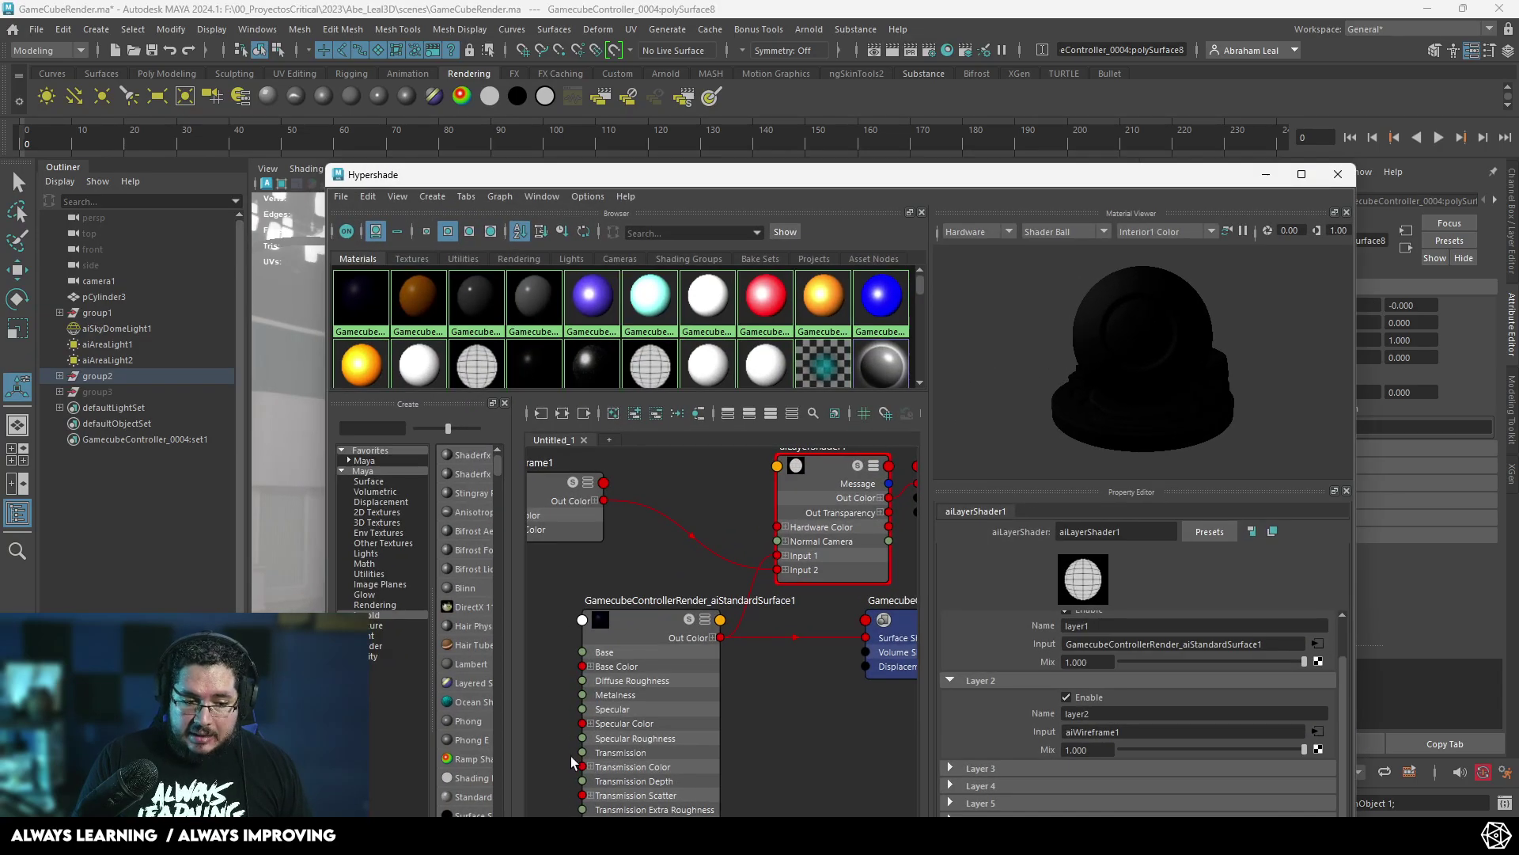
# - Lower the layer 2 Mix of aiLayerShader1 to blend the wireframe with the body colour, and render the controller to check it
pyautogui.click(901, 716)
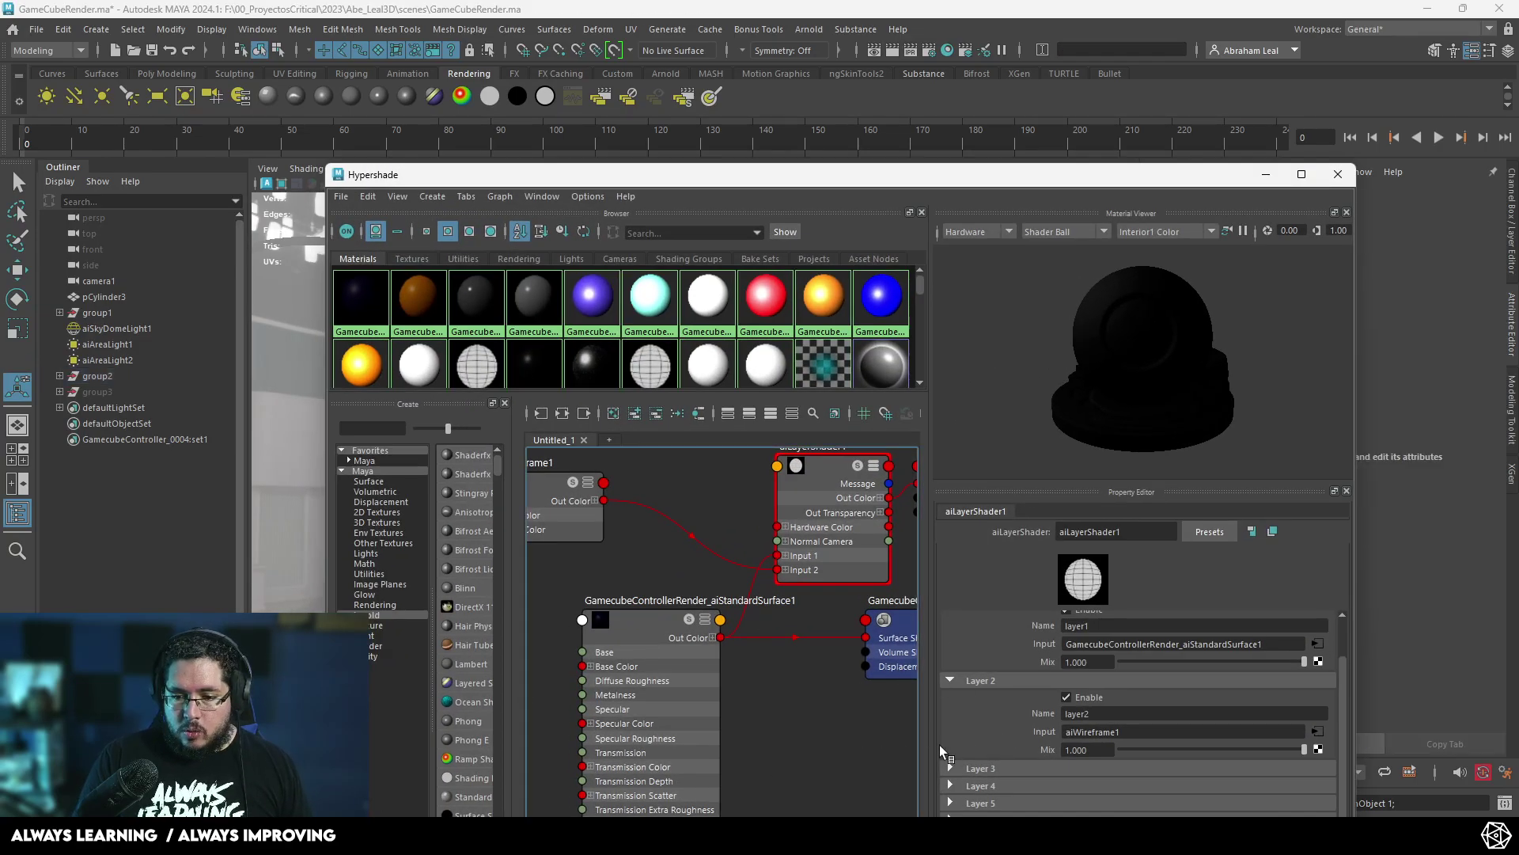
pyautogui.click(1187, 750)
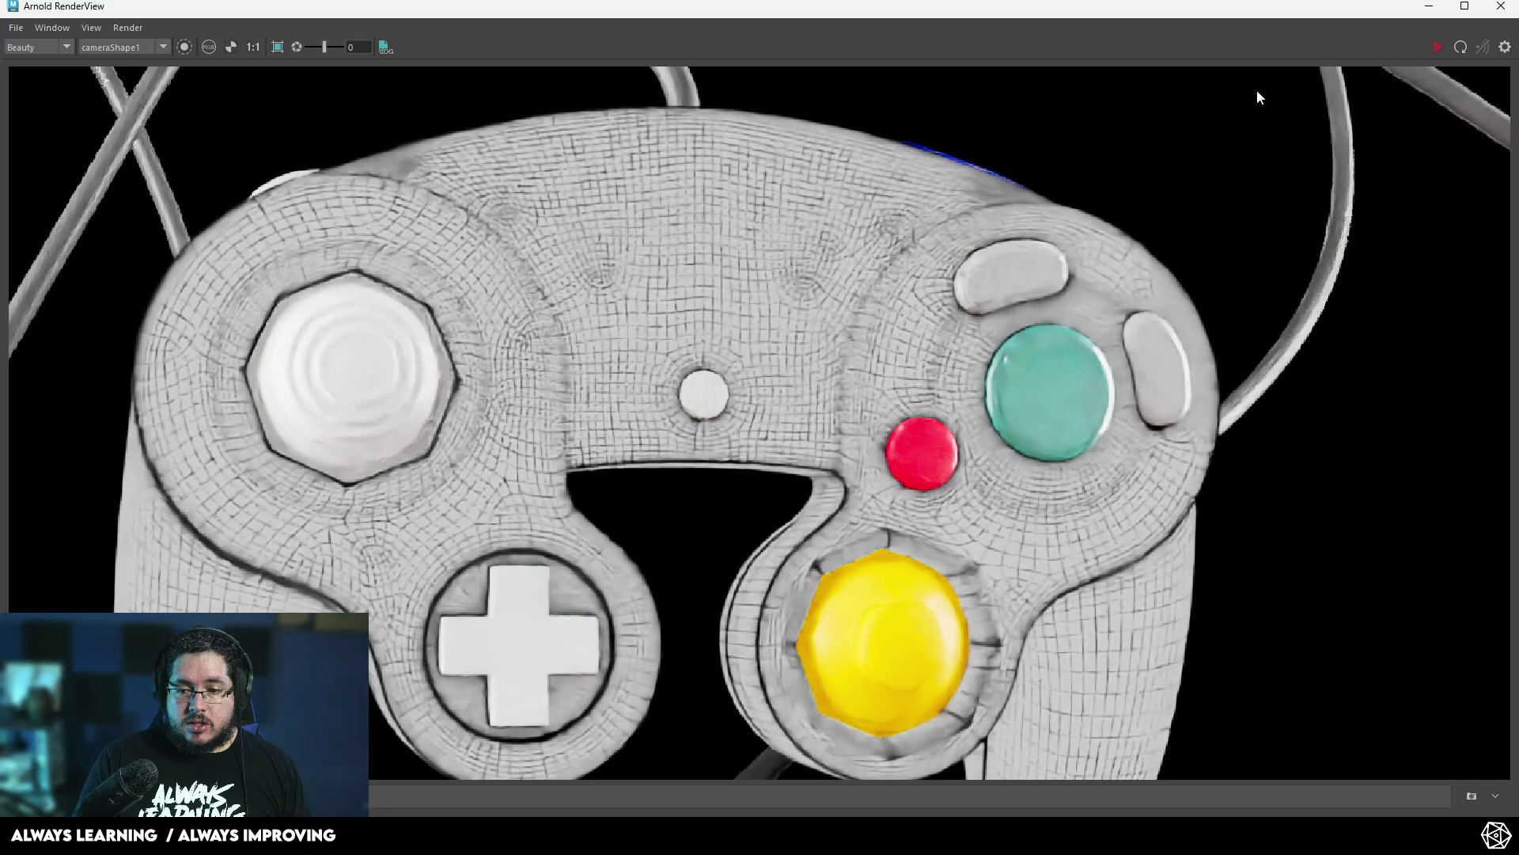
pyautogui.click(1437, 51)
pyautogui.scroll(-4, 763, 291)
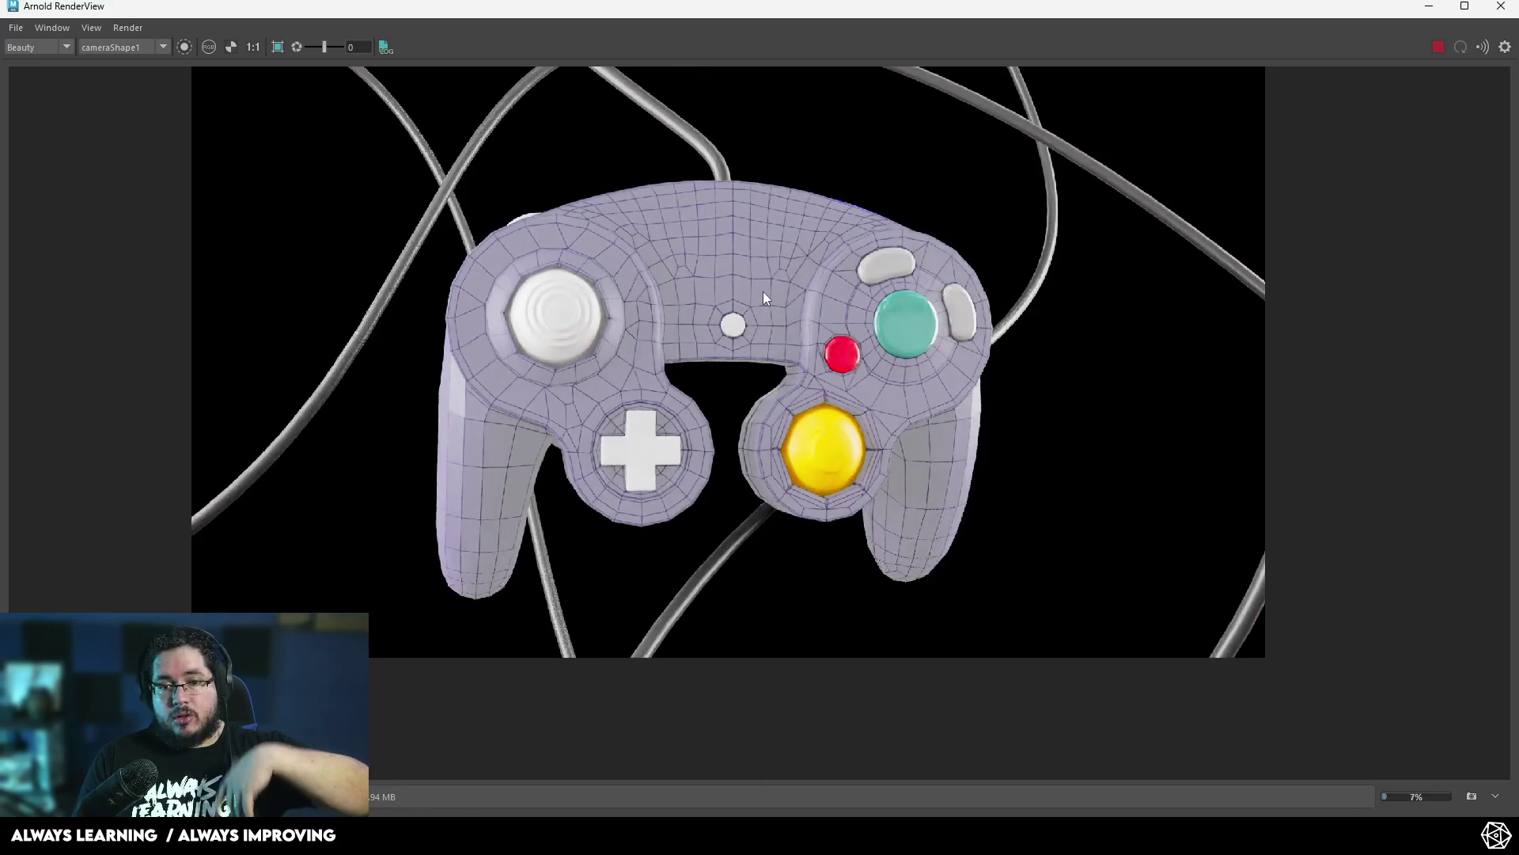
pyautogui.scroll(2, 763, 291)
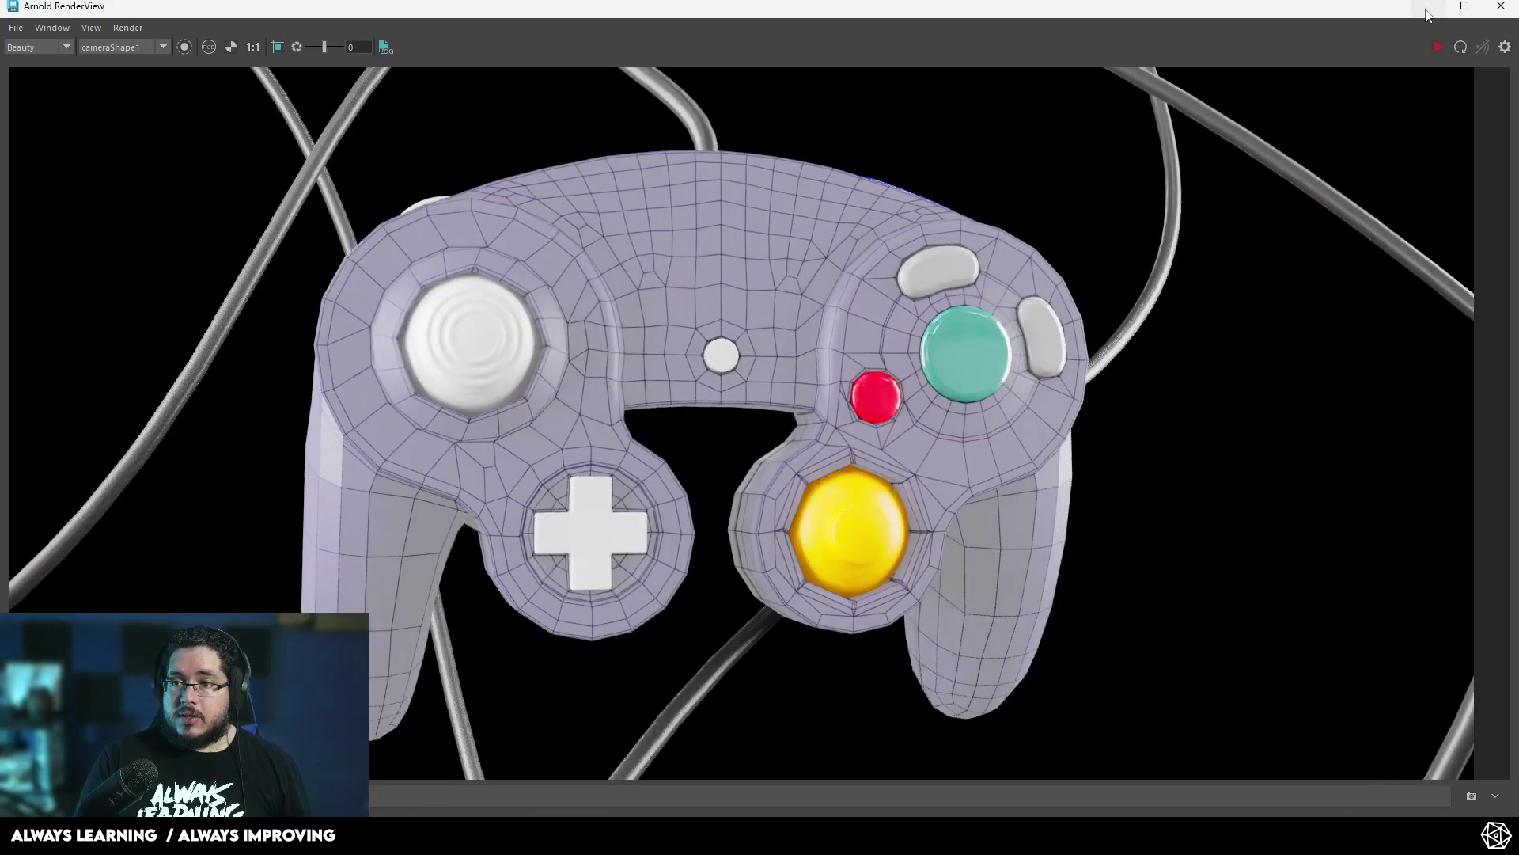
# - Smooth the controller's purple body mesh with one division level
pyautogui.click(1465, 6)
pyautogui.click(406, 216)
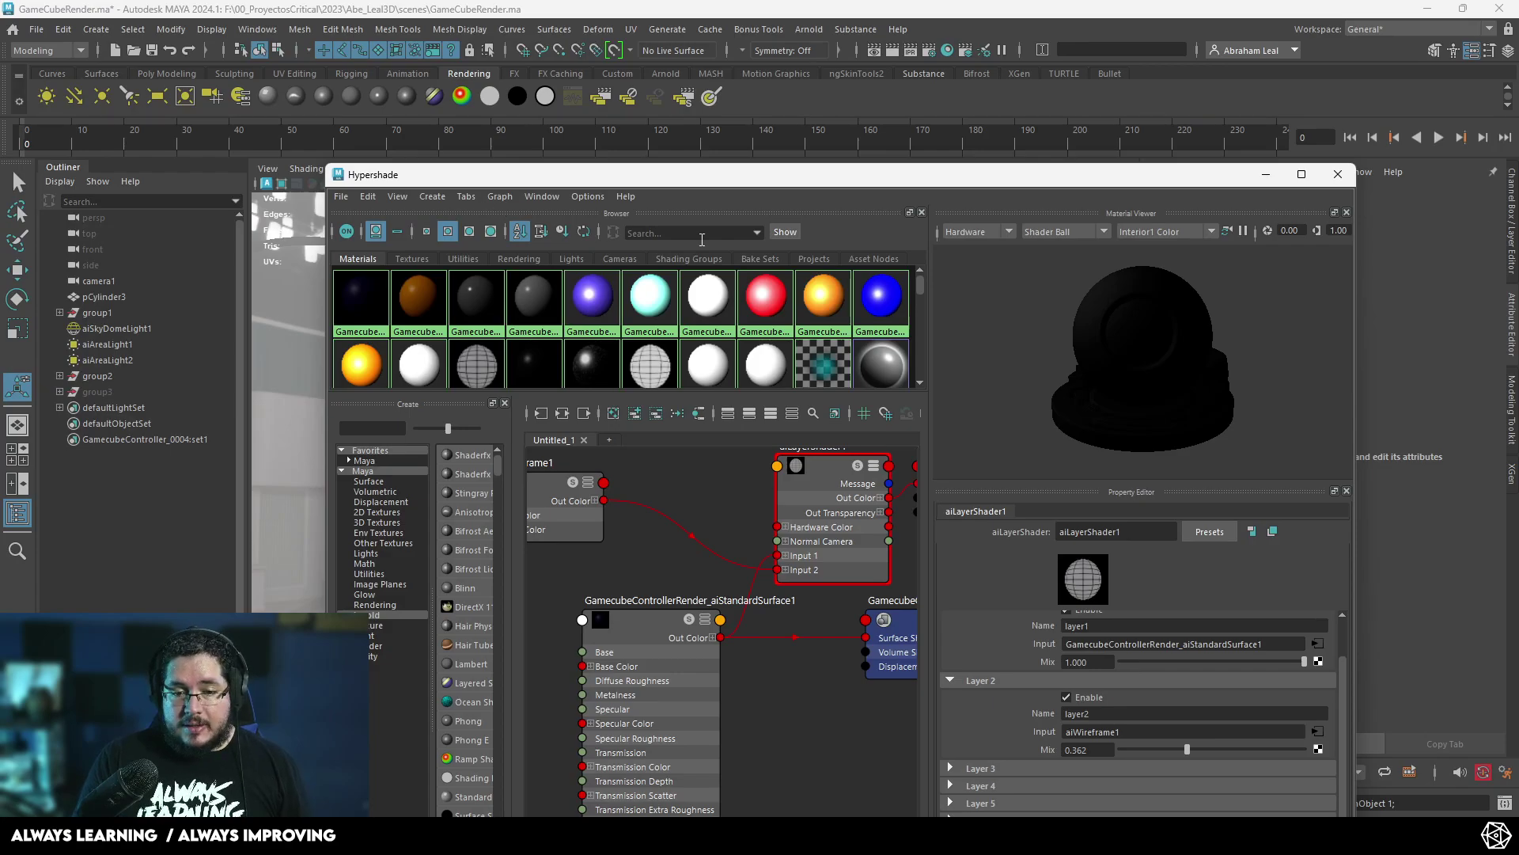
pyautogui.click(570, 503)
pyautogui.keyDown('alt'); pyautogui.moveTo(637, 528); pyautogui.dragTo(729, 542, button='middle'); pyautogui.keyUp('alt')
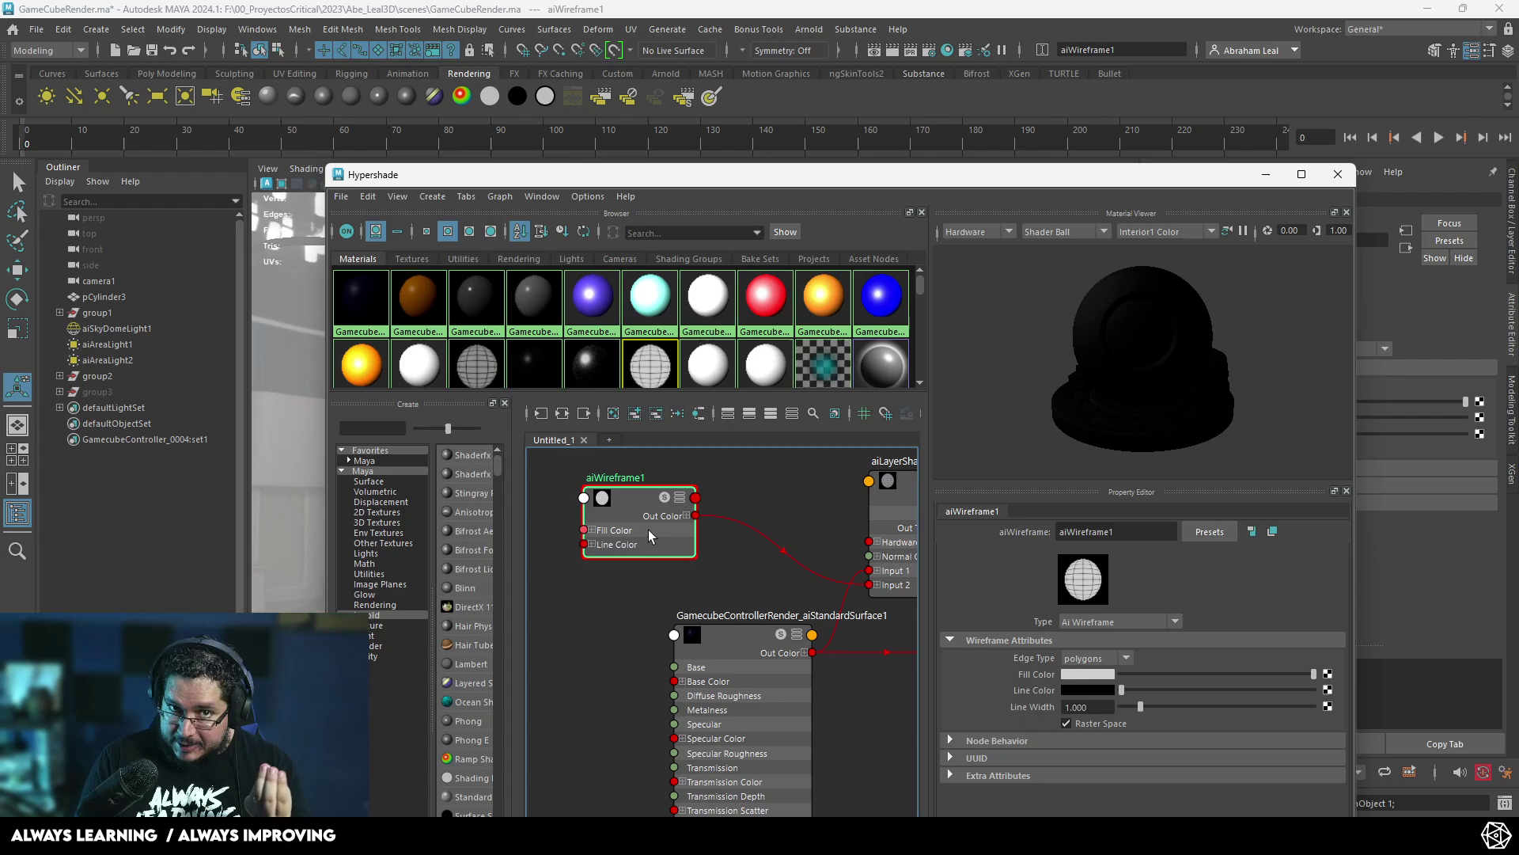
pyautogui.click(1266, 174)
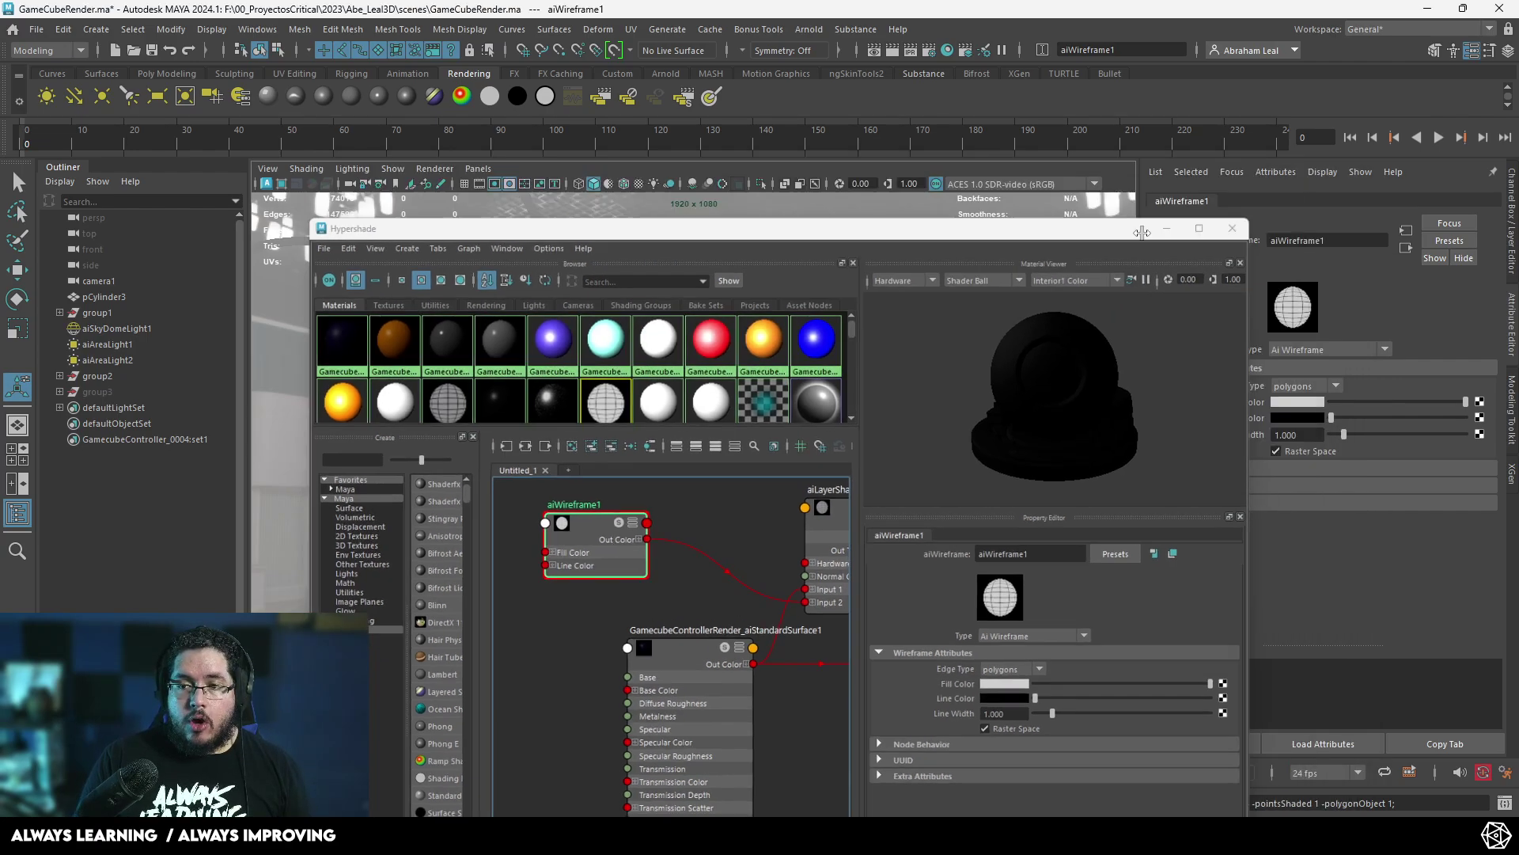
pyautogui.click(766, 408)
pyautogui.click(300, 29)
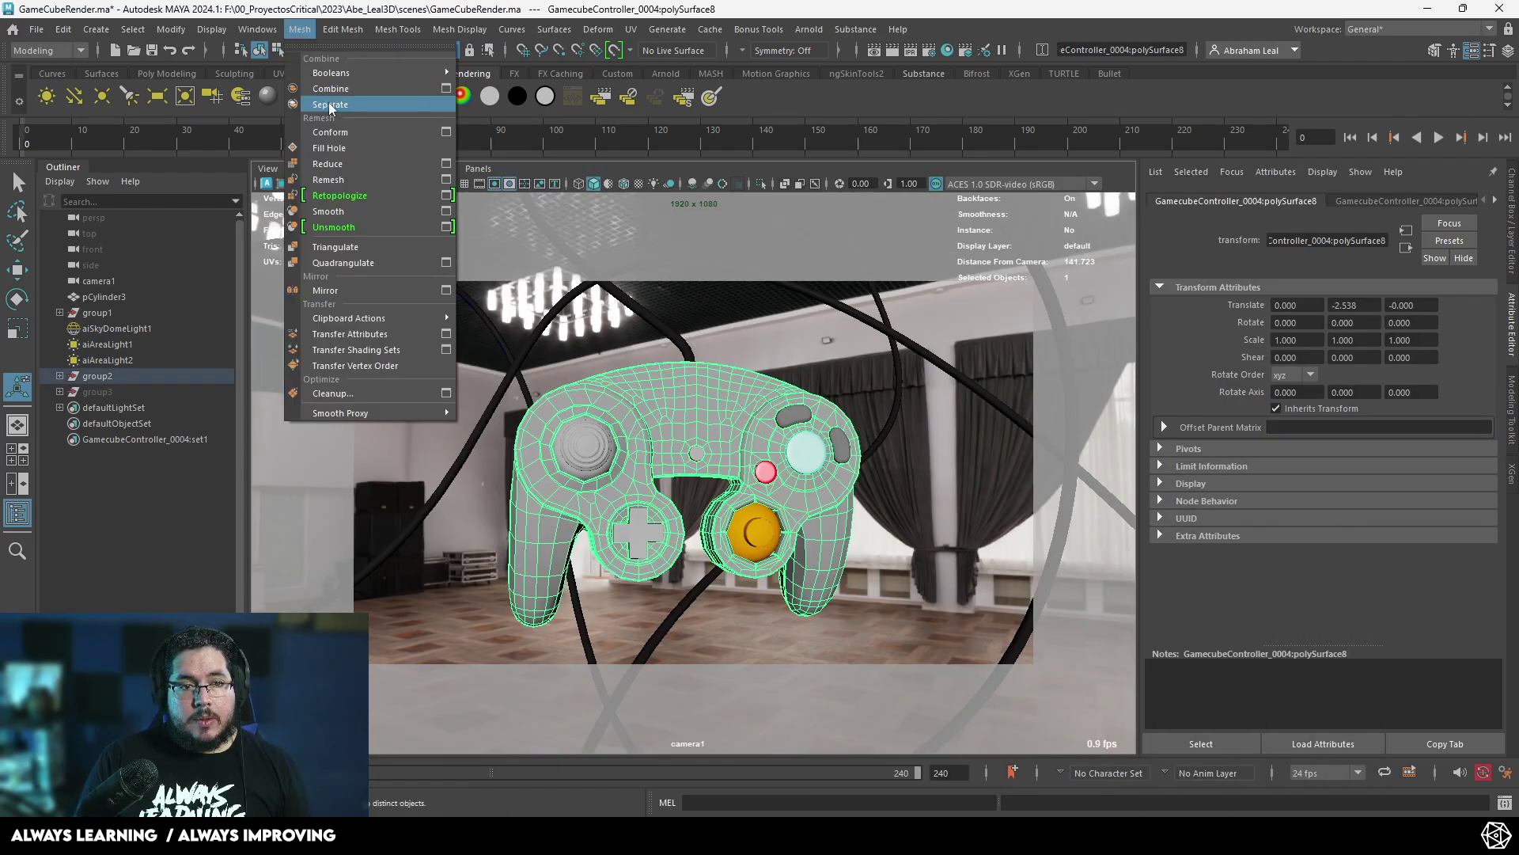
pyautogui.click(328, 212)
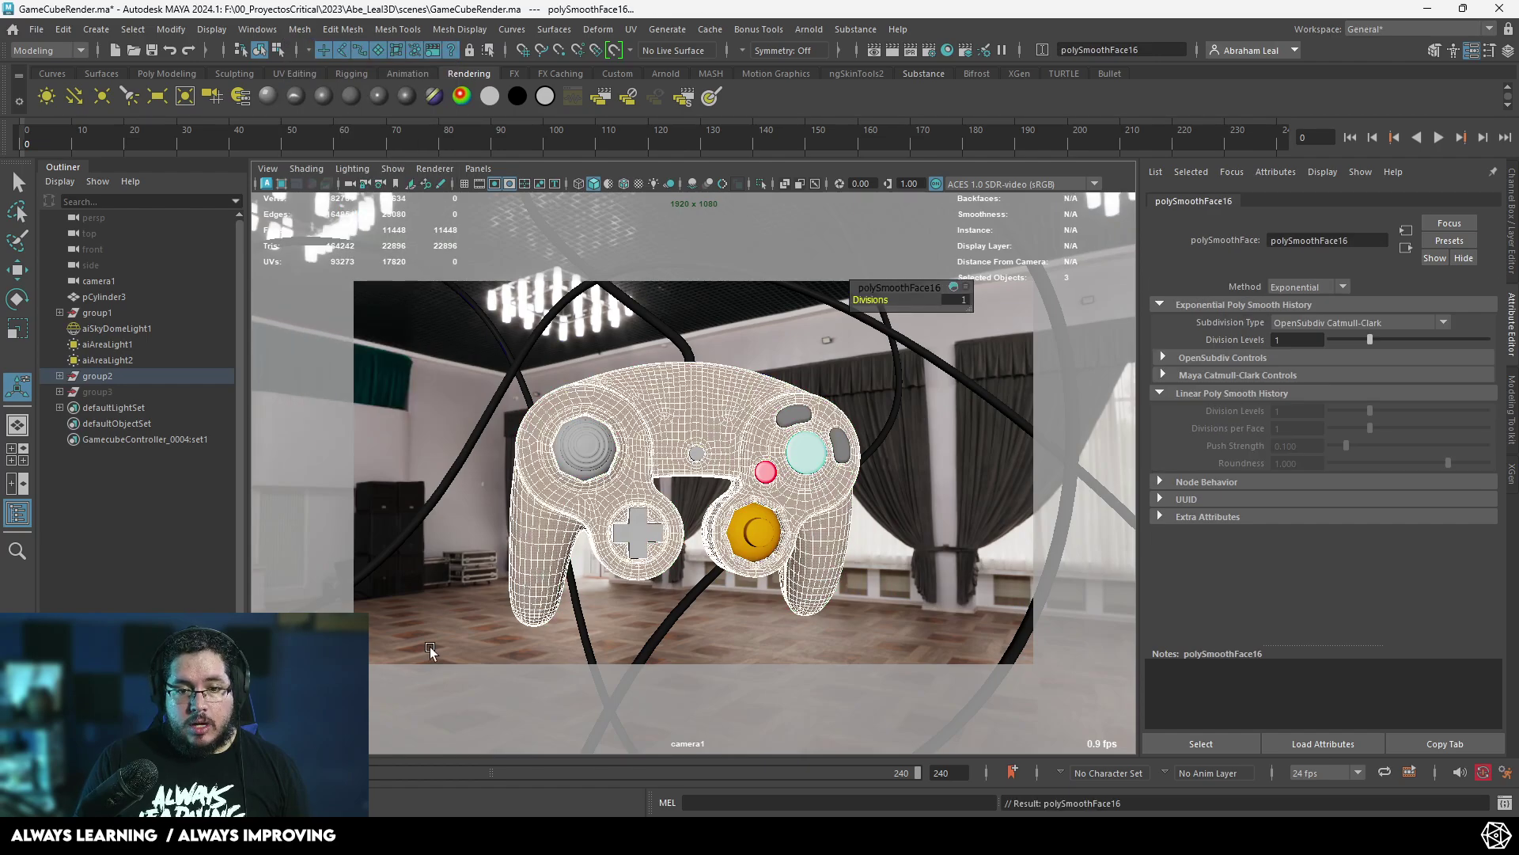
# - Break the aiWireframe1 connection to input 2 of aiLayerShader1 and move the wireframe node aside with its colour channels expanded
pyautogui.click(67, 804)
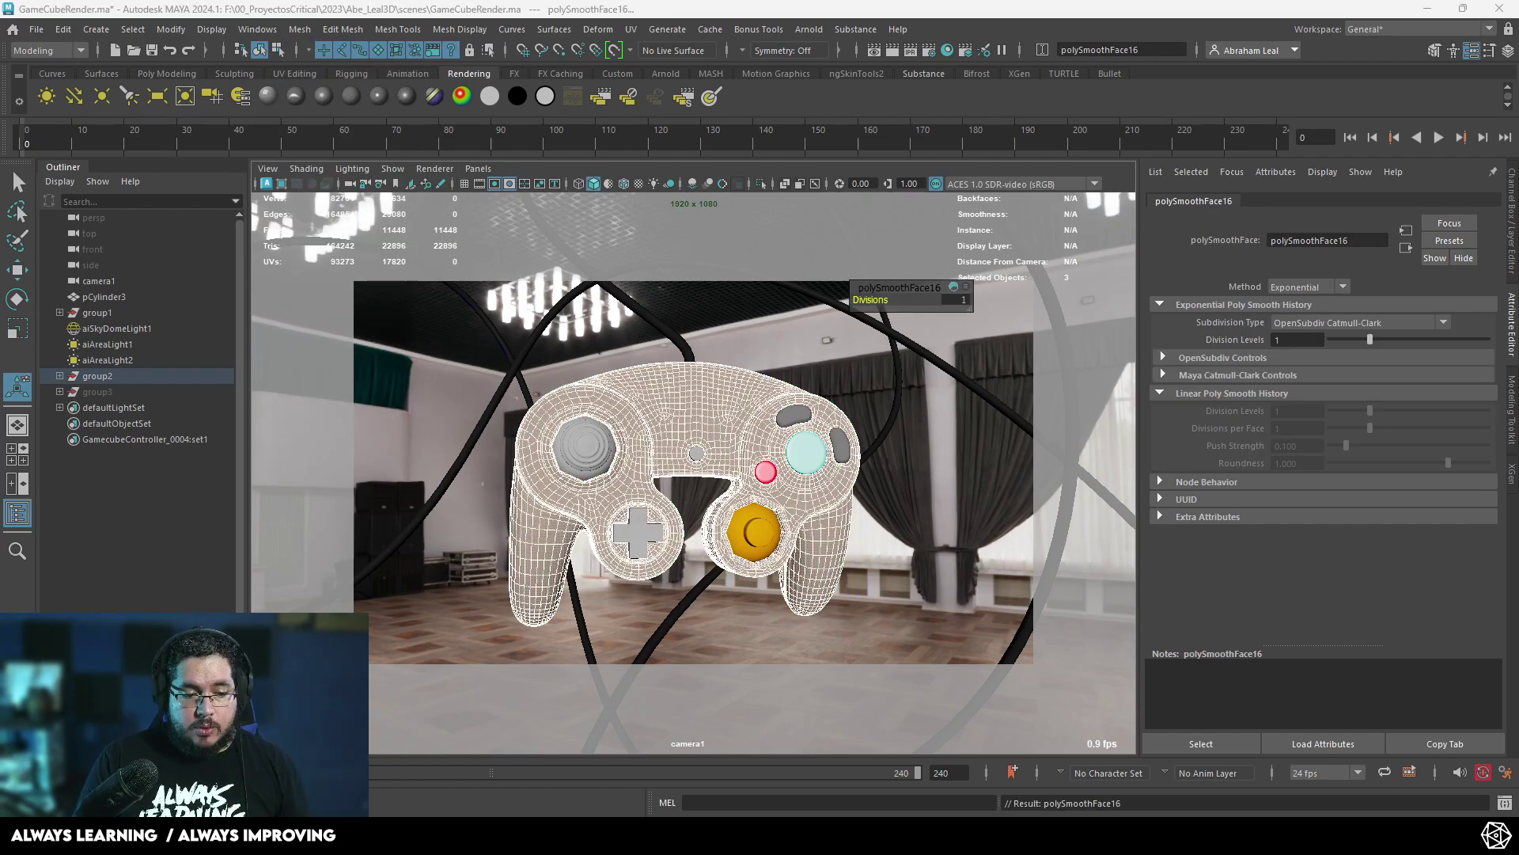
pyautogui.moveTo(775, 584); pyautogui.dragTo(766, 581)
pyautogui.press('Delete')
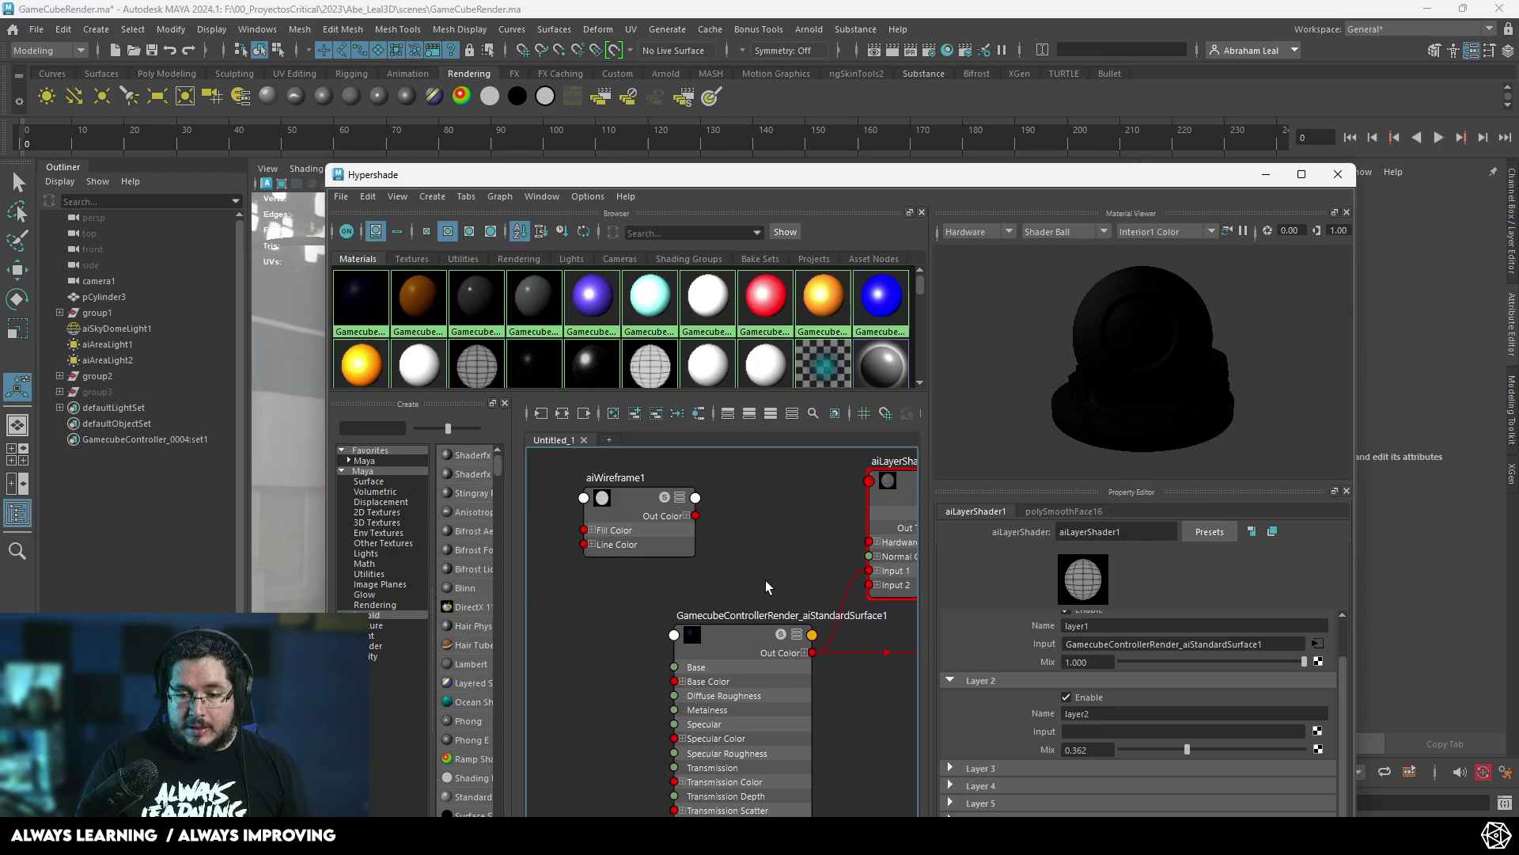
pyautogui.keyDown('alt'); pyautogui.moveTo(775, 548); pyautogui.dragTo(793, 572, button='middle'); pyautogui.keyUp('alt')
pyautogui.moveTo(659, 554); pyautogui.dragTo(526, 725)
pyautogui.keyDown('alt'); pyautogui.moveTo(679, 567); pyautogui.dragTo(709, 546, button='middle'); pyautogui.keyUp('alt')
pyautogui.scroll(-3, 653, 563)
pyautogui.scroll(2, 627, 649)
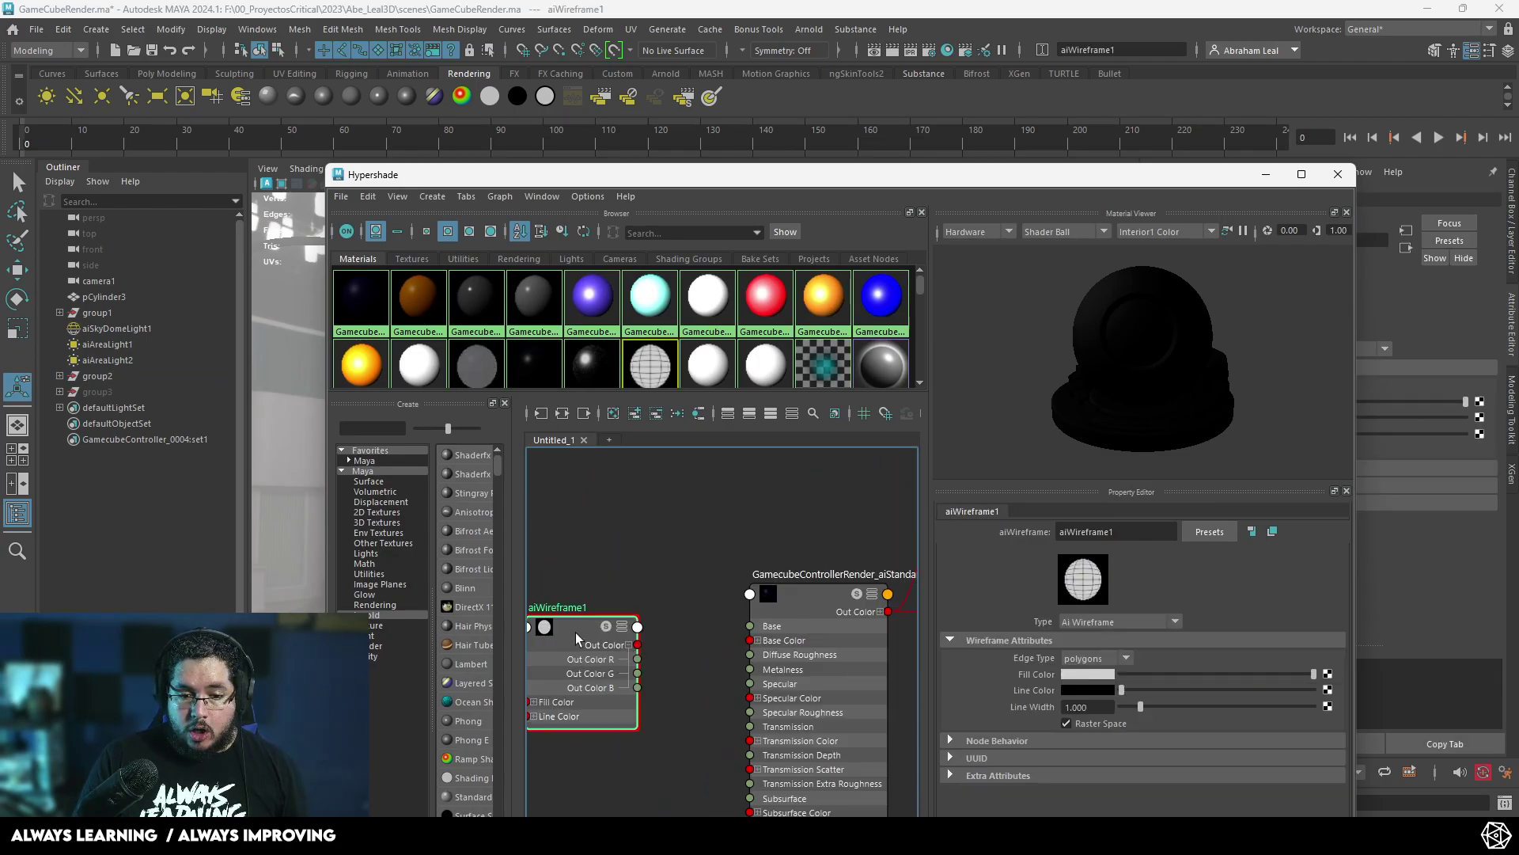
# - Connect the outColorR output of aiWireframe1 to the mix2 attribute of aiLayerShader1 in the Connection Editor
pyautogui.scroll(-3, 601, 662)
pyautogui.click(839, 578)
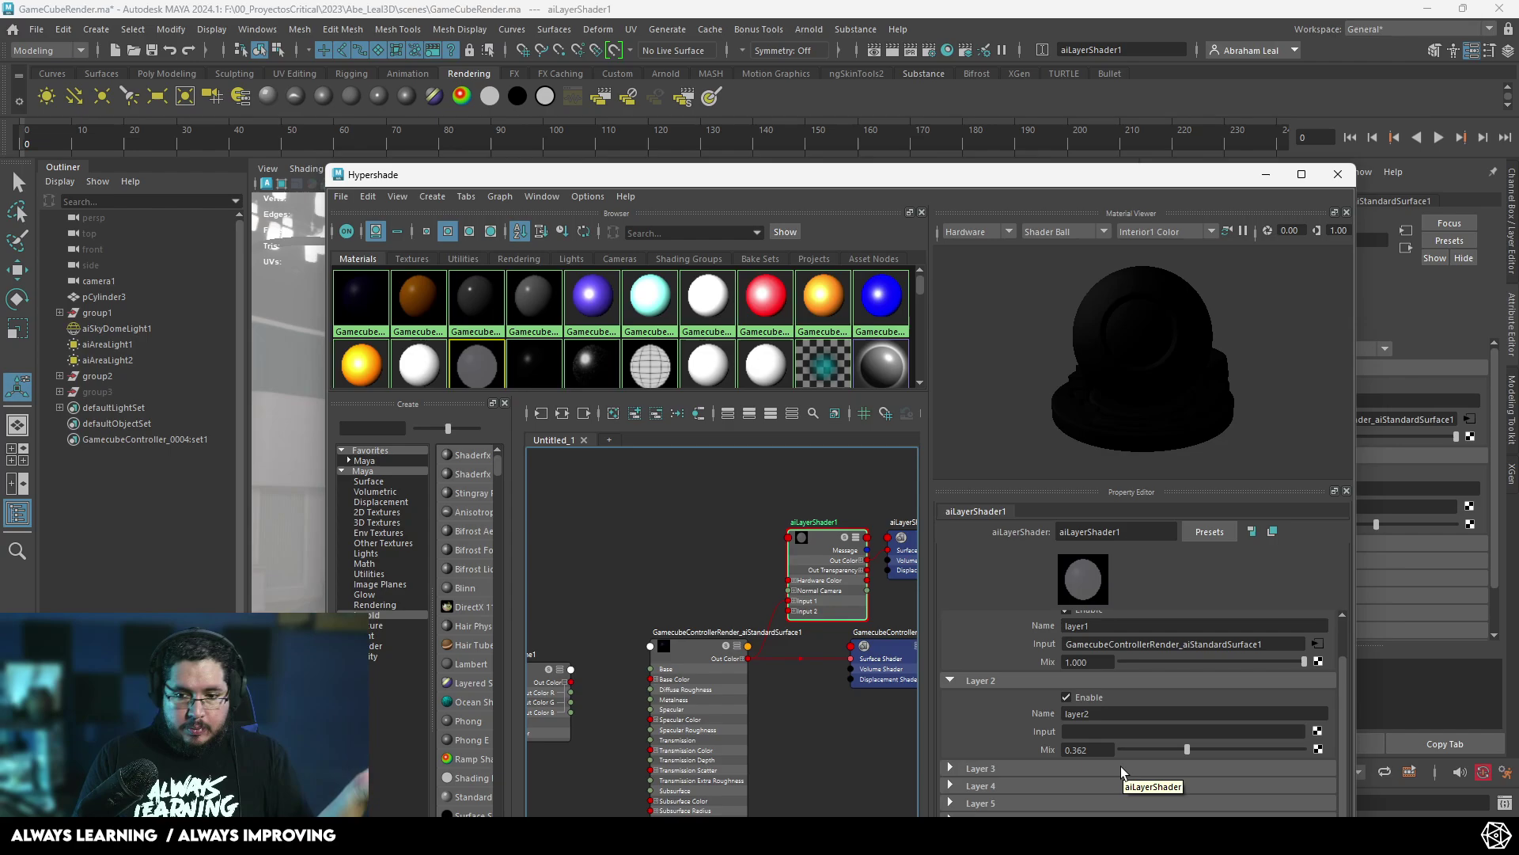
pyautogui.click(554, 697)
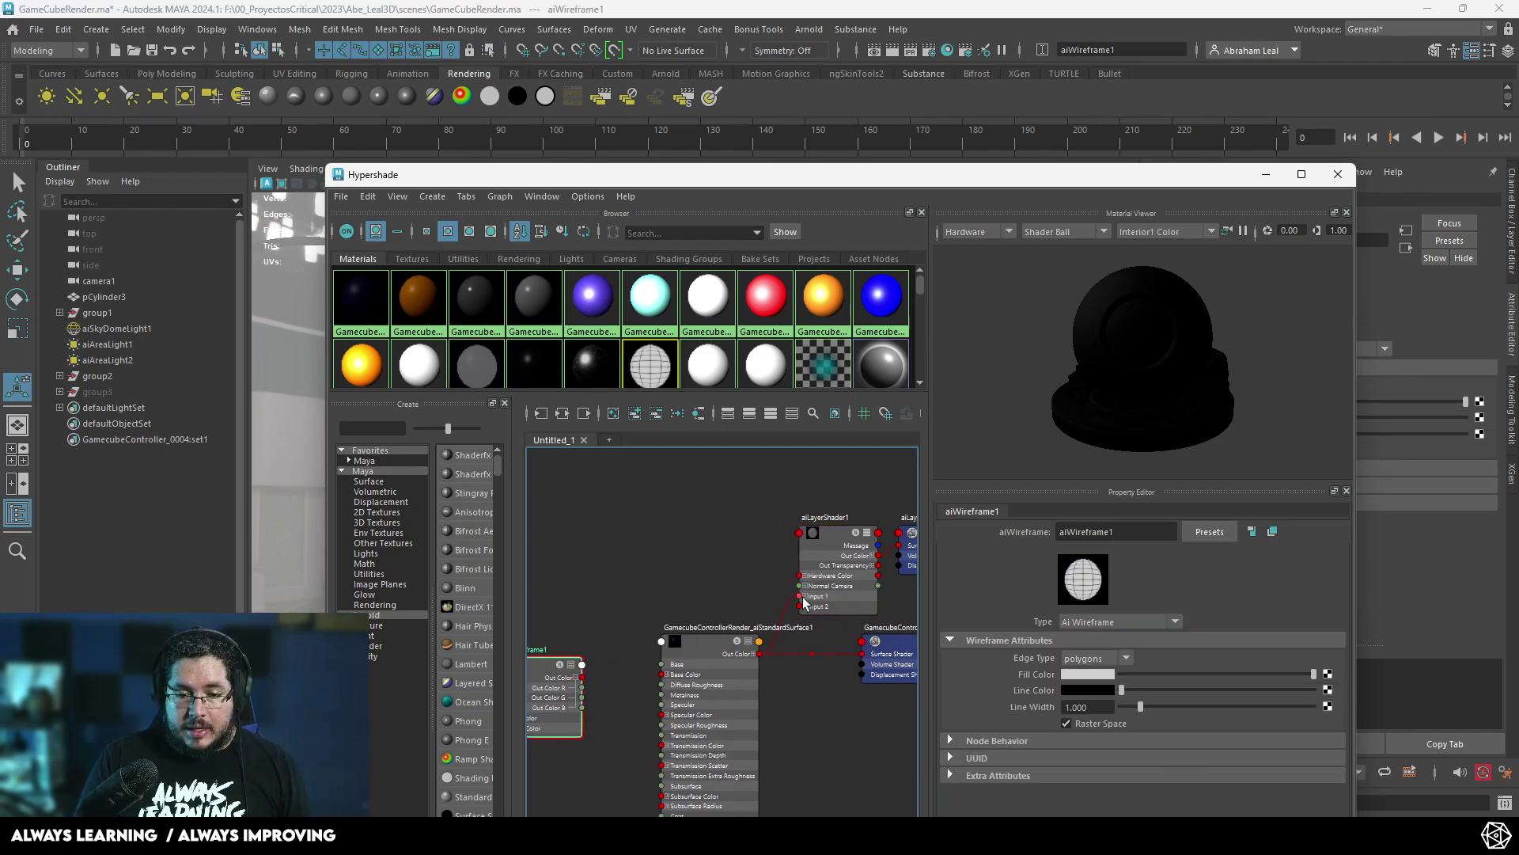
pyautogui.click(839, 584)
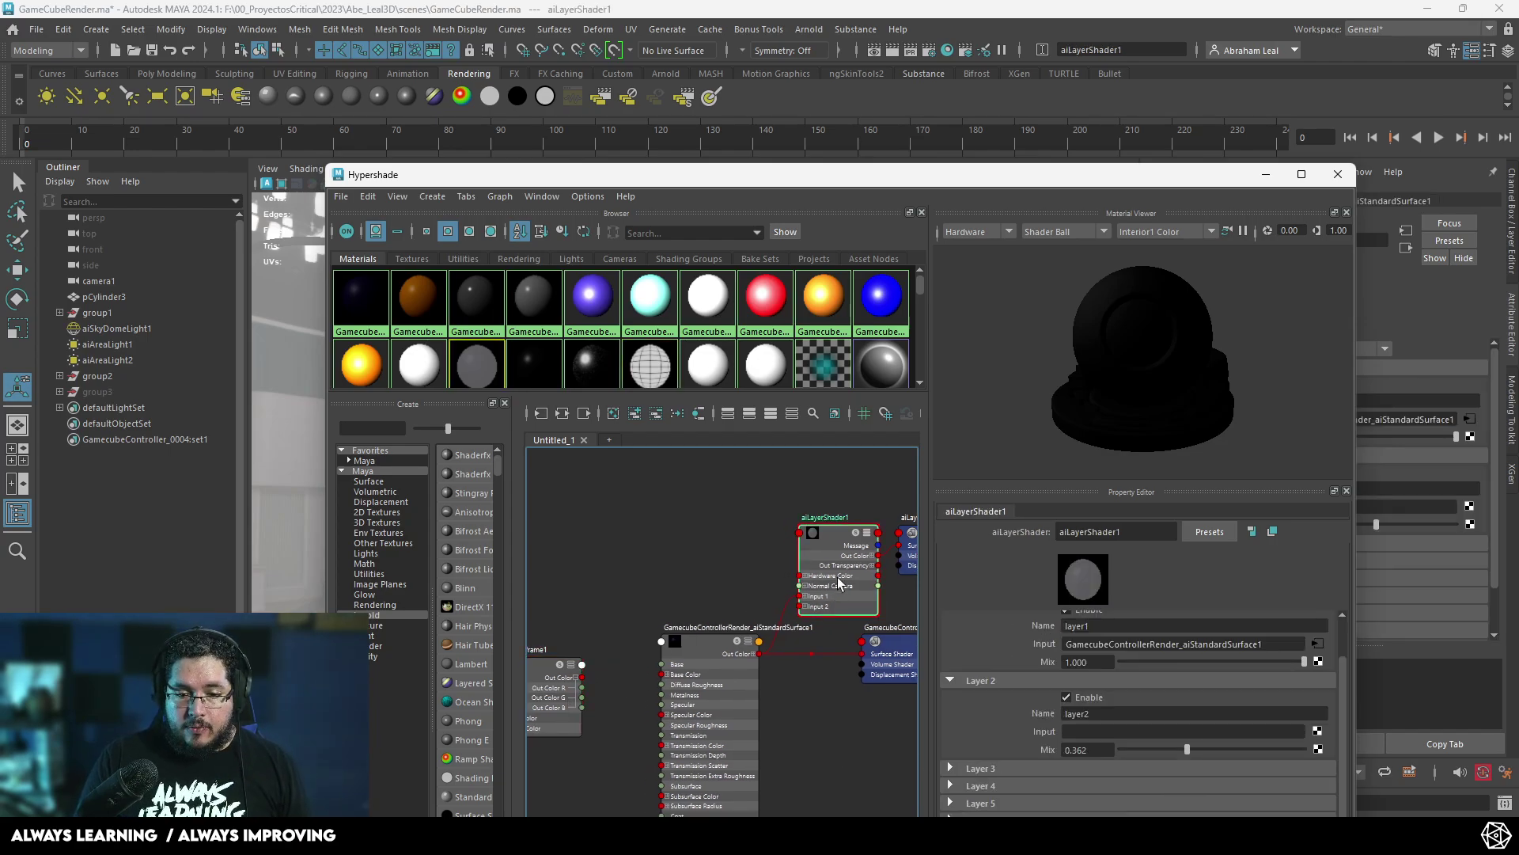
pyautogui.click(1038, 745)
pyautogui.moveTo(665, 304); pyautogui.dragTo(668, 239)
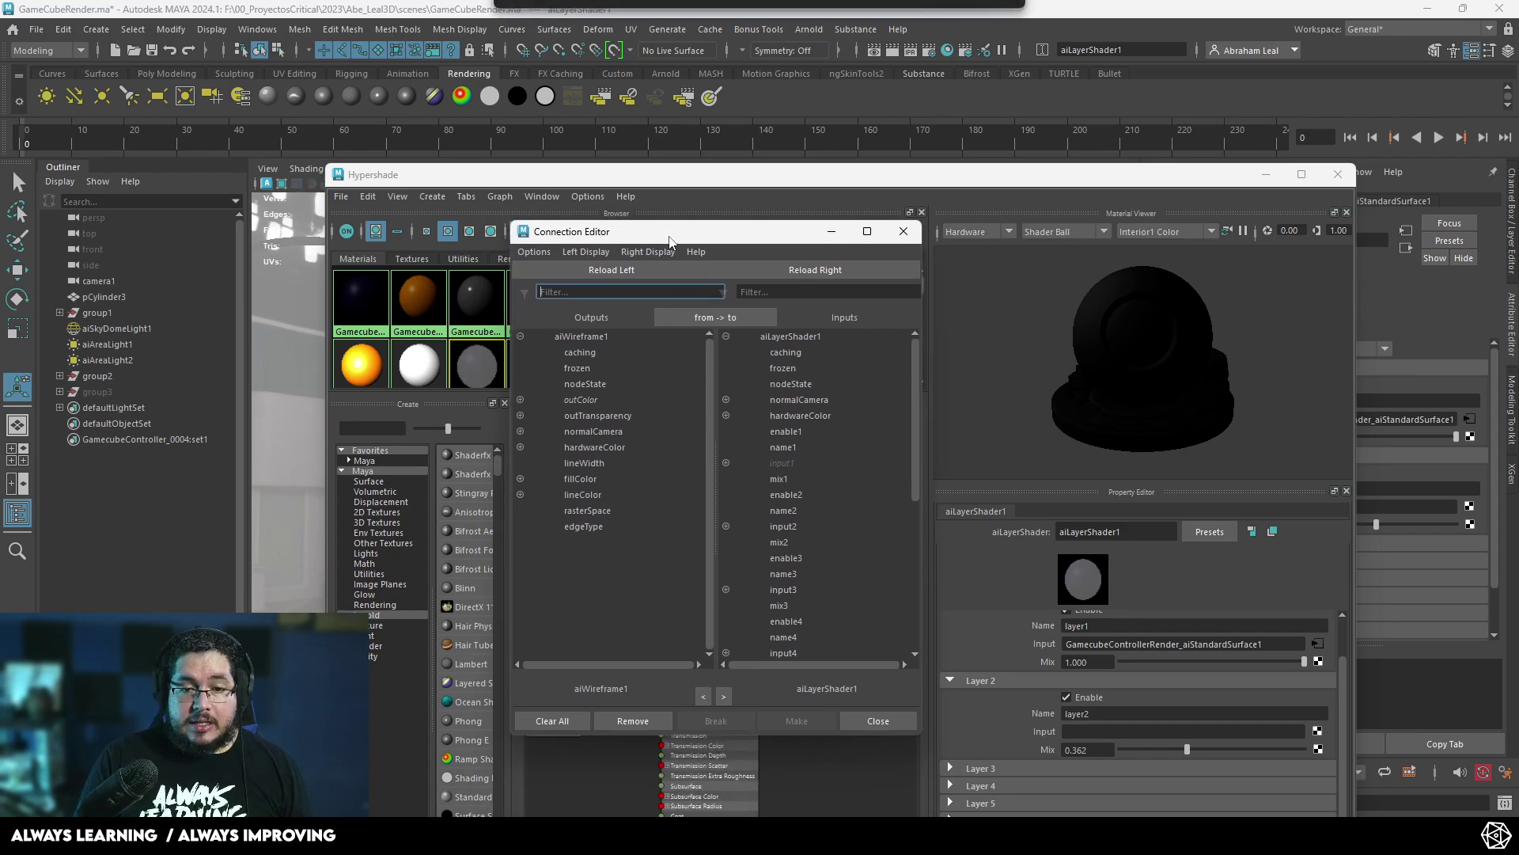
pyautogui.click(520, 399)
pyautogui.click(605, 416)
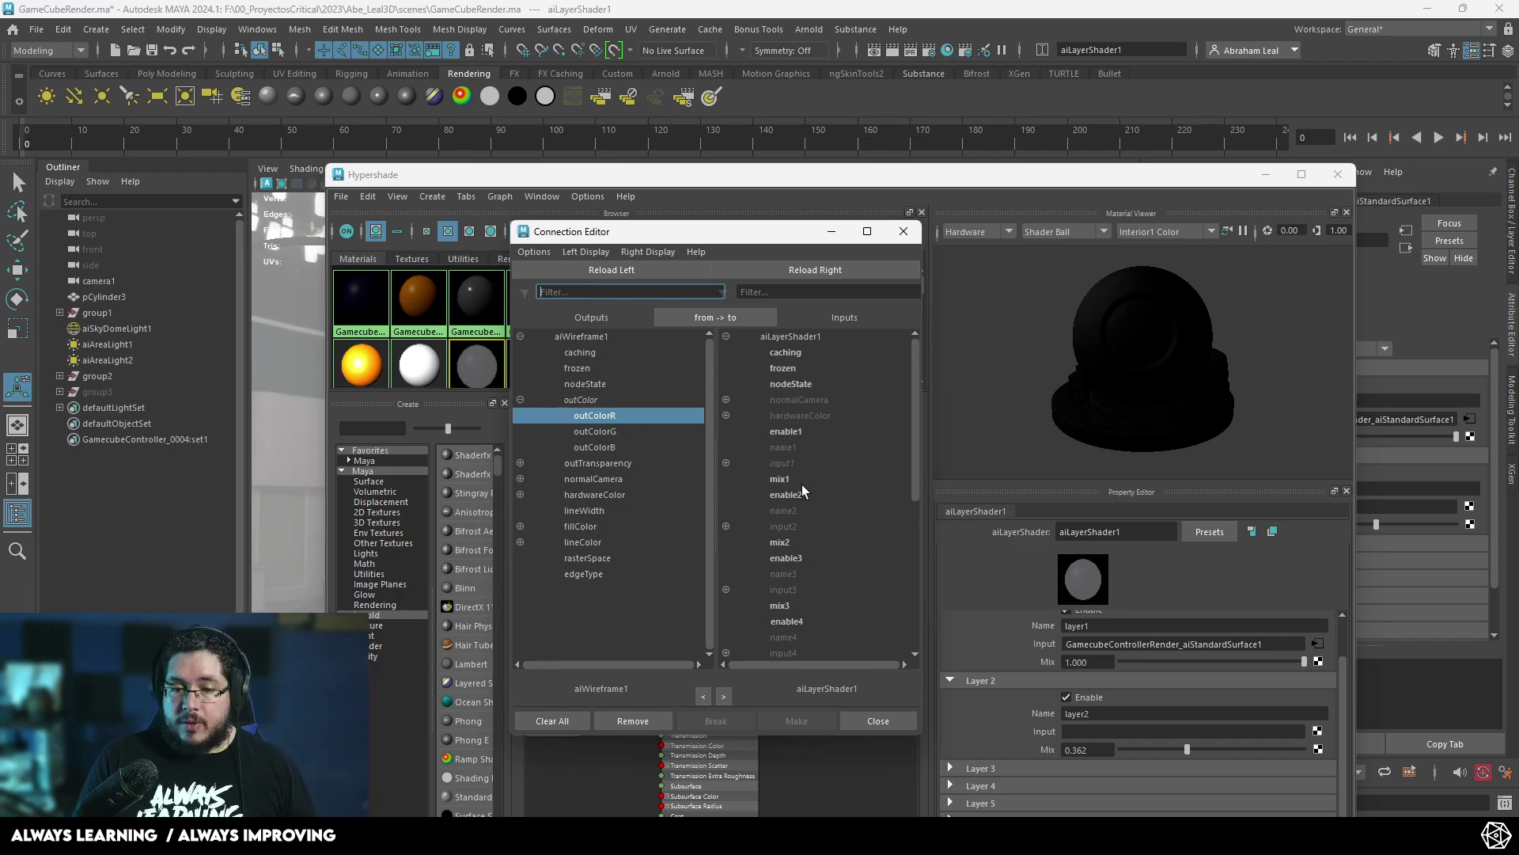
pyautogui.click(790, 542)
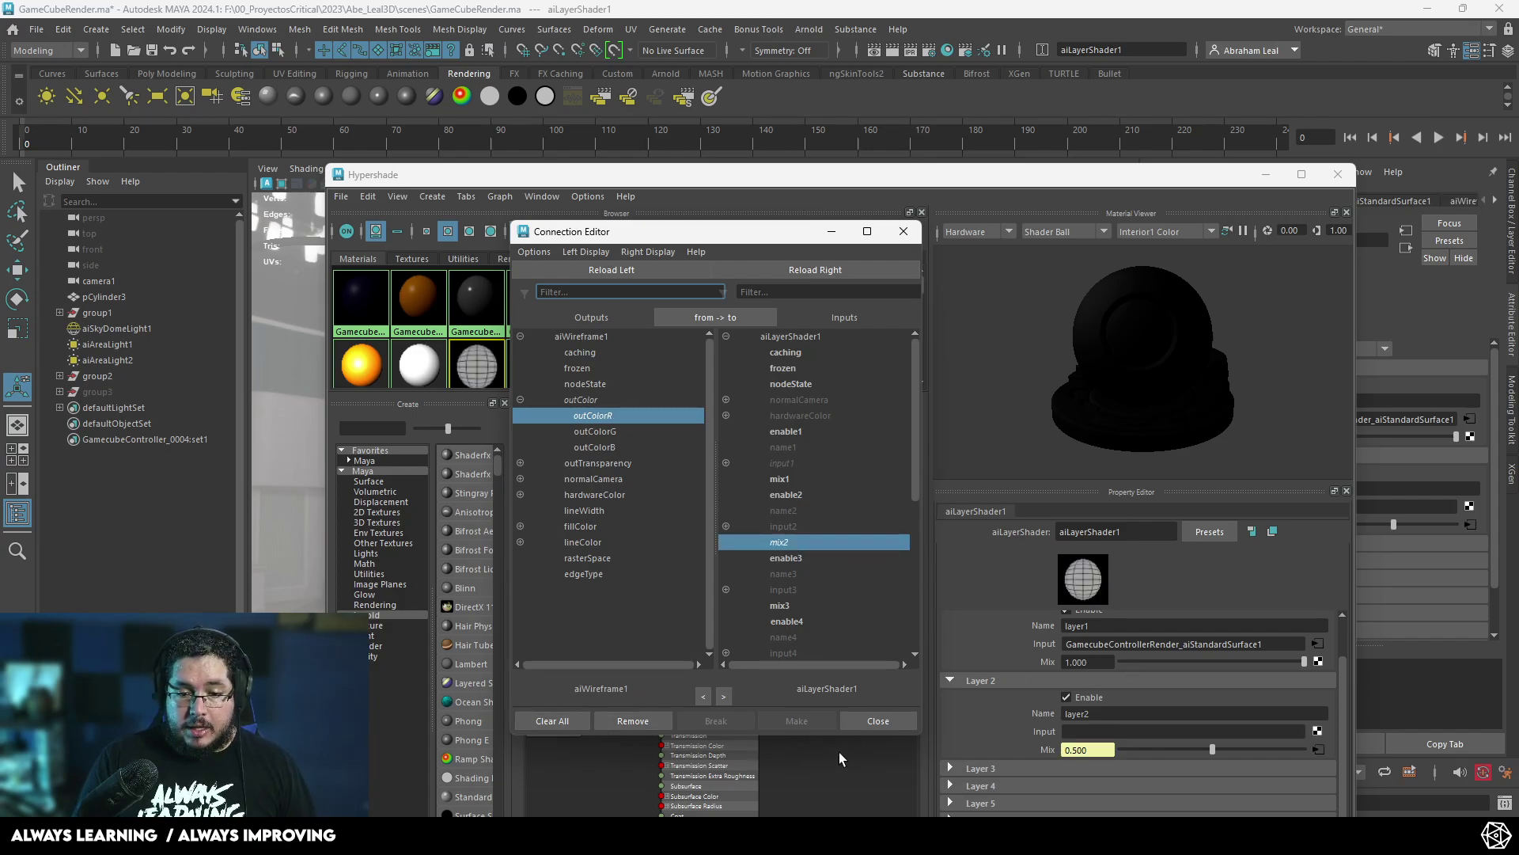
pyautogui.click(869, 721)
# - Create a new aiStandardSurface material in the shader graph near aiLayerShader1
pyautogui.scroll(-3, 818, 715)
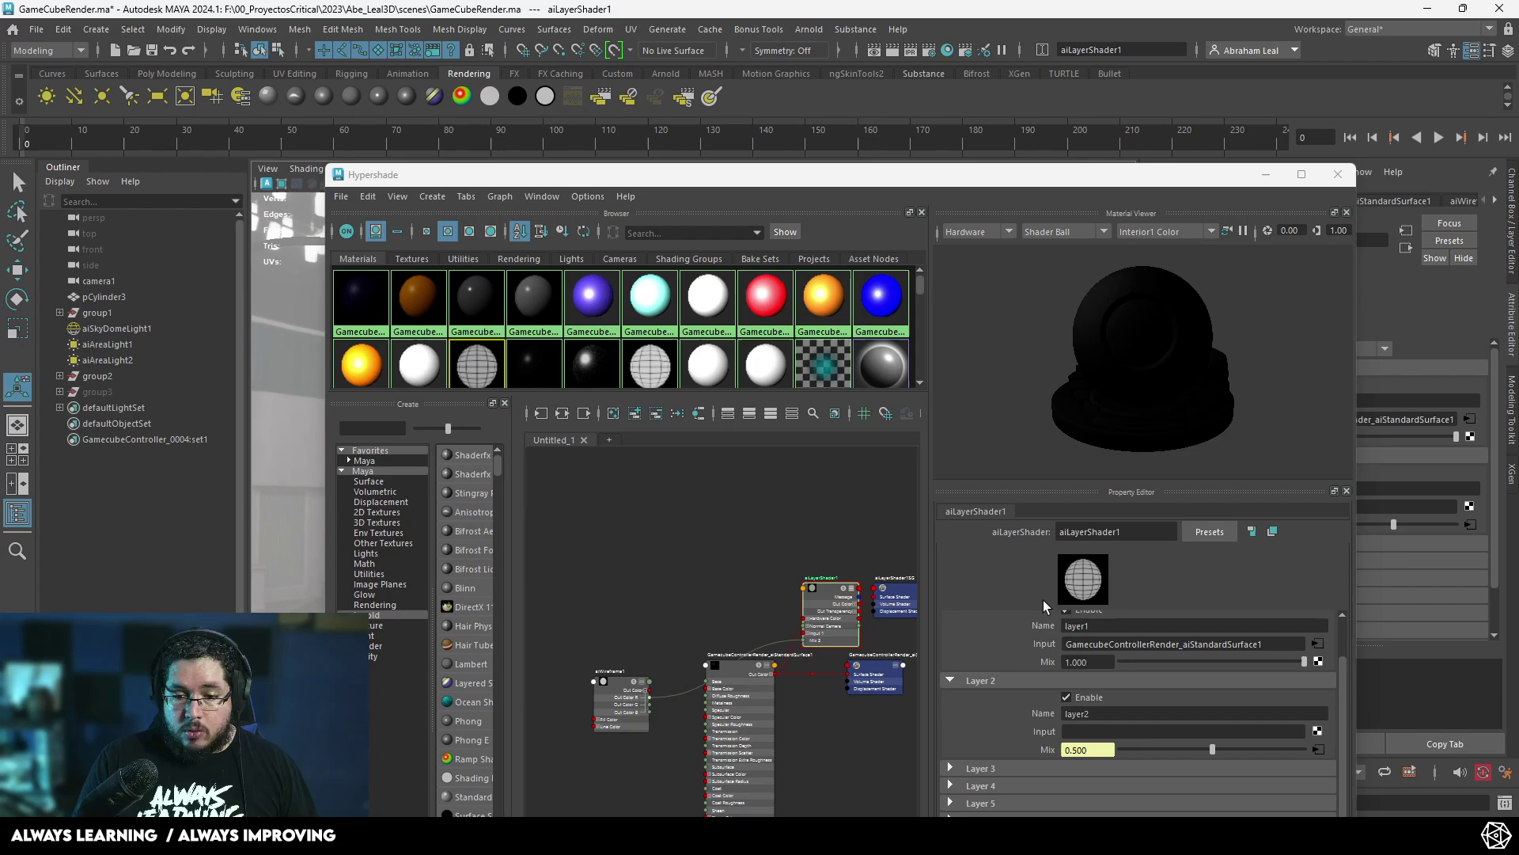
pyautogui.click(589, 695)
pyautogui.scroll(4, 789, 617)
pyautogui.keyDown('alt'); pyautogui.moveTo(790, 617); pyautogui.dragTo(745, 581, button='middle'); pyautogui.keyUp('alt')
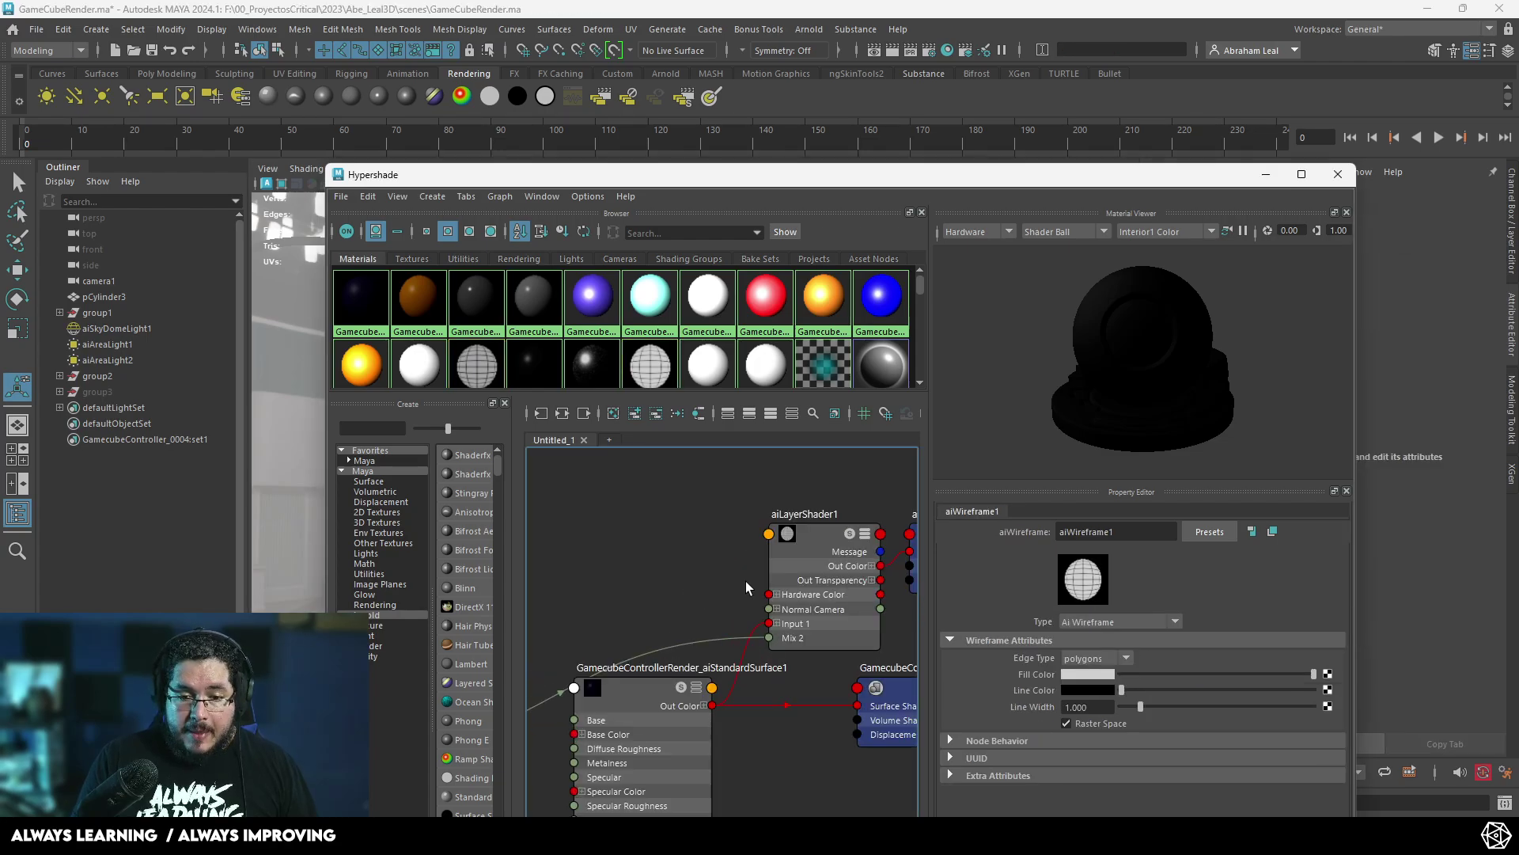
pyautogui.moveTo(791, 532); pyautogui.dragTo(734, 527)
pyautogui.scroll(-2, 605, 481)
pyautogui.keyDown('alt'); pyautogui.moveTo(605, 482); pyautogui.dragTo(654, 535, button='middle'); pyautogui.keyUp('alt')
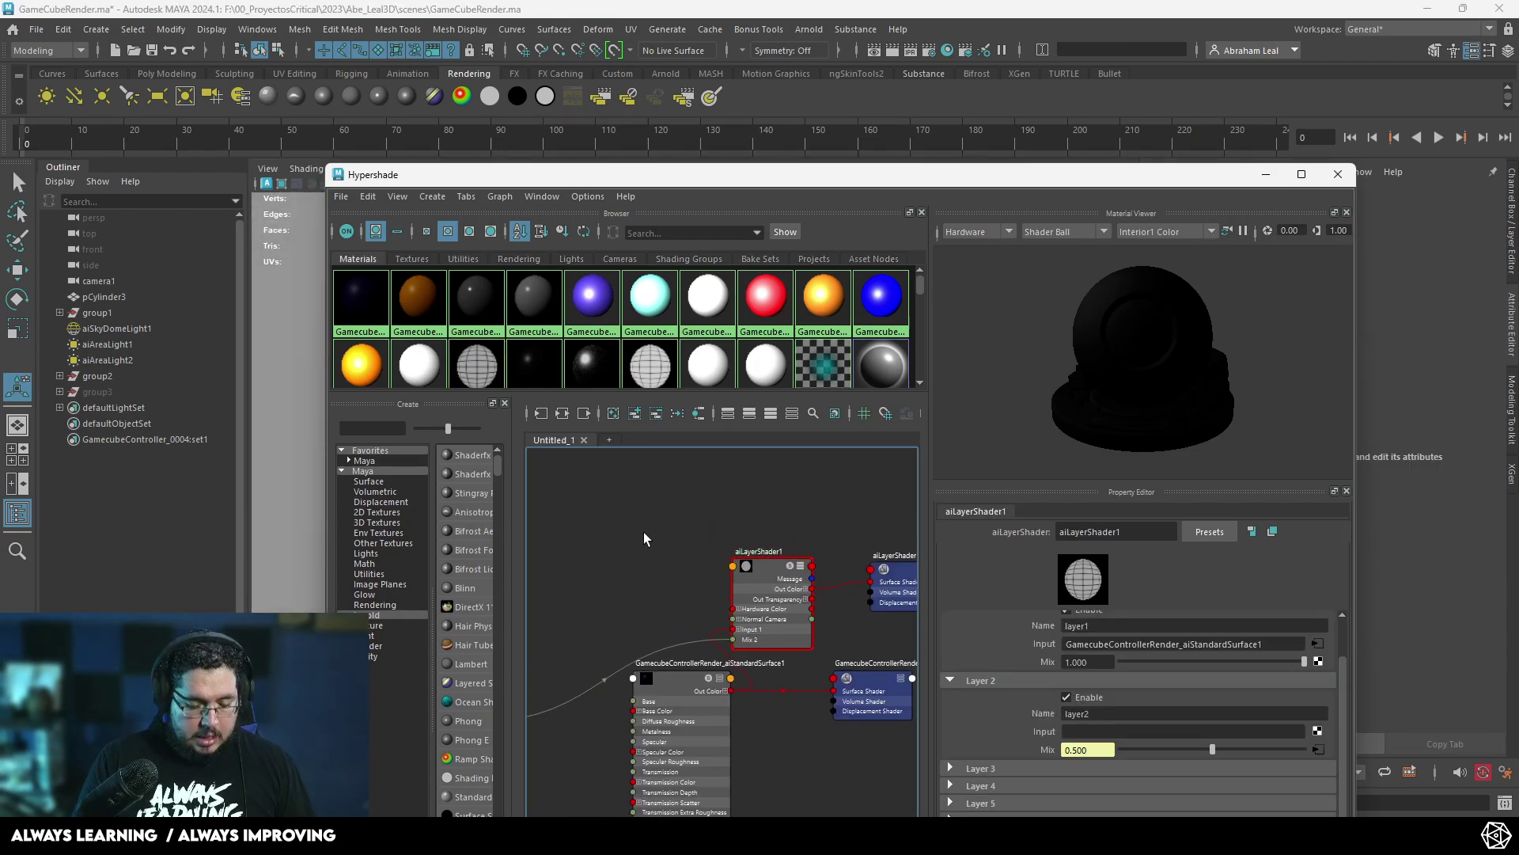
pyautogui.press('Tab')
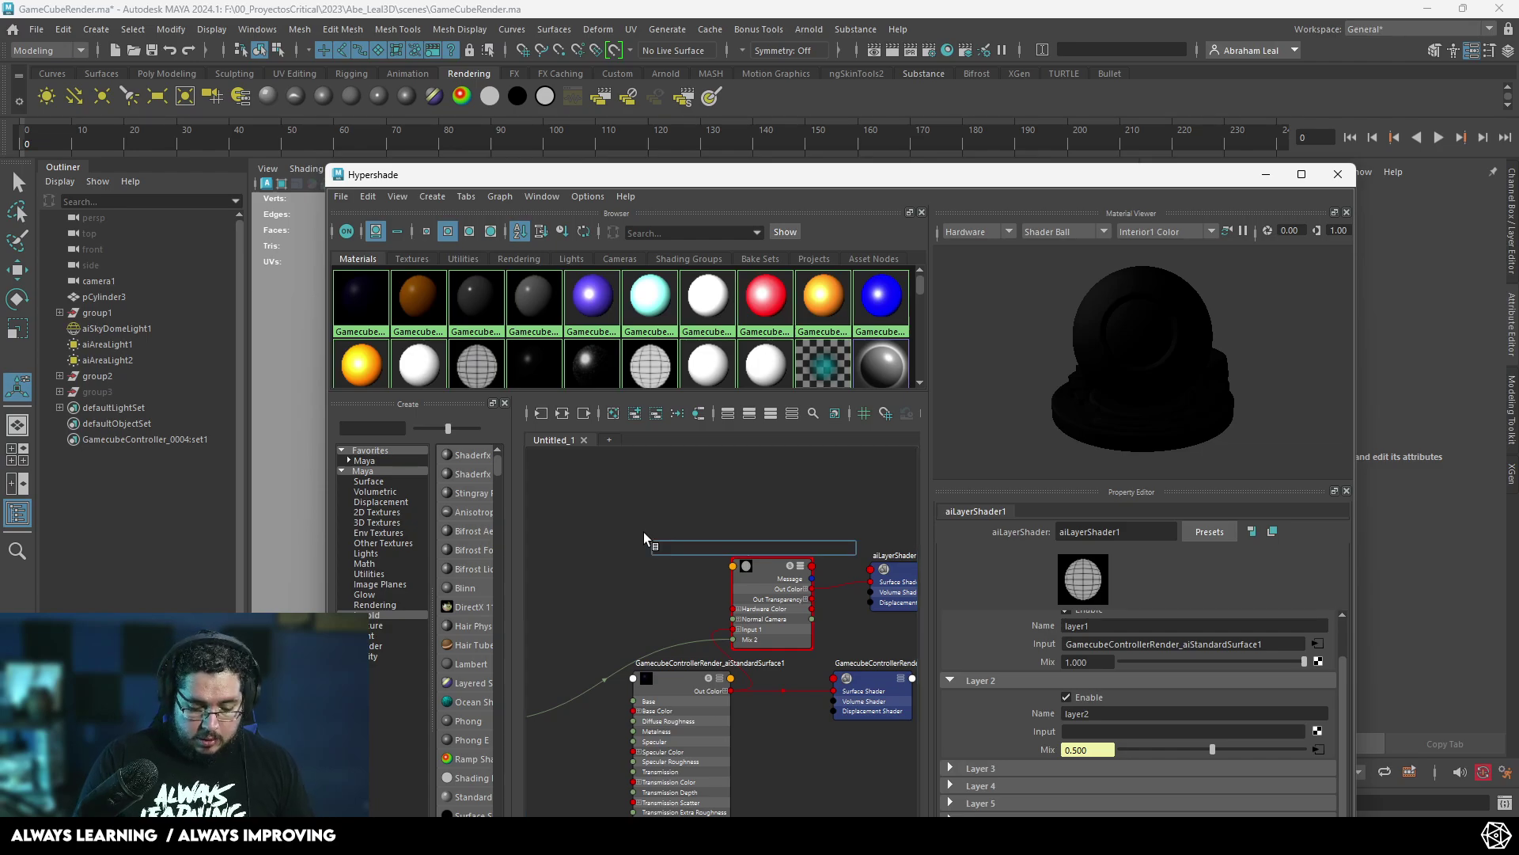
pyautogui.write('aist')
pyautogui.press('Down')
pyautogui.press('Down')
pyautogui.press('Return')
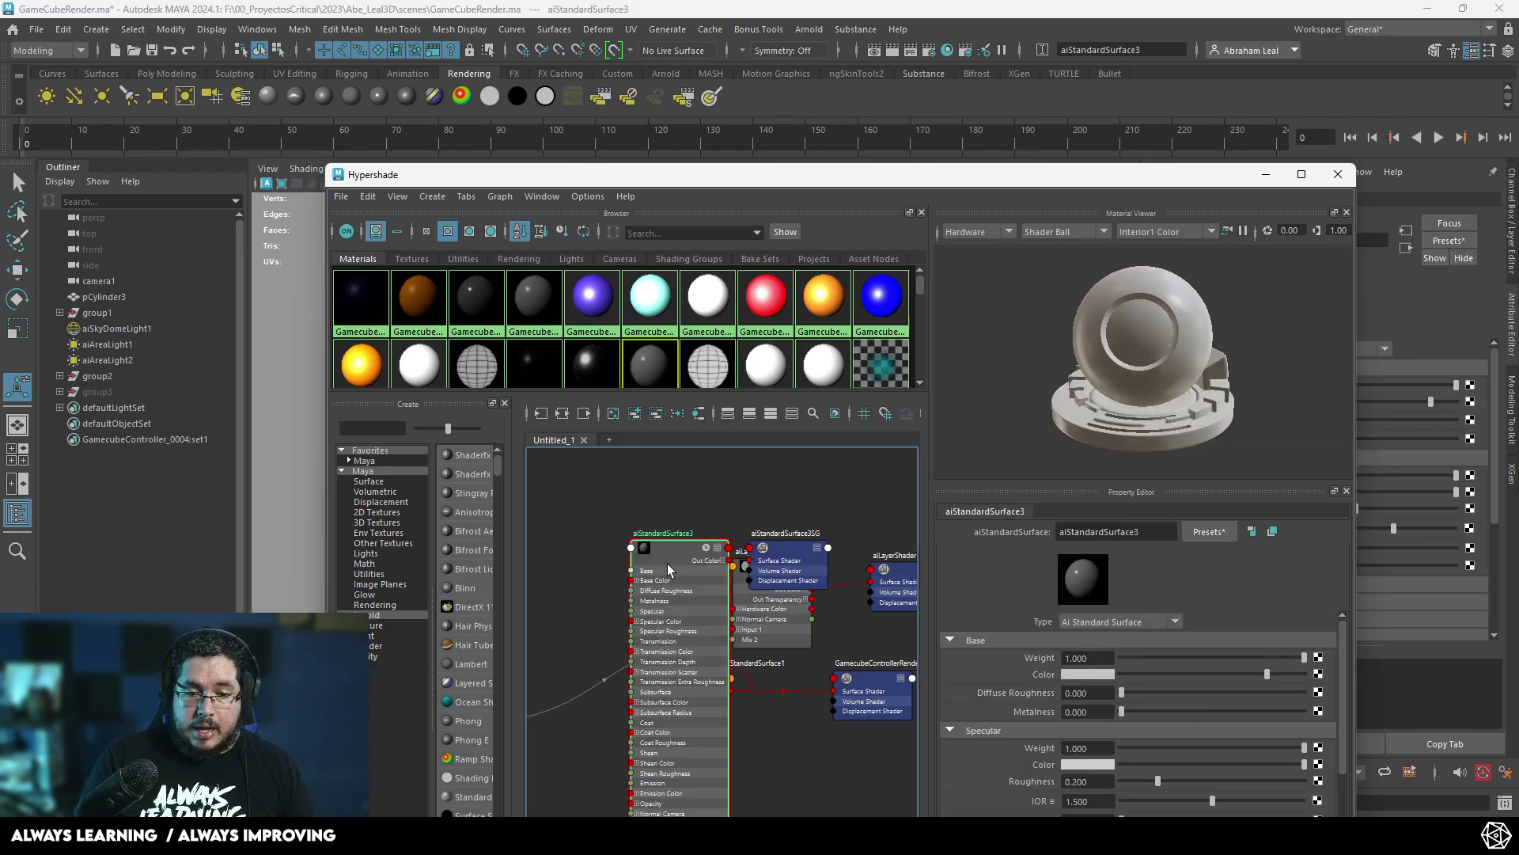
# - Move the new standard surface material and its shading group clear of the other nodes in the graph
pyautogui.scroll(-3, 603, 510)
pyautogui.moveTo(669, 563); pyautogui.dragTo(601, 477)
pyautogui.scroll(-3, 619, 515)
pyautogui.moveTo(698, 536); pyautogui.dragTo(710, 481)
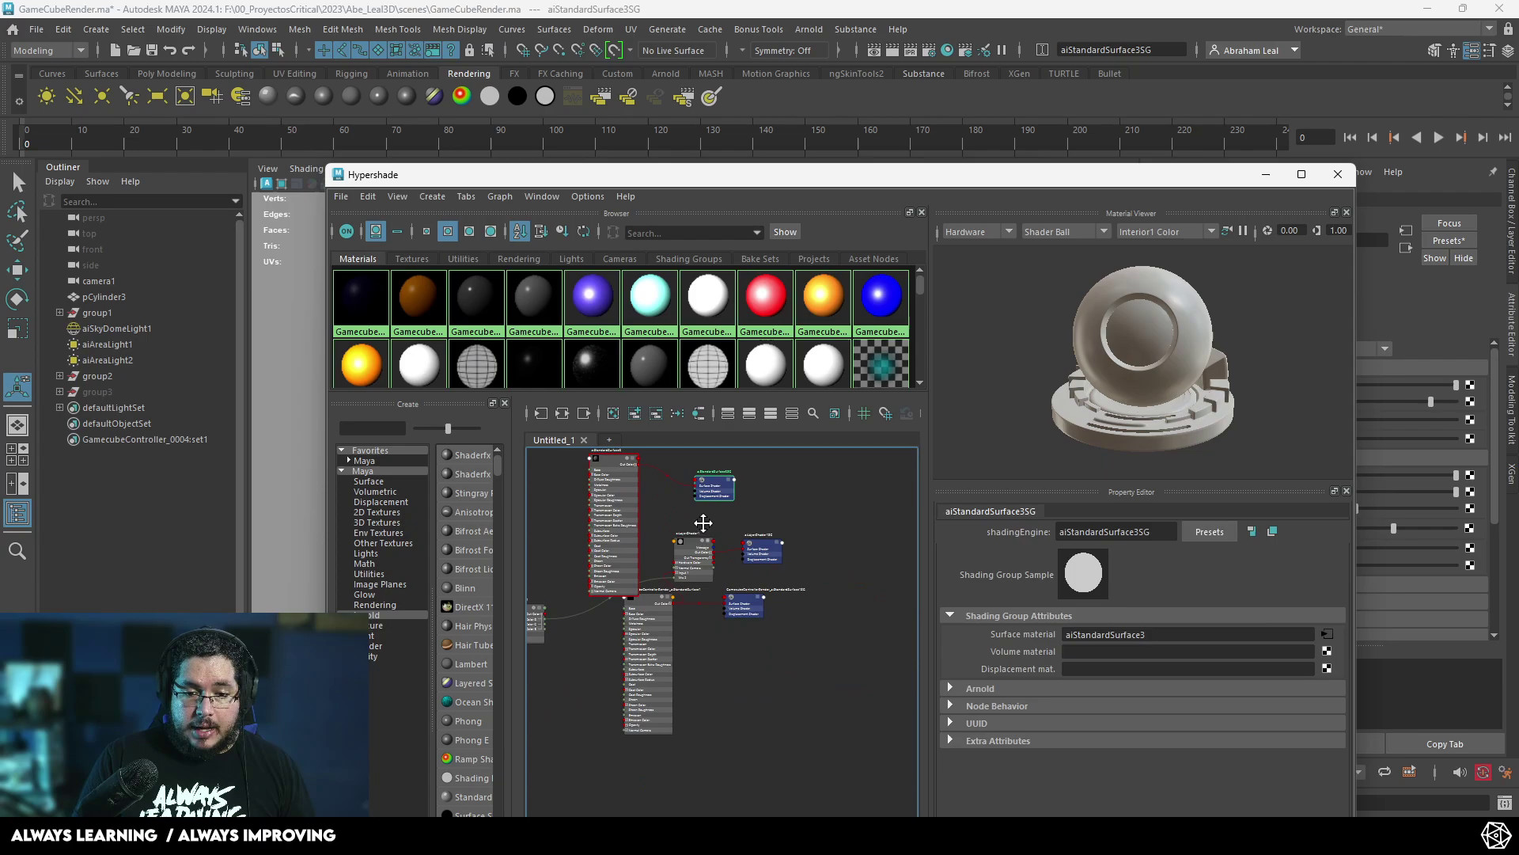
pyautogui.keyDown('alt'); pyautogui.moveTo(703, 522); pyautogui.dragTo(689, 570, button='middle'); pyautogui.keyUp('alt')
pyautogui.scroll(3, 599, 544)
# - Set the new material's base colour to white and its specular roughness to 0.699
pyautogui.click(594, 544)
pyautogui.moveTo(1264, 674); pyautogui.dragTo(1305, 673)
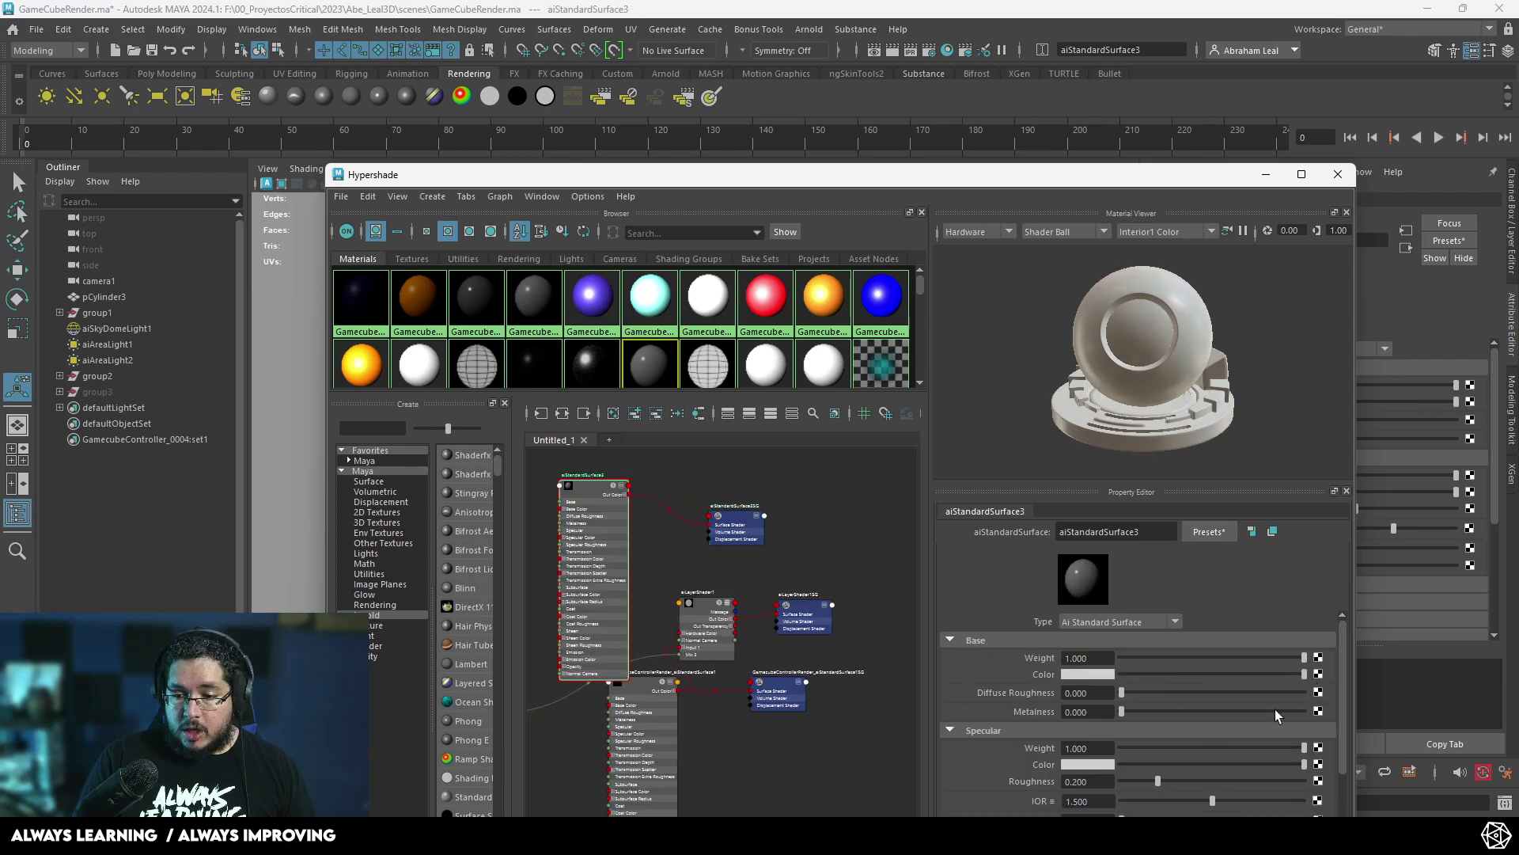
pyautogui.moveTo(1158, 781); pyautogui.dragTo(1247, 781)
# - Connect aiStandardSurface3 to the layer 2 input of aiLayerShader1
pyautogui.scroll(2, 756, 648)
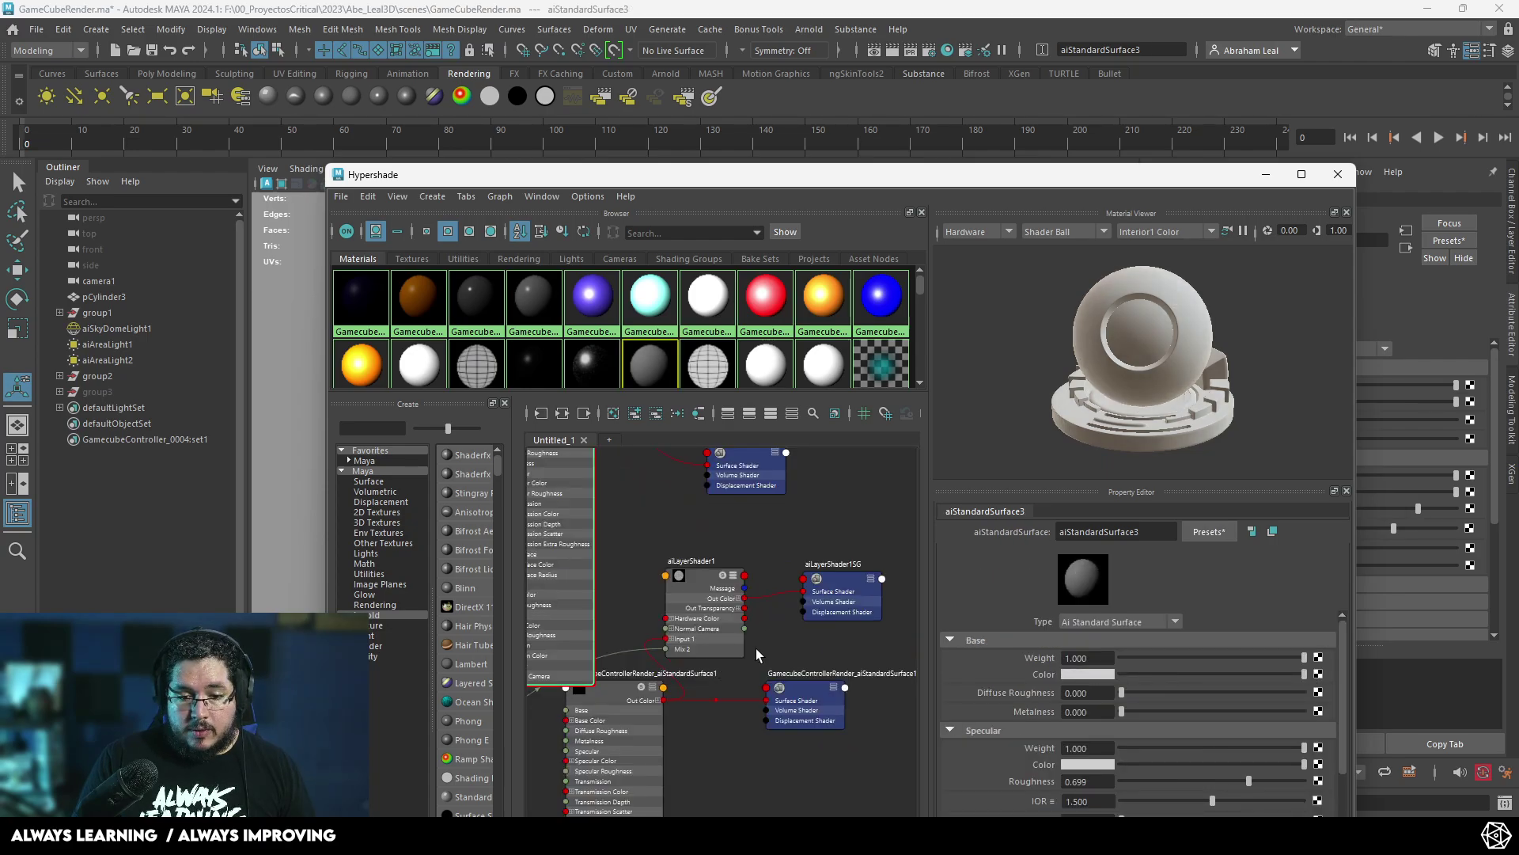
pyautogui.click(698, 591)
pyautogui.moveTo(1052, 728); pyautogui.dragTo(1038, 728, button='middle')
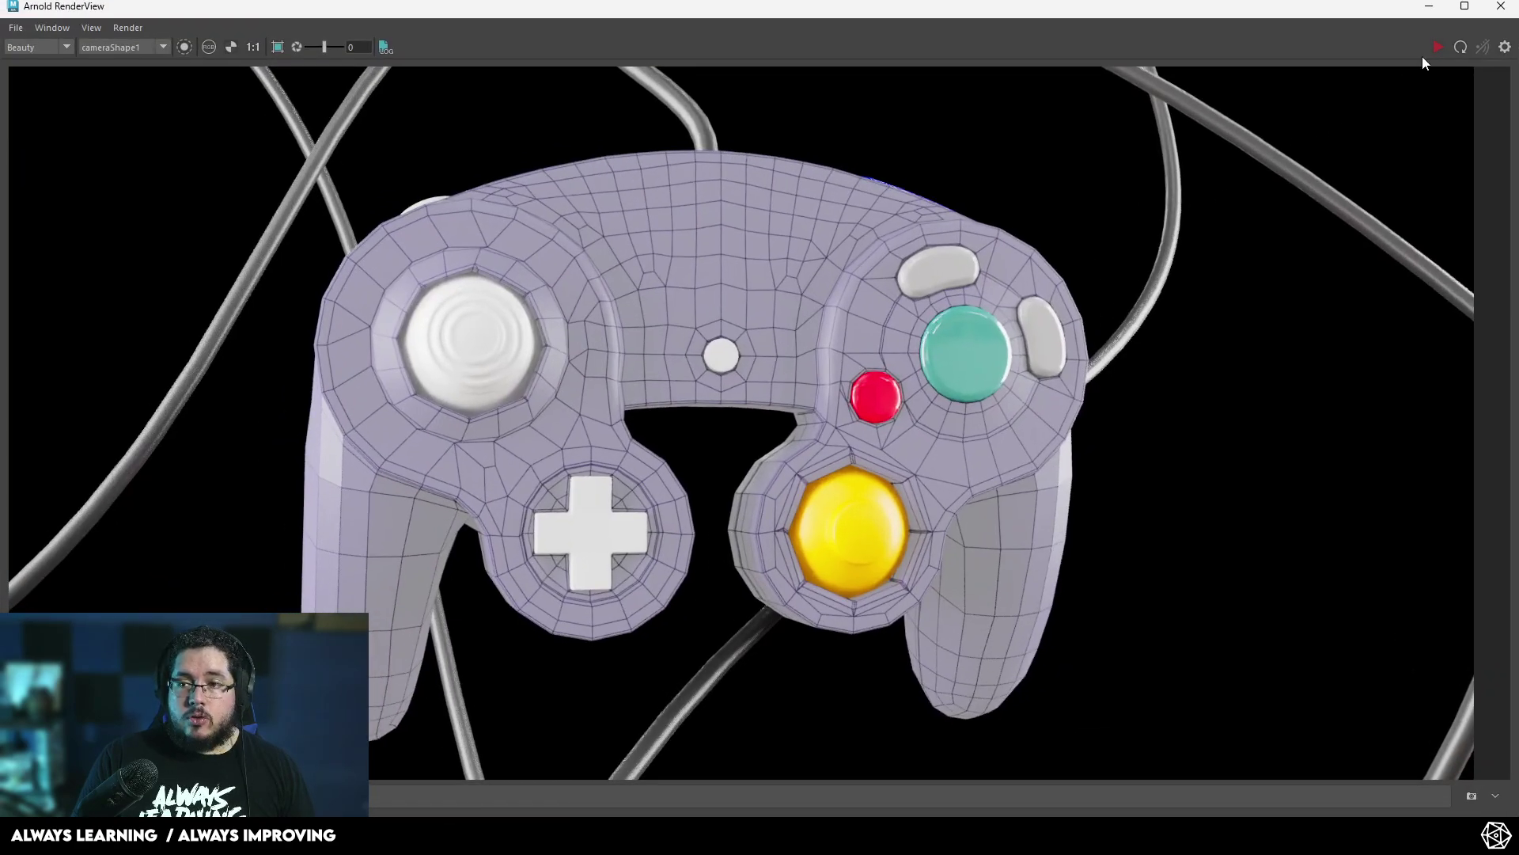
# - Start a test render of the reworked layer shader and stop it
pyautogui.click(1437, 47)
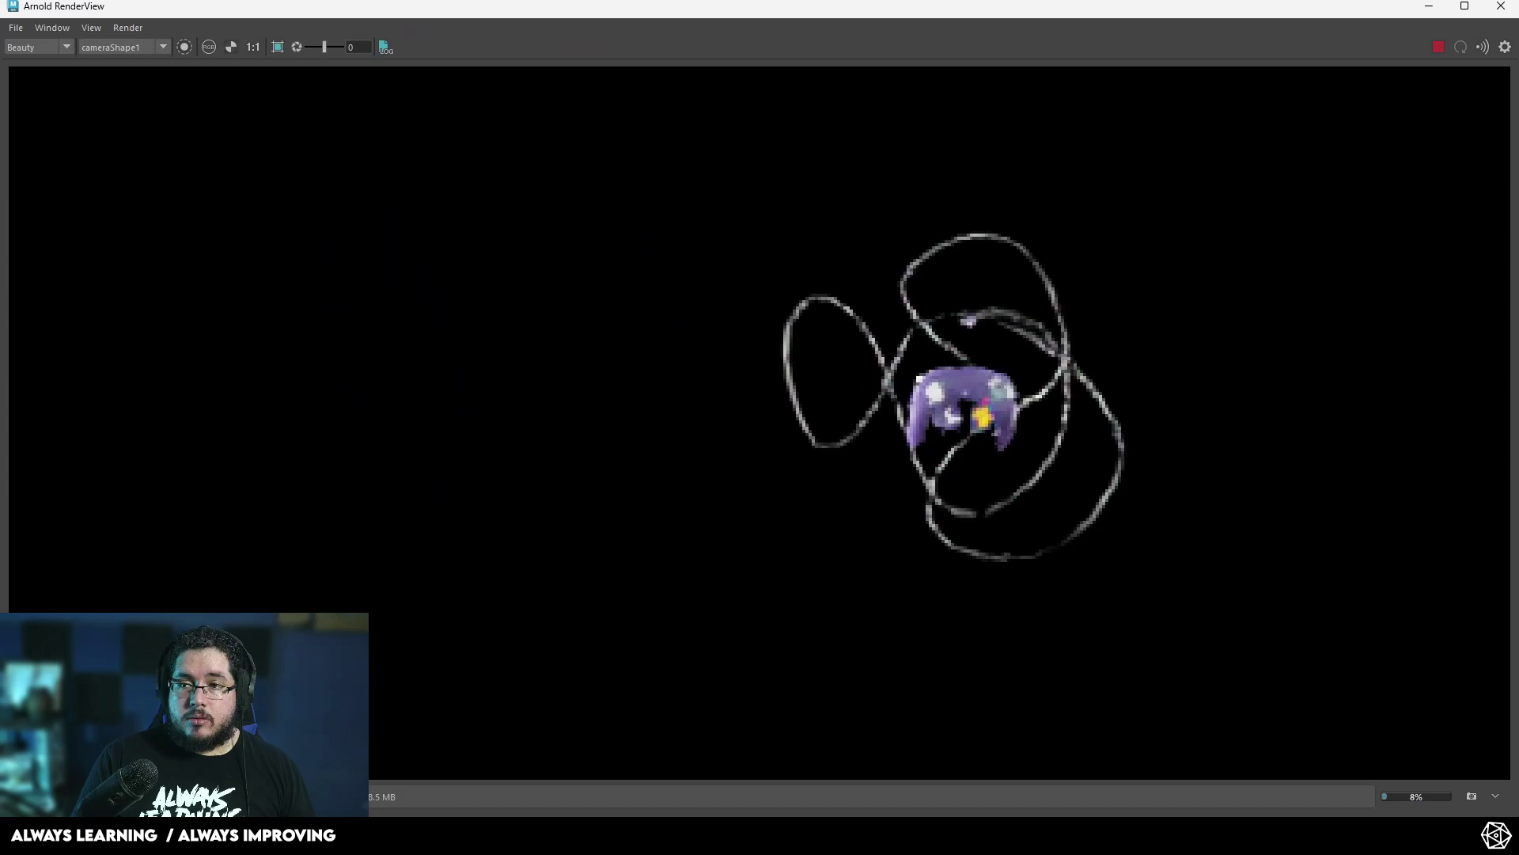
pyautogui.click(1436, 47)
pyautogui.click(1429, 7)
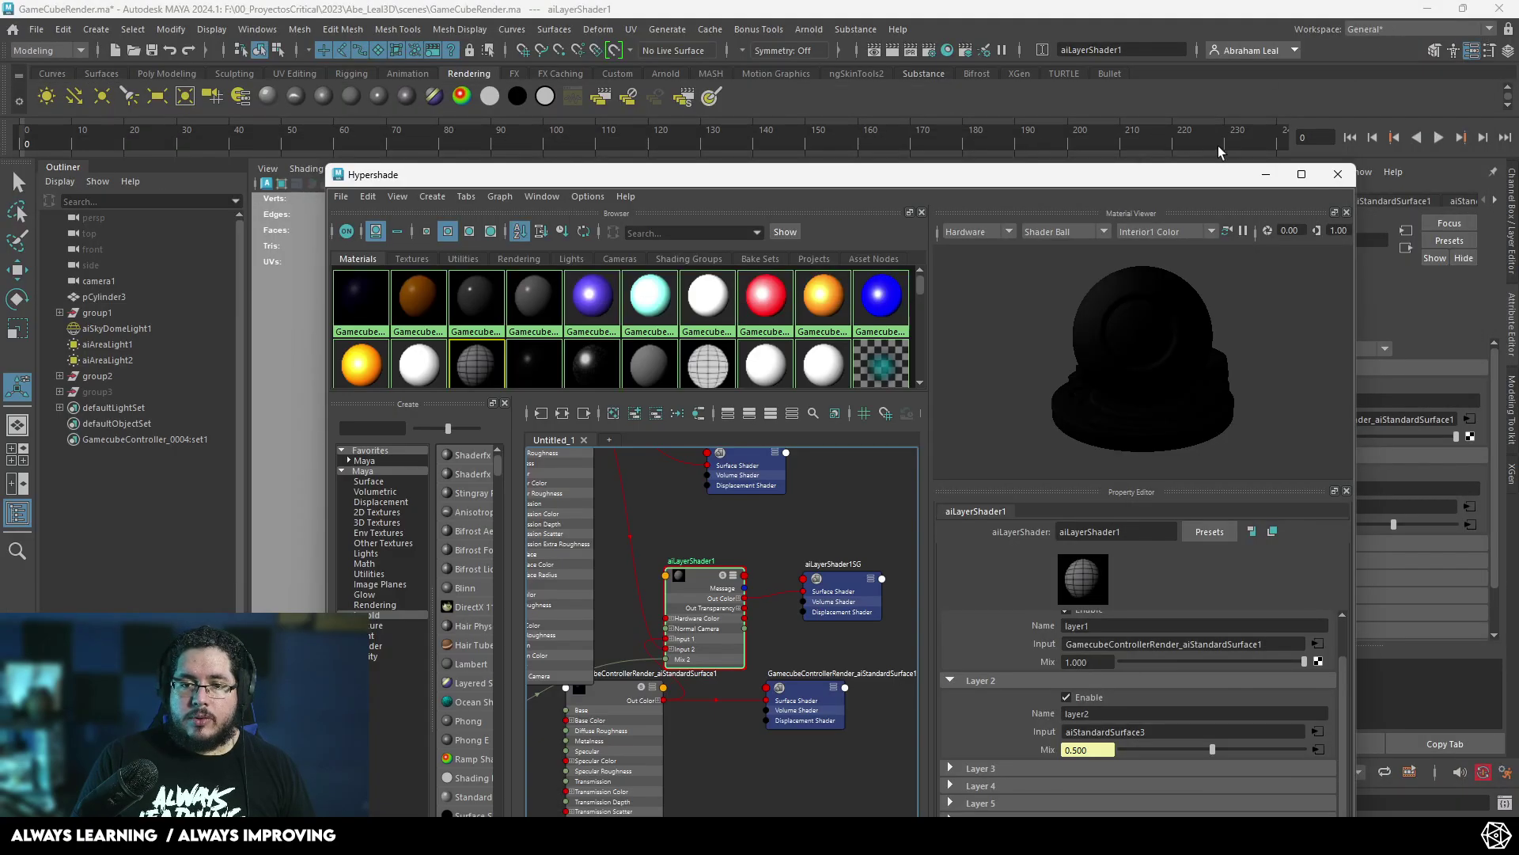
# - Frame the controller's body in the camera view, render it and inspect the wireframe up close
pyautogui.click(1265, 174)
pyautogui.click(1209, 206)
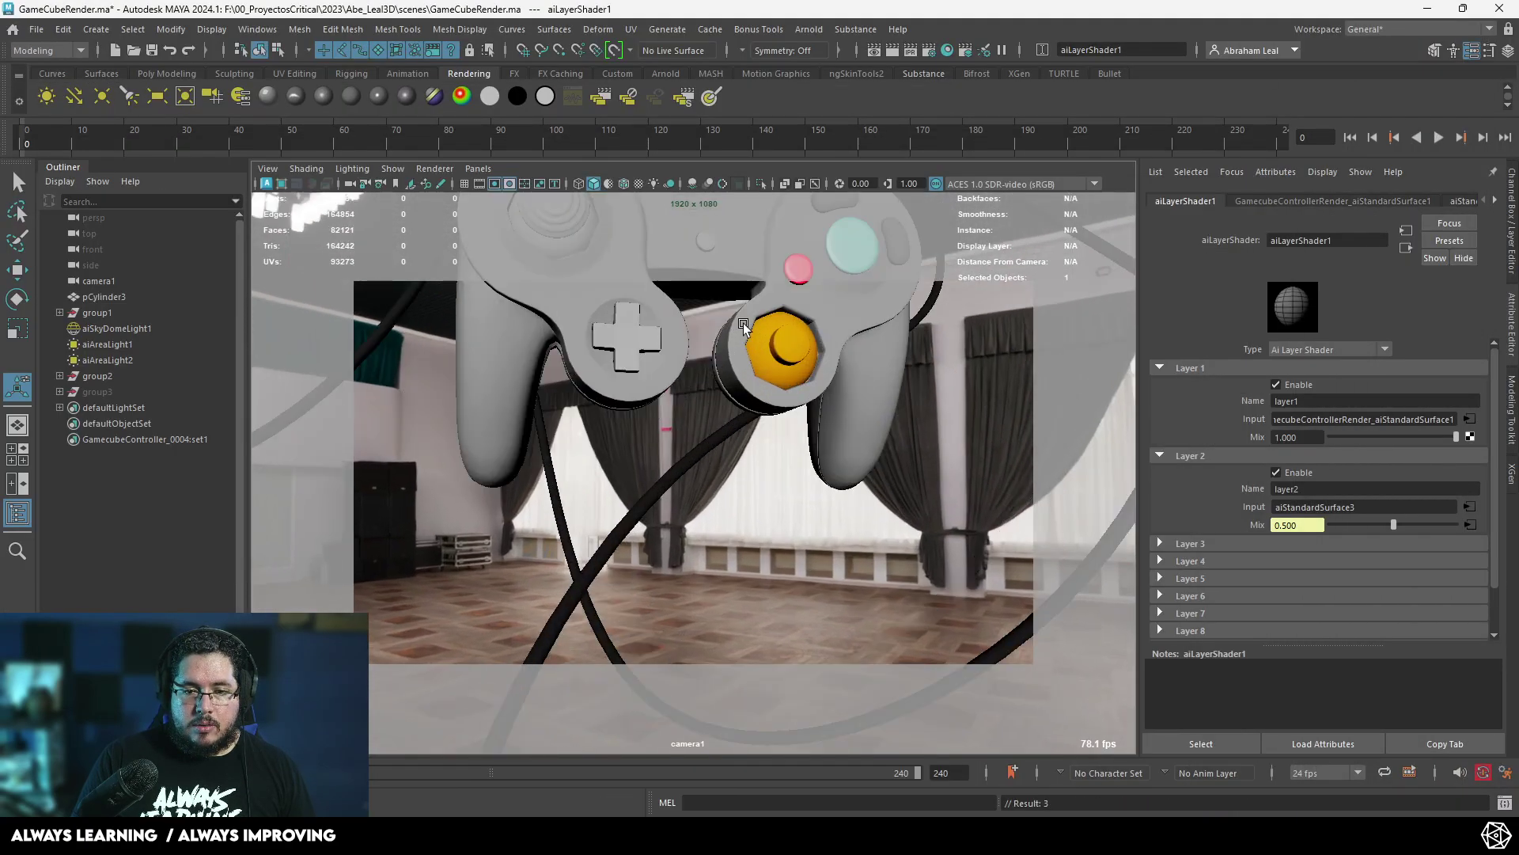
pyautogui.click(765, 297)
pyautogui.press('f')
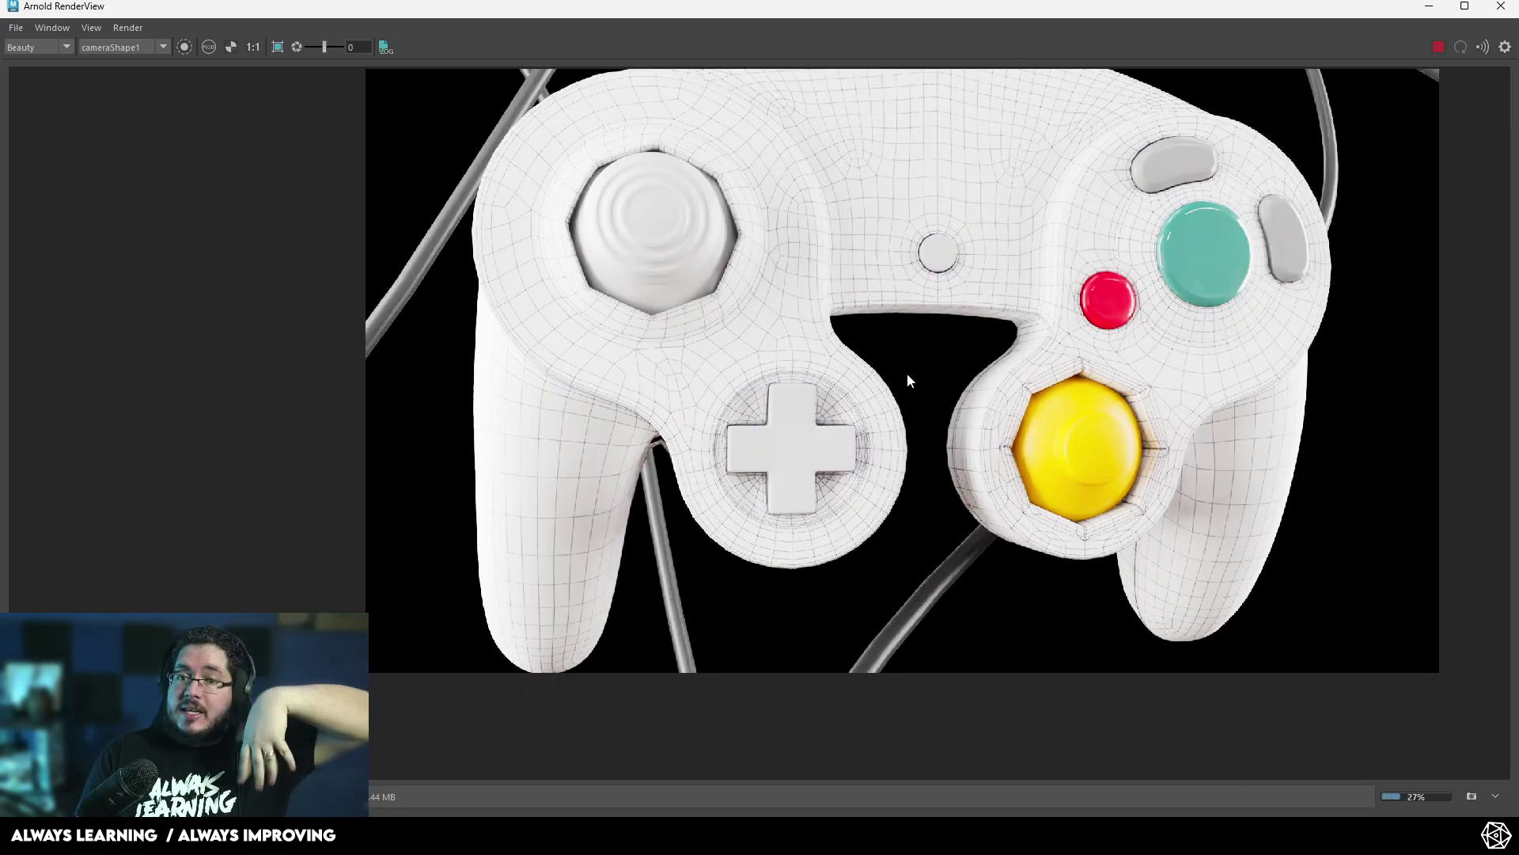
pyautogui.scroll(2, 907, 373)
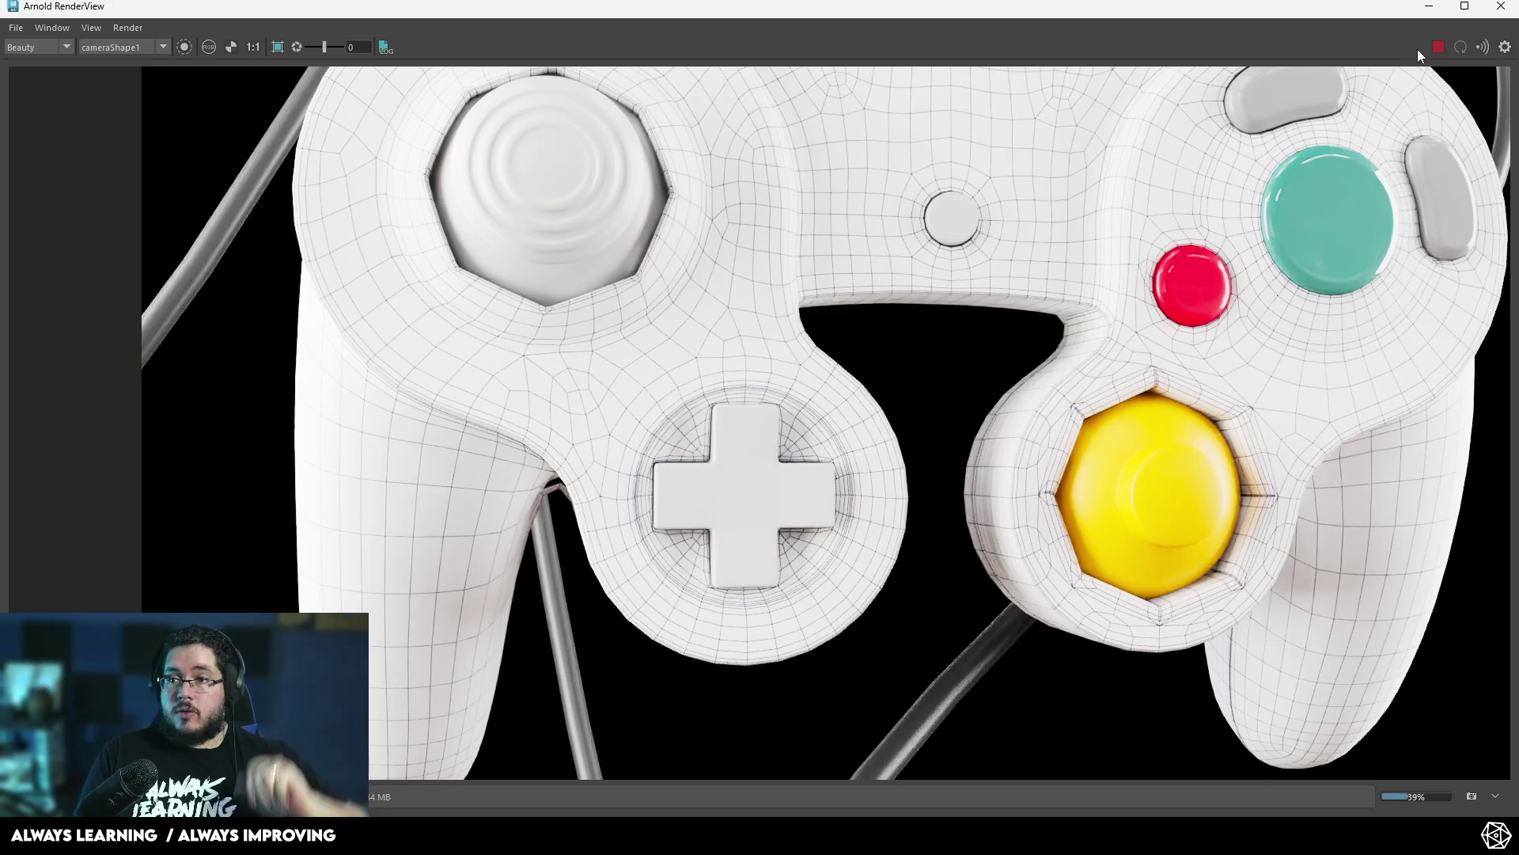
# - Invert the aiWireframe1 mask by setting its line colour to white and its fill colour to black
pyautogui.click(1429, 6)
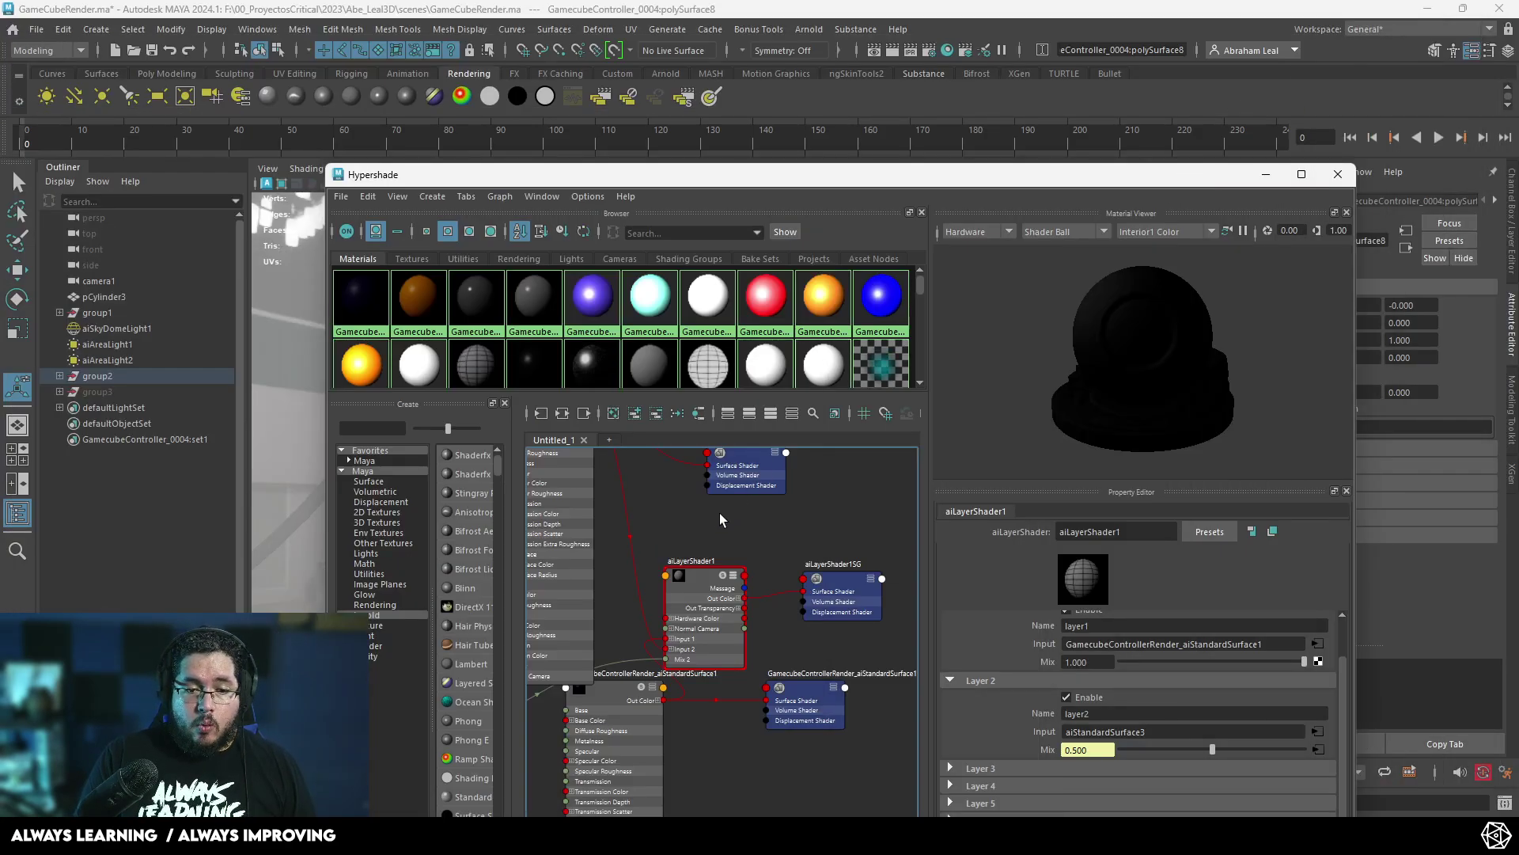
pyautogui.keyDown('alt'); pyautogui.moveTo(719, 512); pyautogui.dragTo(907, 462, button='middle'); pyautogui.keyUp('alt')
pyautogui.scroll(-1, 902, 465)
pyautogui.scroll(2, 718, 611)
pyautogui.click(603, 638)
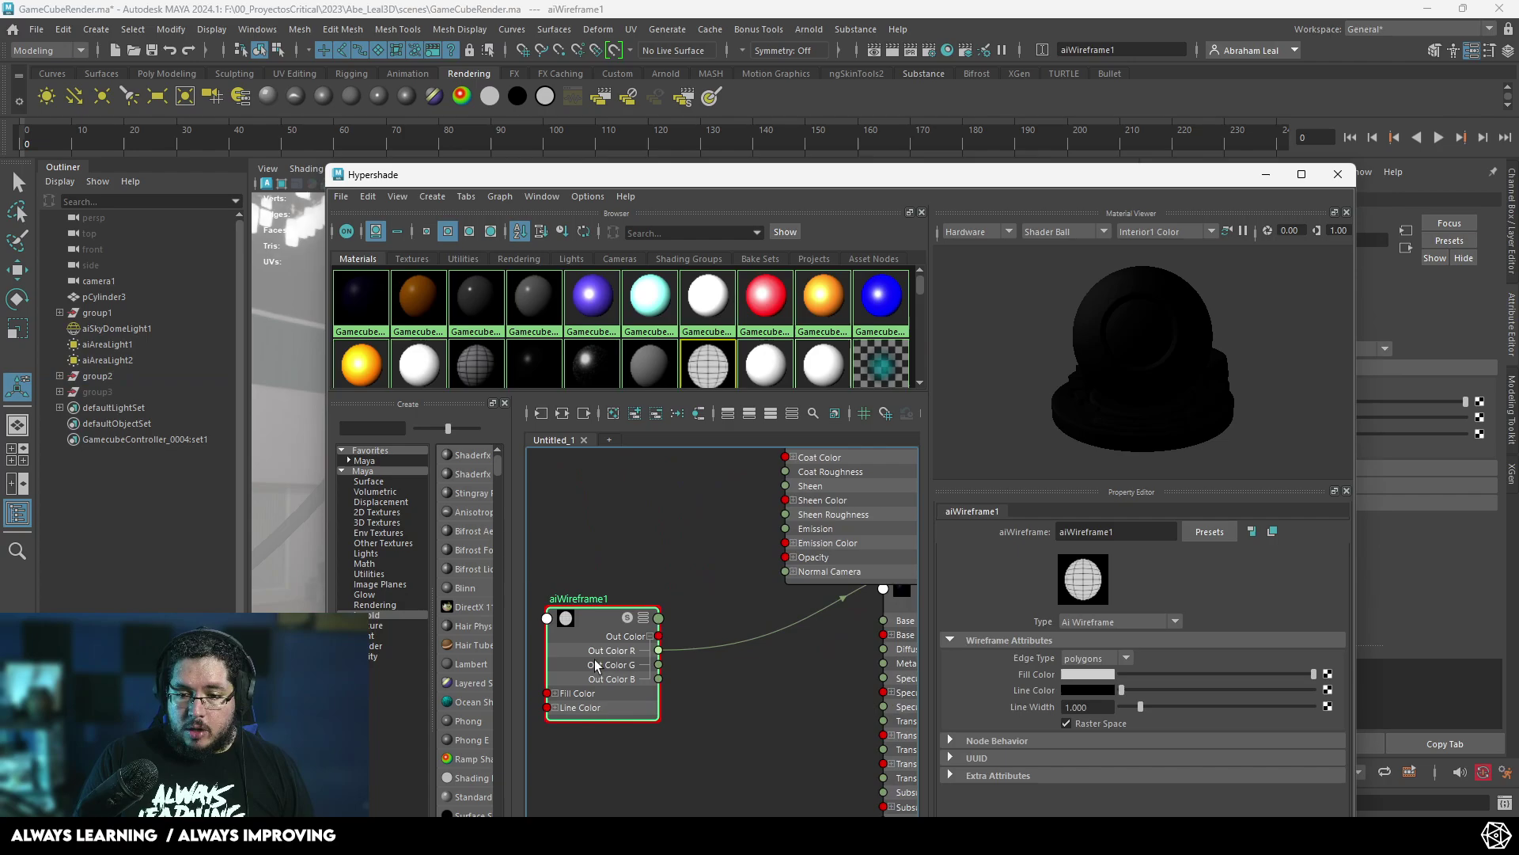
pyautogui.keyDown('alt'); pyautogui.moveTo(645, 559); pyautogui.dragTo(722, 533, button='middle'); pyautogui.keyUp('alt')
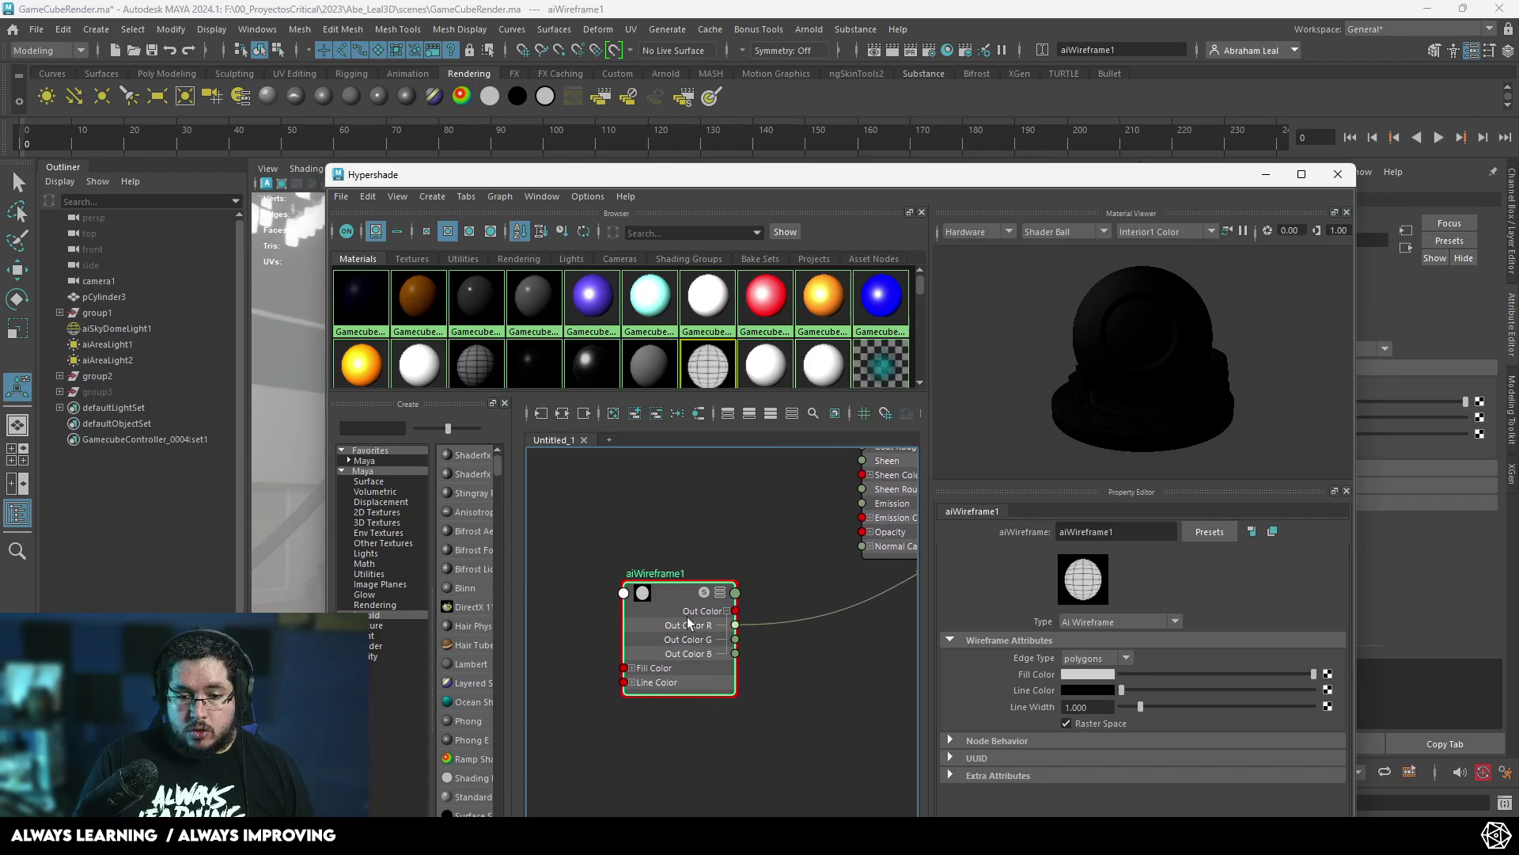
pyautogui.moveTo(689, 623); pyautogui.dragTo(636, 617)
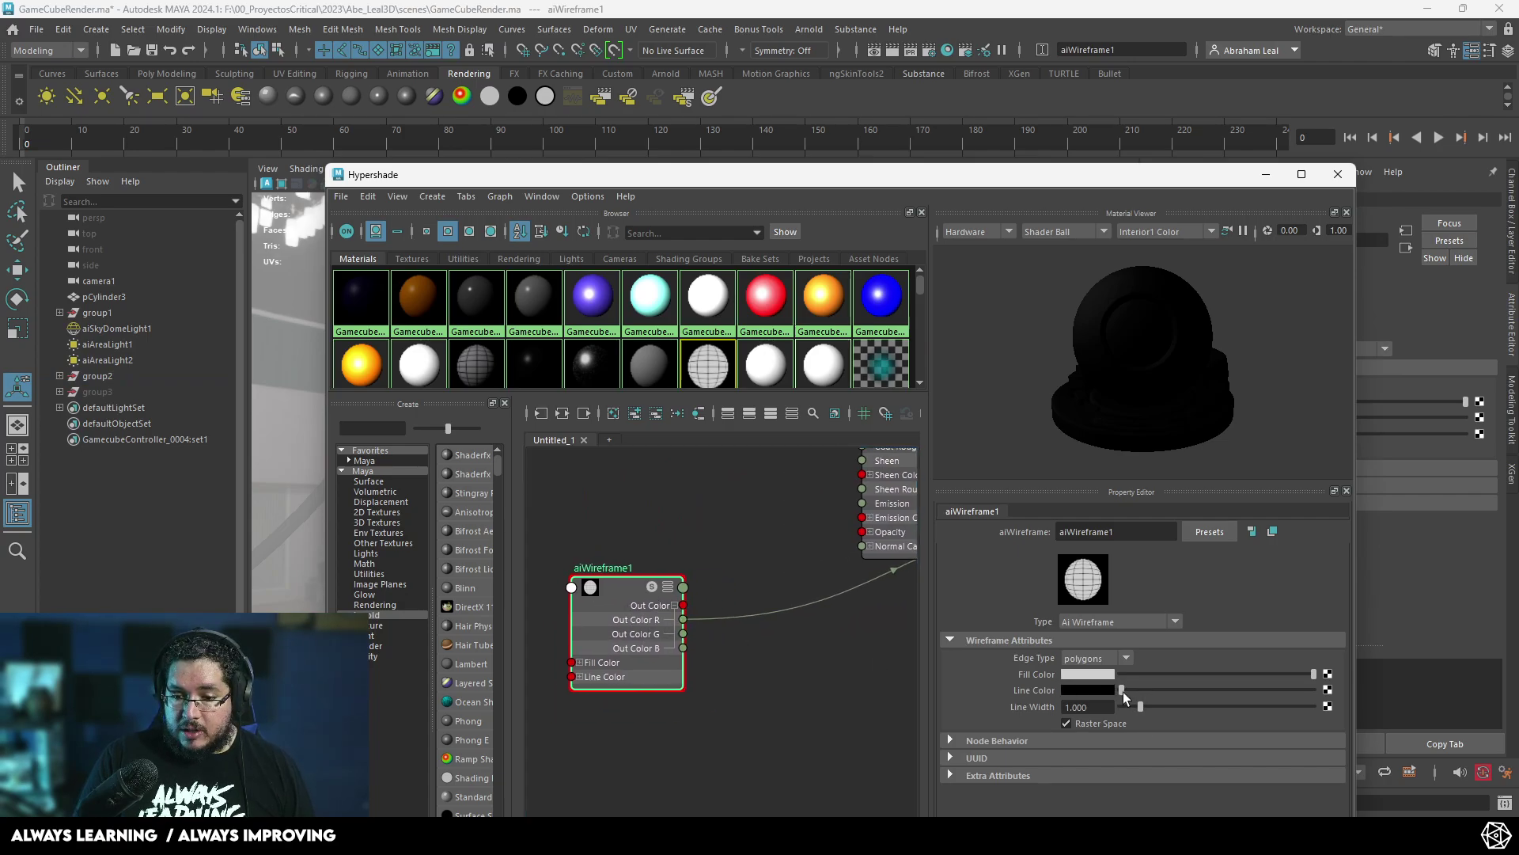
pyautogui.moveTo(1125, 697)
pyautogui.mouseDown()
pyautogui.moveTo(1315, 690)
pyautogui.moveTo(1226, 672)
pyautogui.moveTo(1098, 686)
pyautogui.mouseUp()
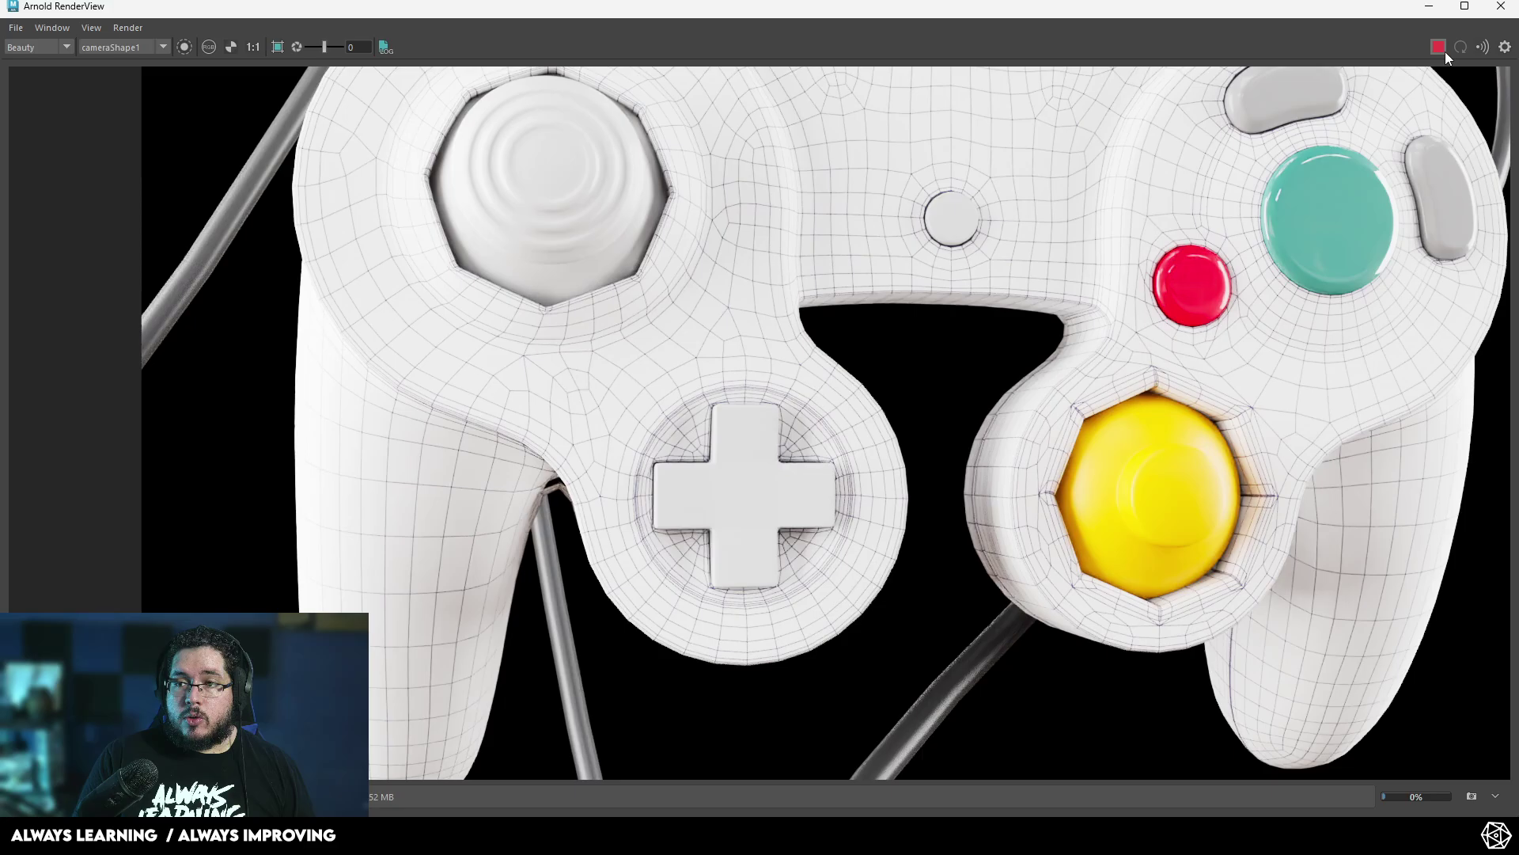
# - Render the controller with the inverted wireframe mask and inspect the lines over the body material
pyautogui.click(1438, 46)
pyautogui.scroll(-3, 955, 203)
pyautogui.moveTo(992, 278); pyautogui.dragTo(962, 369, button='middle')
pyautogui.scroll(1, 966, 358)
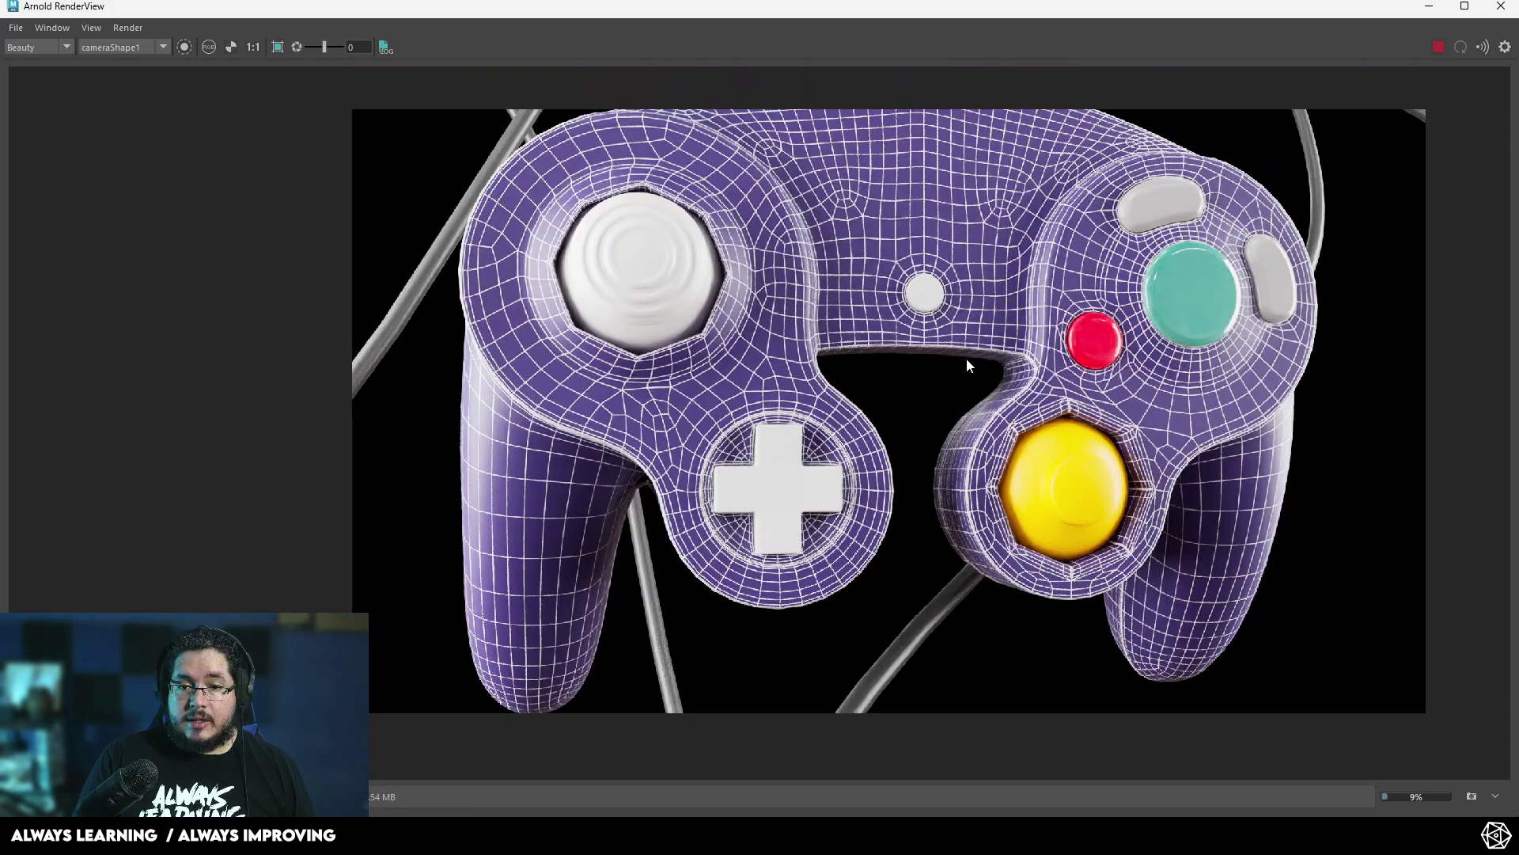
pyautogui.scroll(-1, 966, 358)
pyautogui.scroll(1, 966, 358)
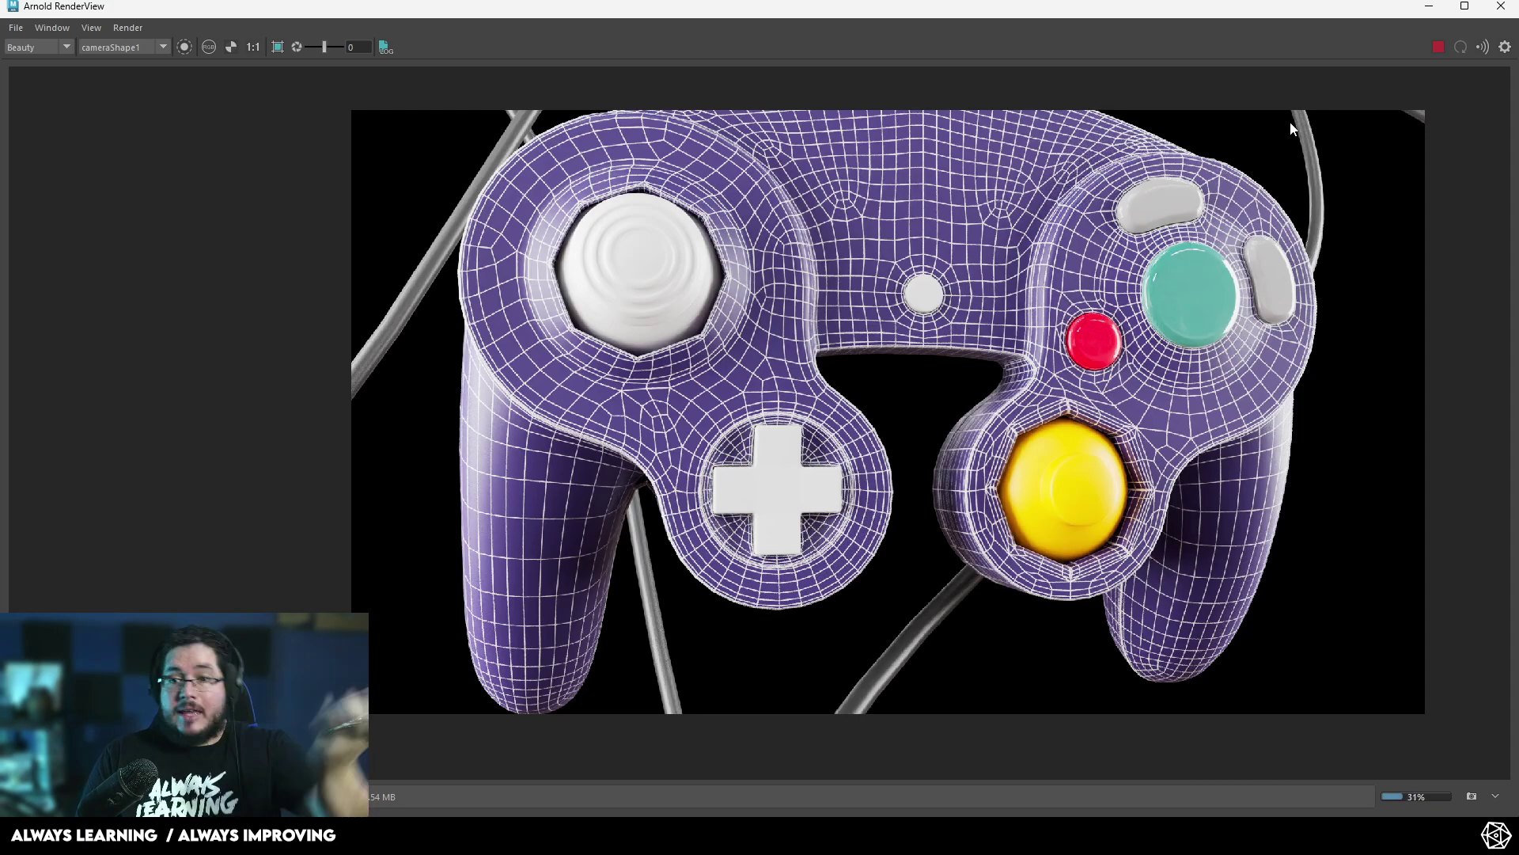
# - Stop the render and make the line material aiStandardSurface3 fully metallic with a metalness of 1.000
pyautogui.click(1438, 47)
pyautogui.click(1429, 6)
pyautogui.scroll(-5, 809, 505)
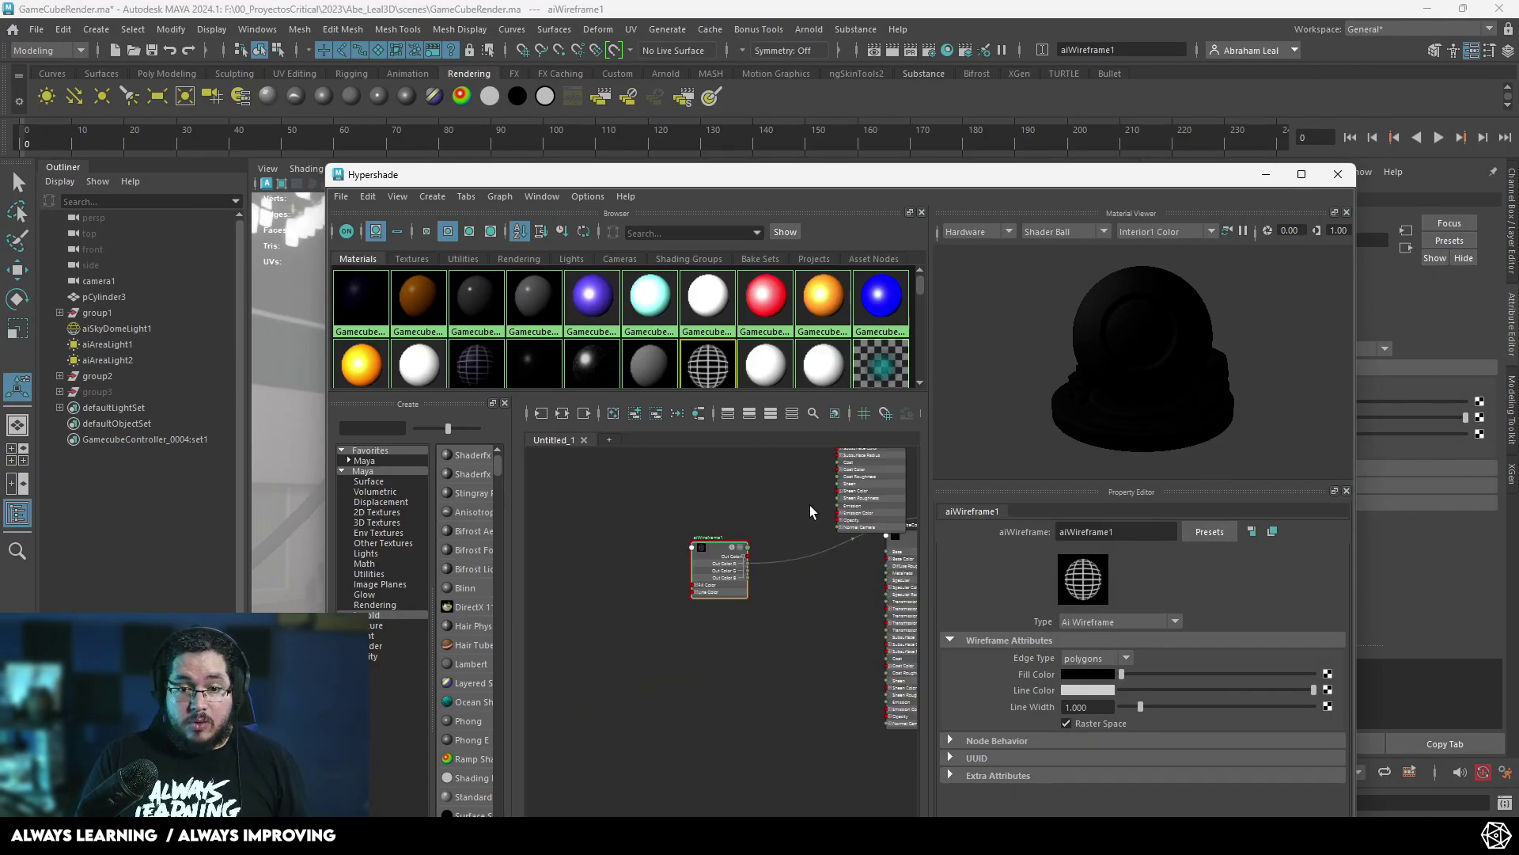
pyautogui.click(745, 532)
pyautogui.moveTo(745, 532); pyautogui.dragTo(696, 509)
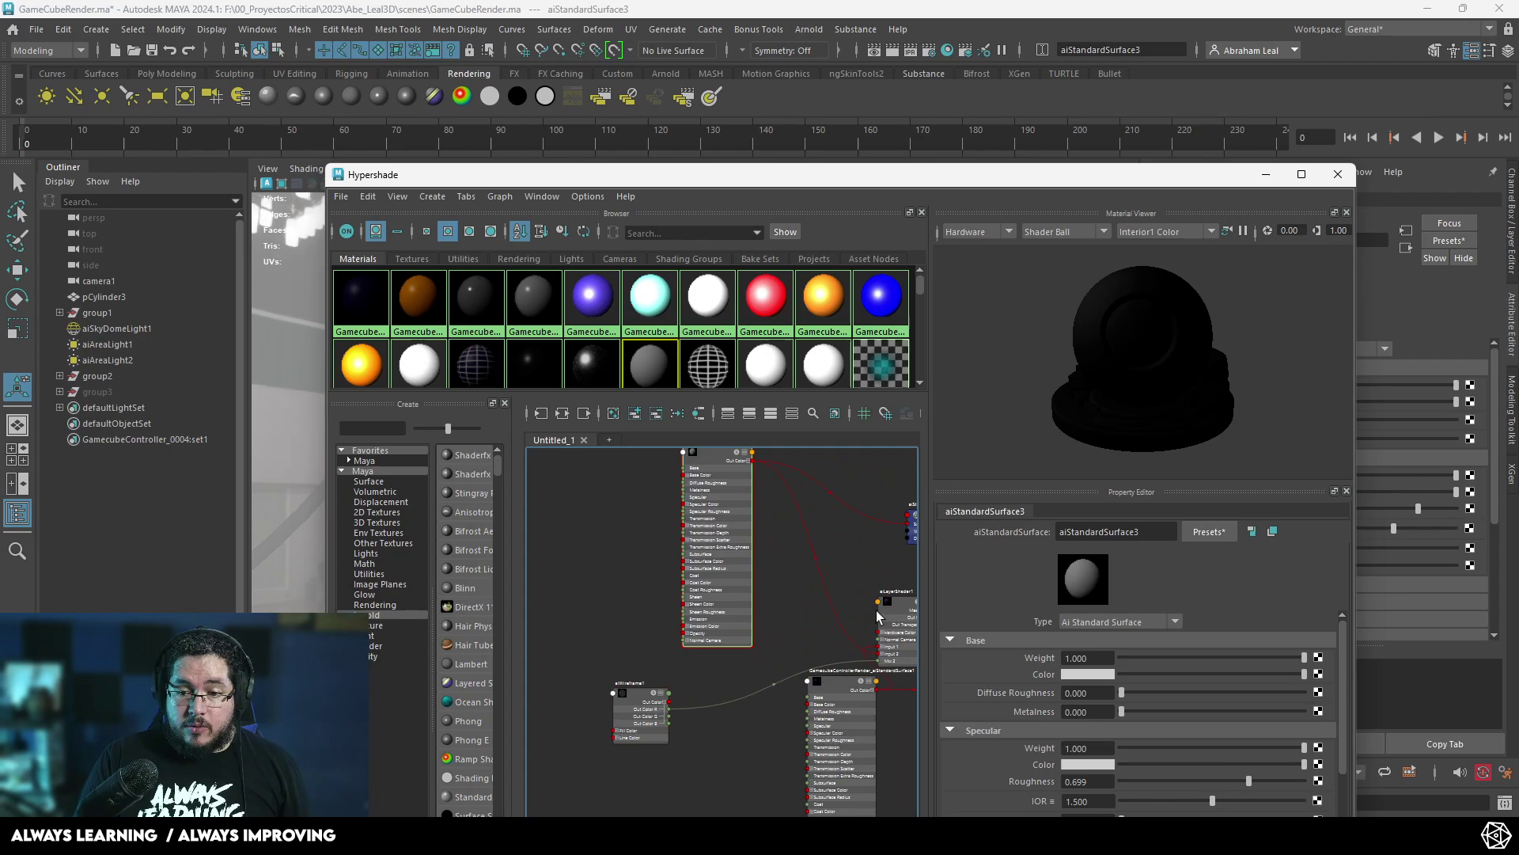
pyautogui.scroll(-3, 1132, 700)
pyautogui.scroll(1, 1131, 681)
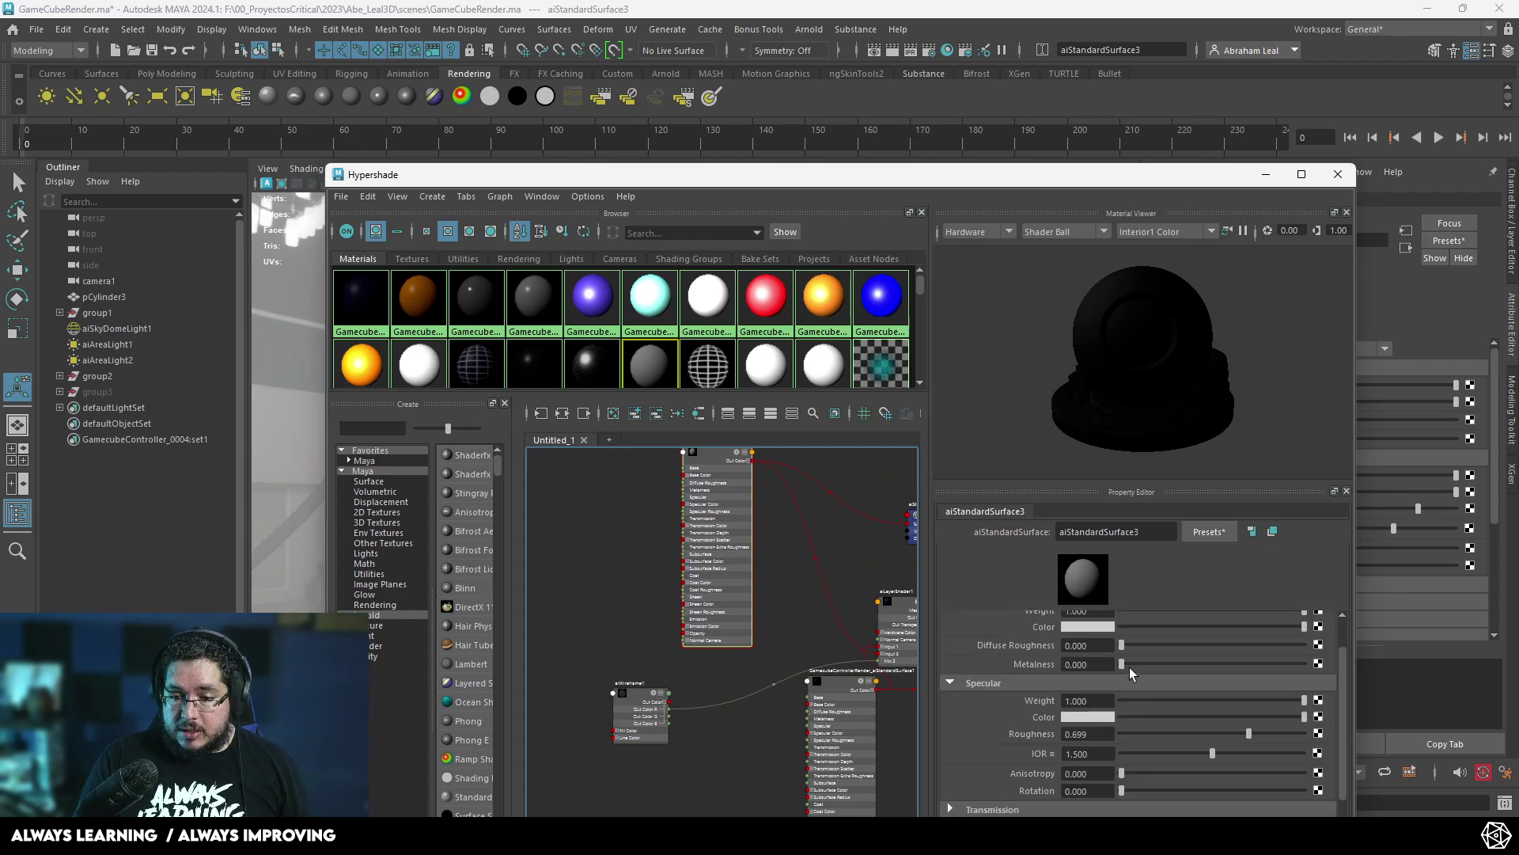
pyautogui.moveTo(1131, 666); pyautogui.dragTo(1308, 677)
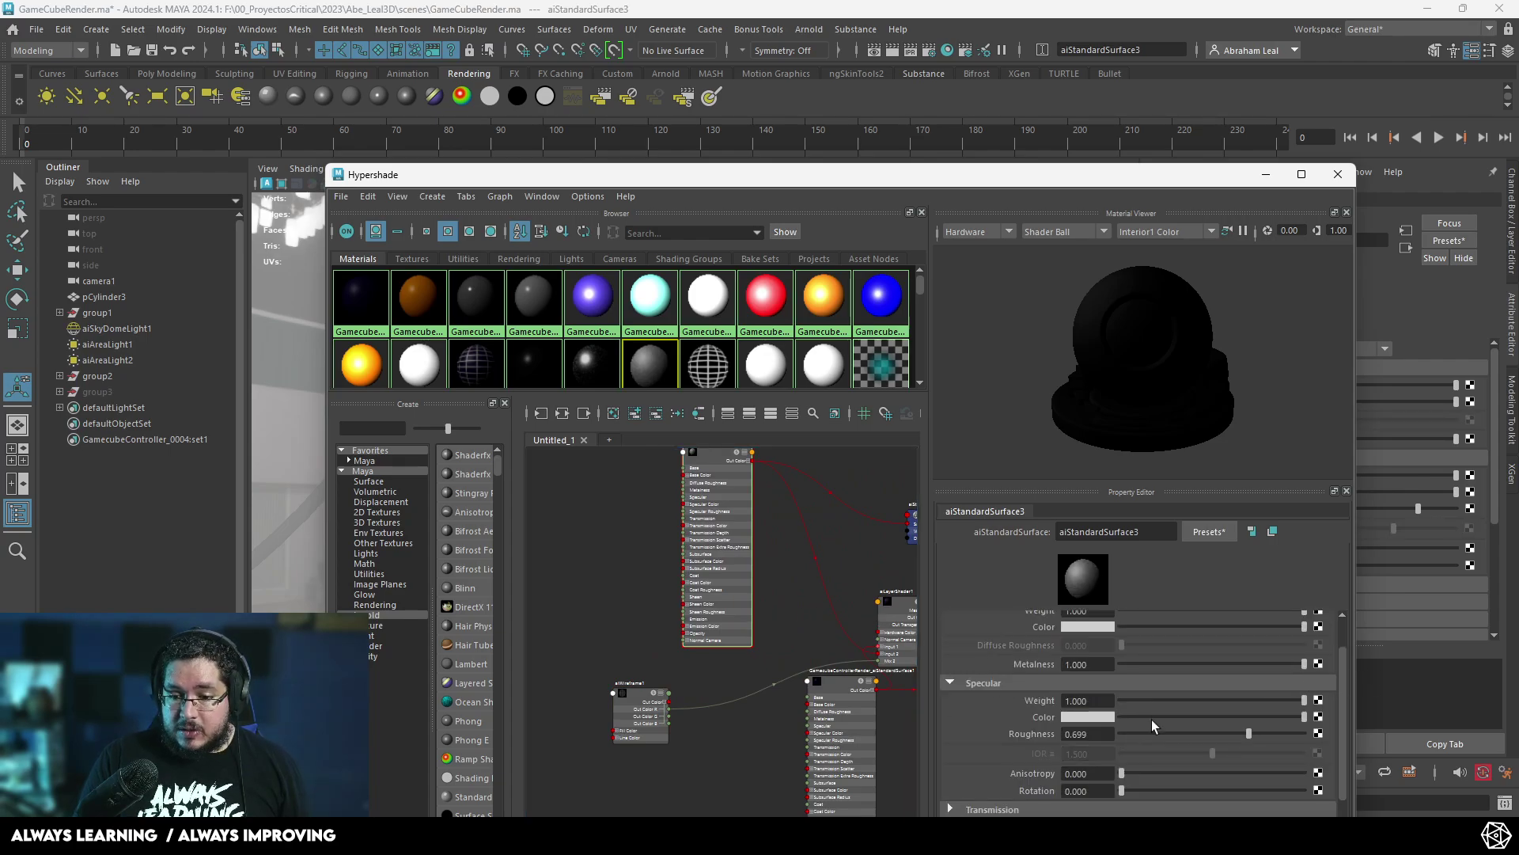
# - Give aiStandardSurface3 a golden-orange base colour and lower its specular roughness to about 0.22
pyautogui.click(1097, 627)
pyautogui.click(1058, 586)
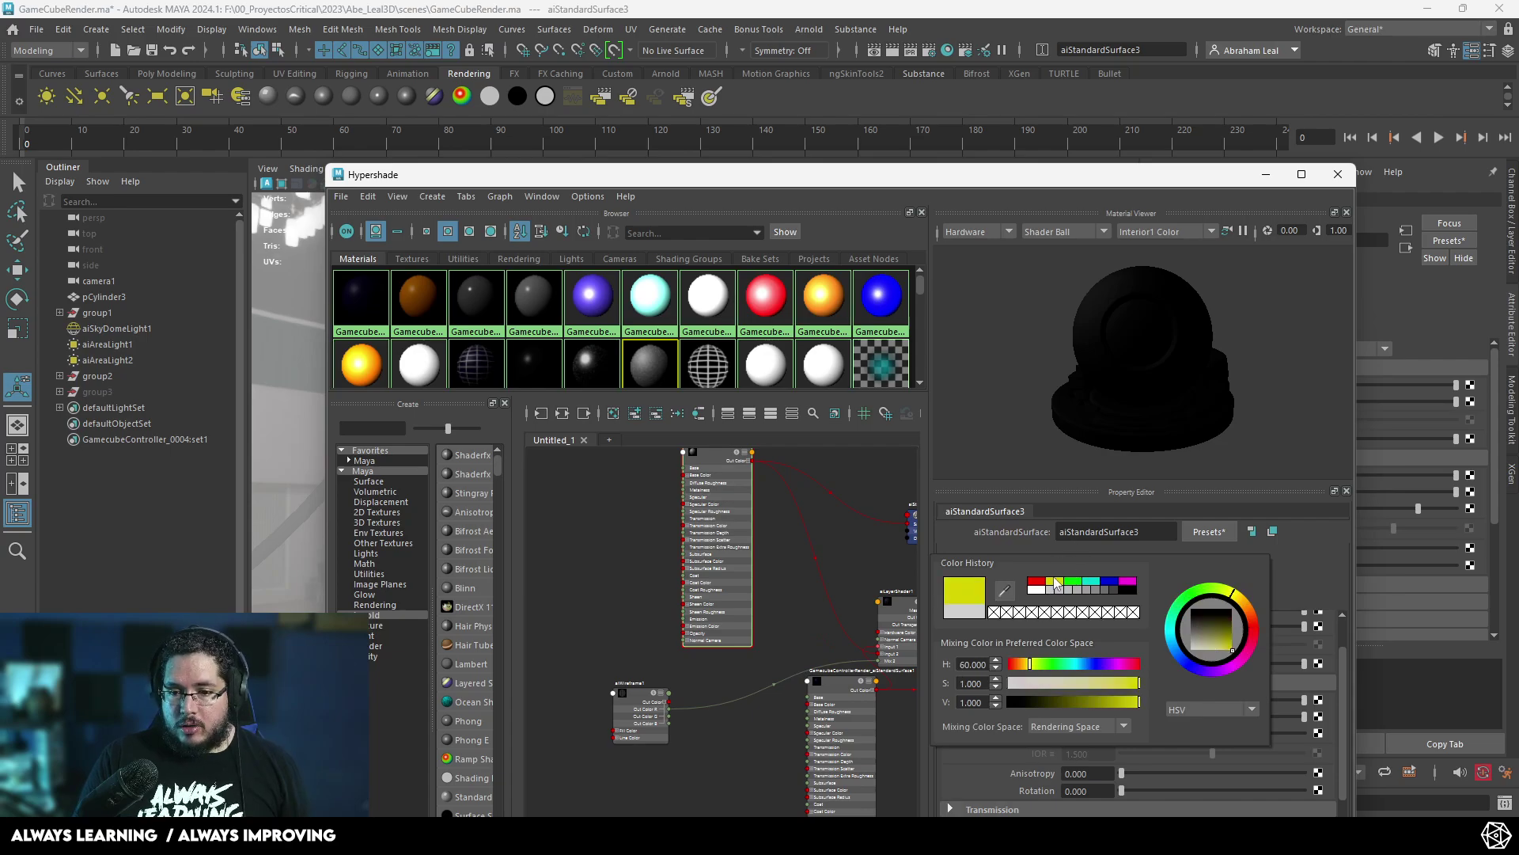
pyautogui.click(1084, 627)
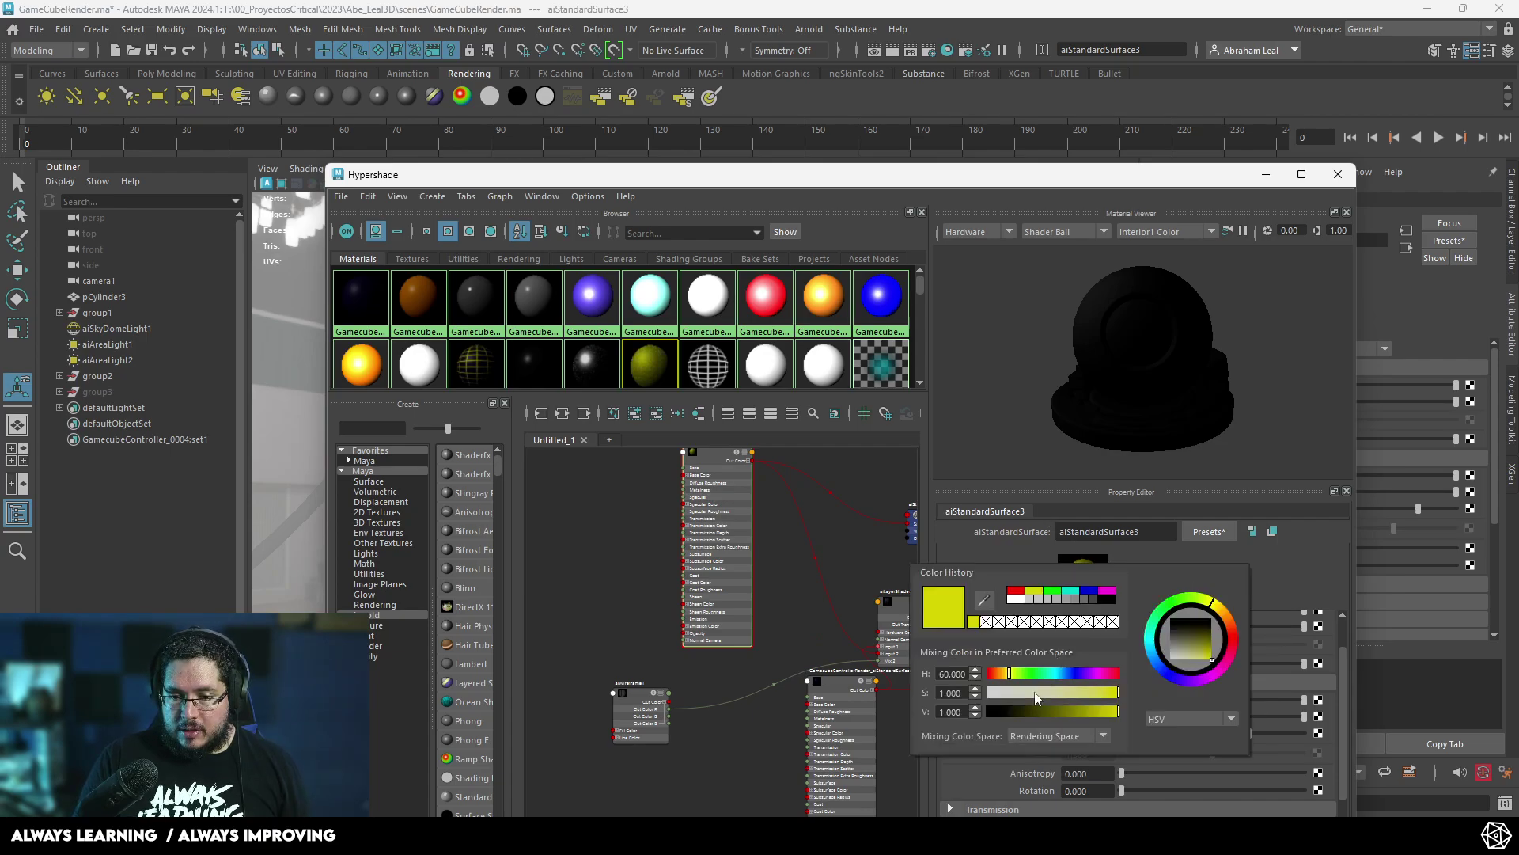
pyautogui.click(999, 675)
pyautogui.moveTo(1000, 670); pyautogui.dragTo(1003, 670)
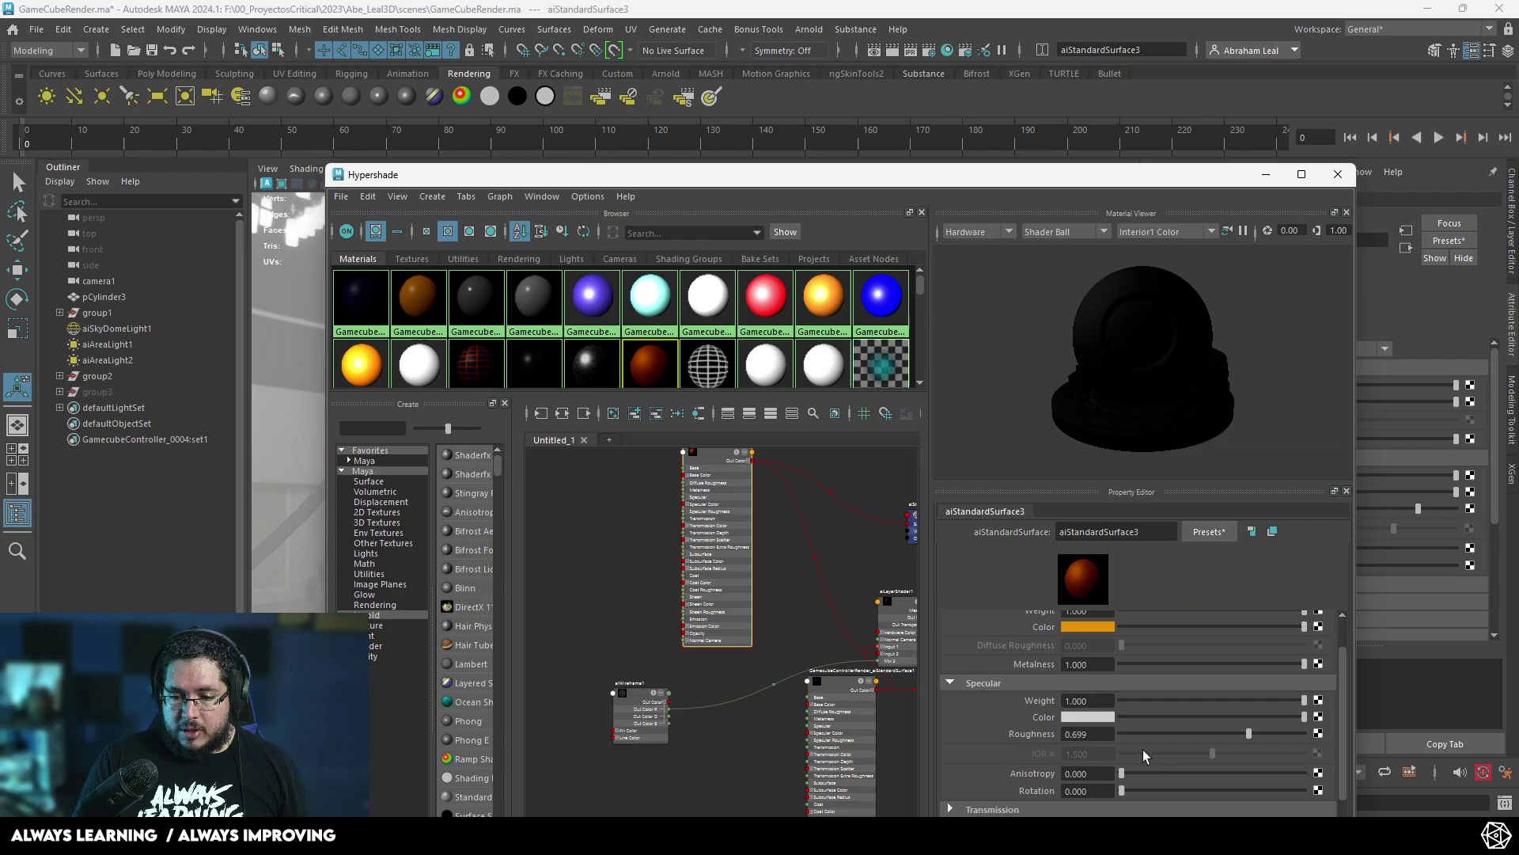
pyautogui.moveTo(1204, 735); pyautogui.dragTo(1160, 734)
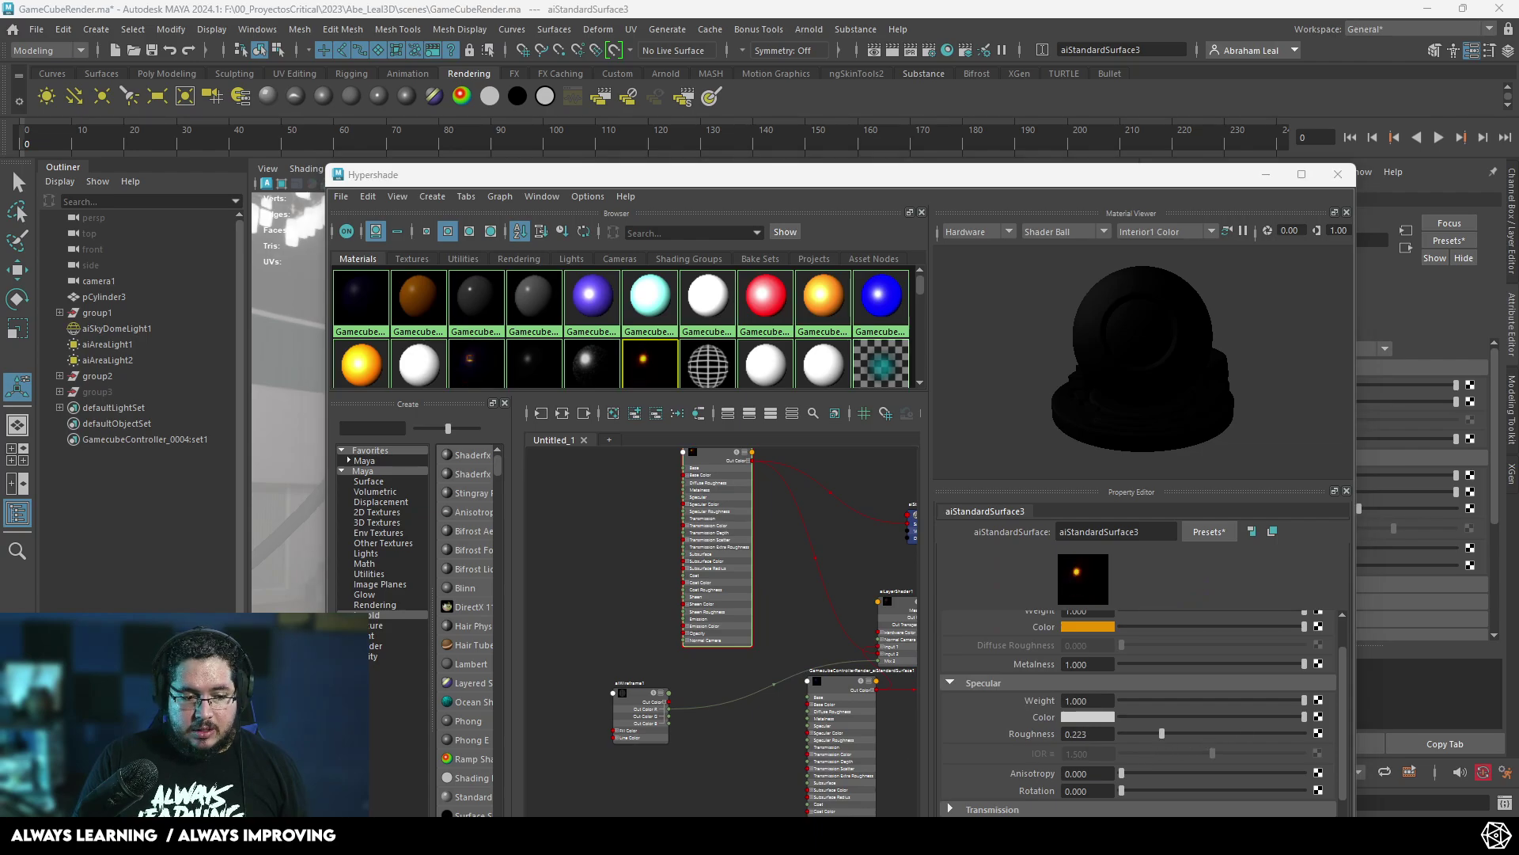
# - Render the controller with the metallic line material and inspect the wireframe up close and as a whole
pyautogui.hotkey('alt', 'Tab')
pyautogui.click(1435, 49)
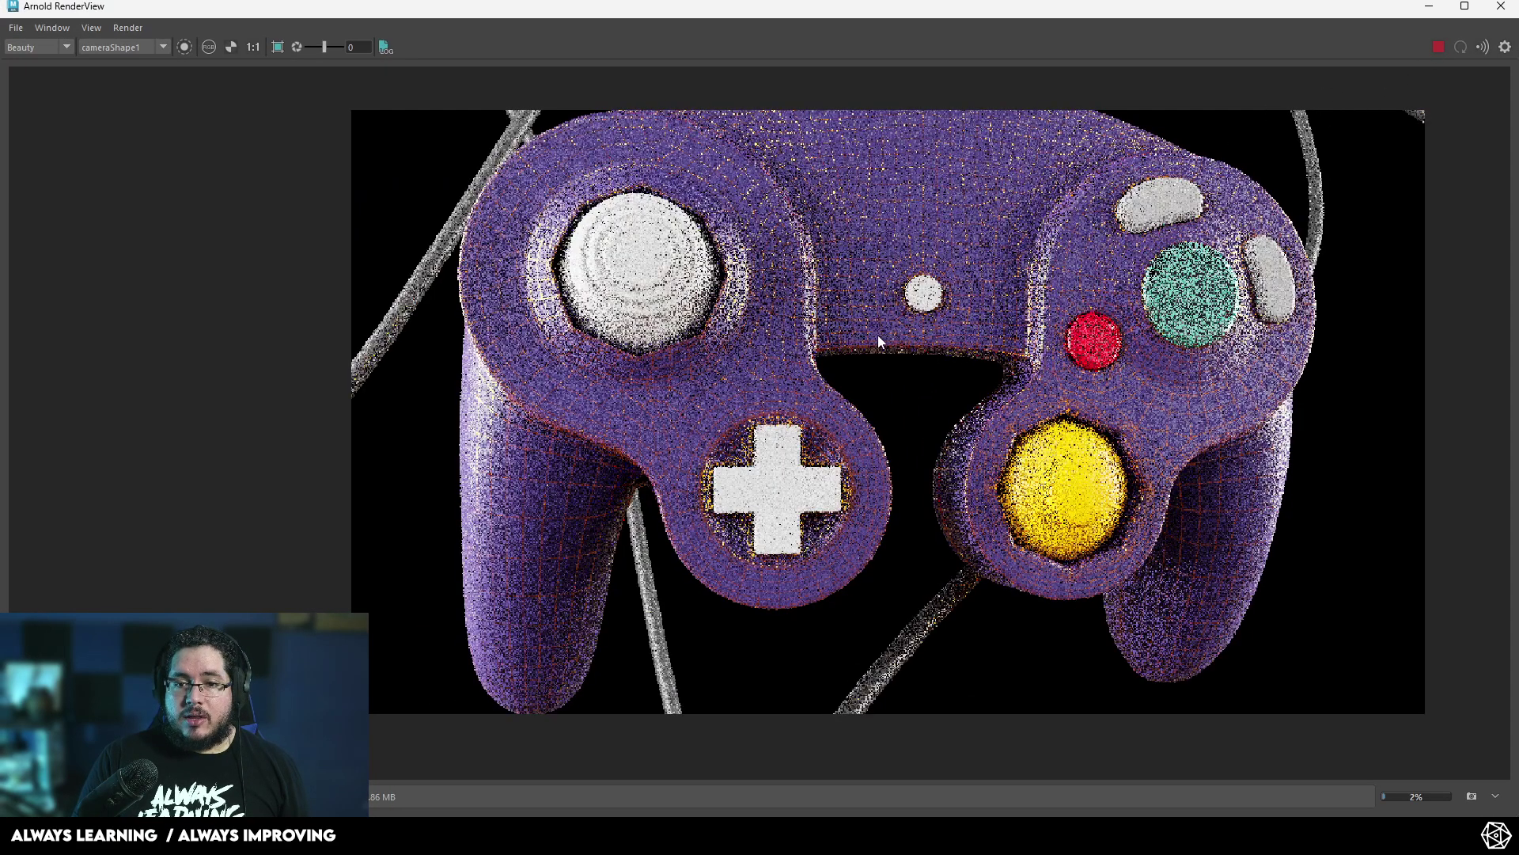
pyautogui.scroll(3, 877, 335)
pyautogui.scroll(-3, 879, 336)
pyautogui.scroll(2, 879, 336)
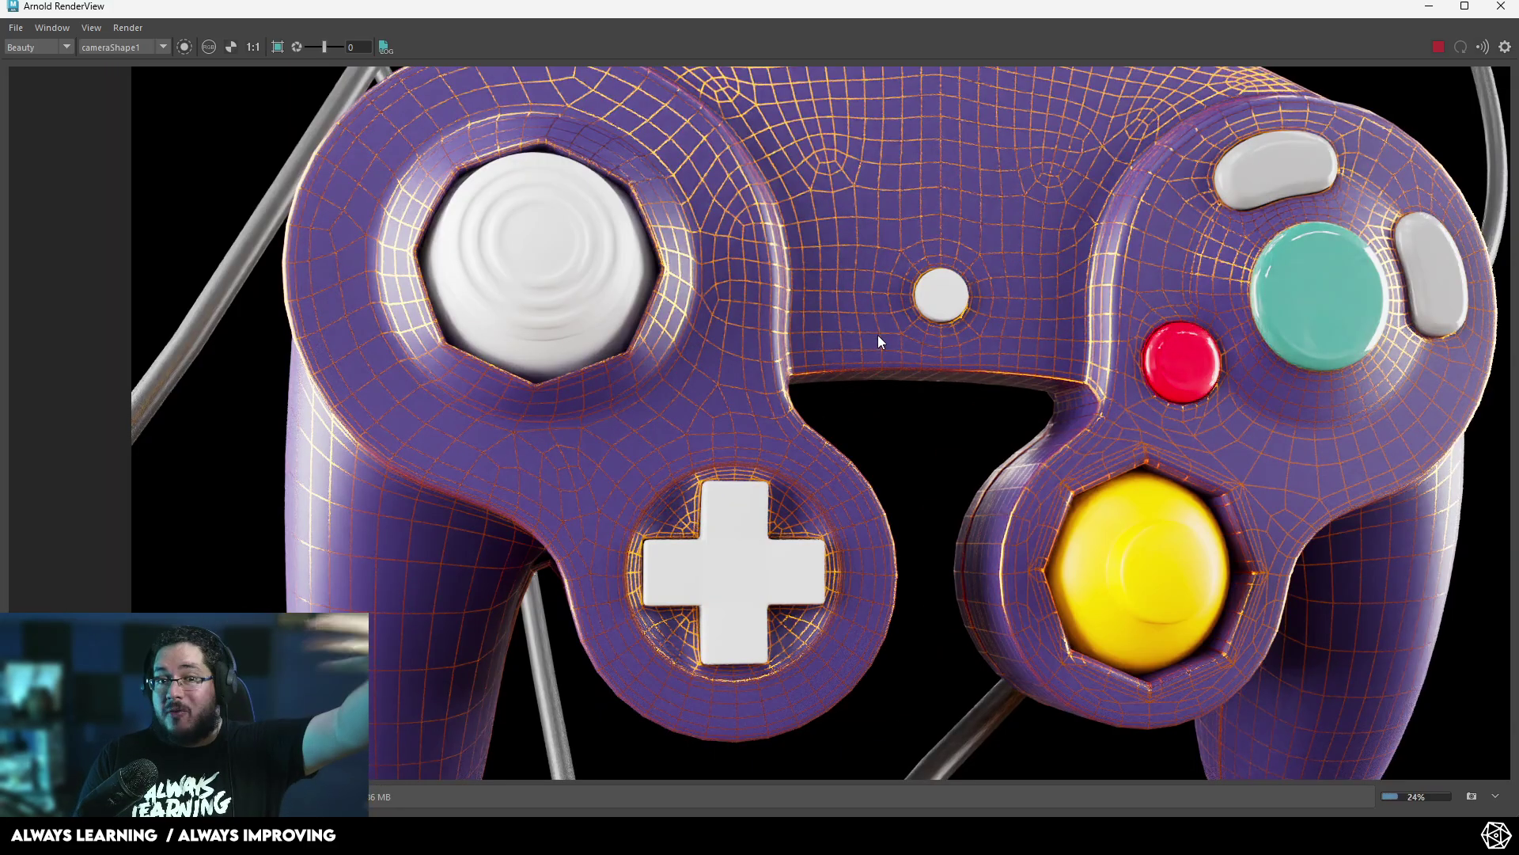
pyautogui.scroll(-3, 877, 335)
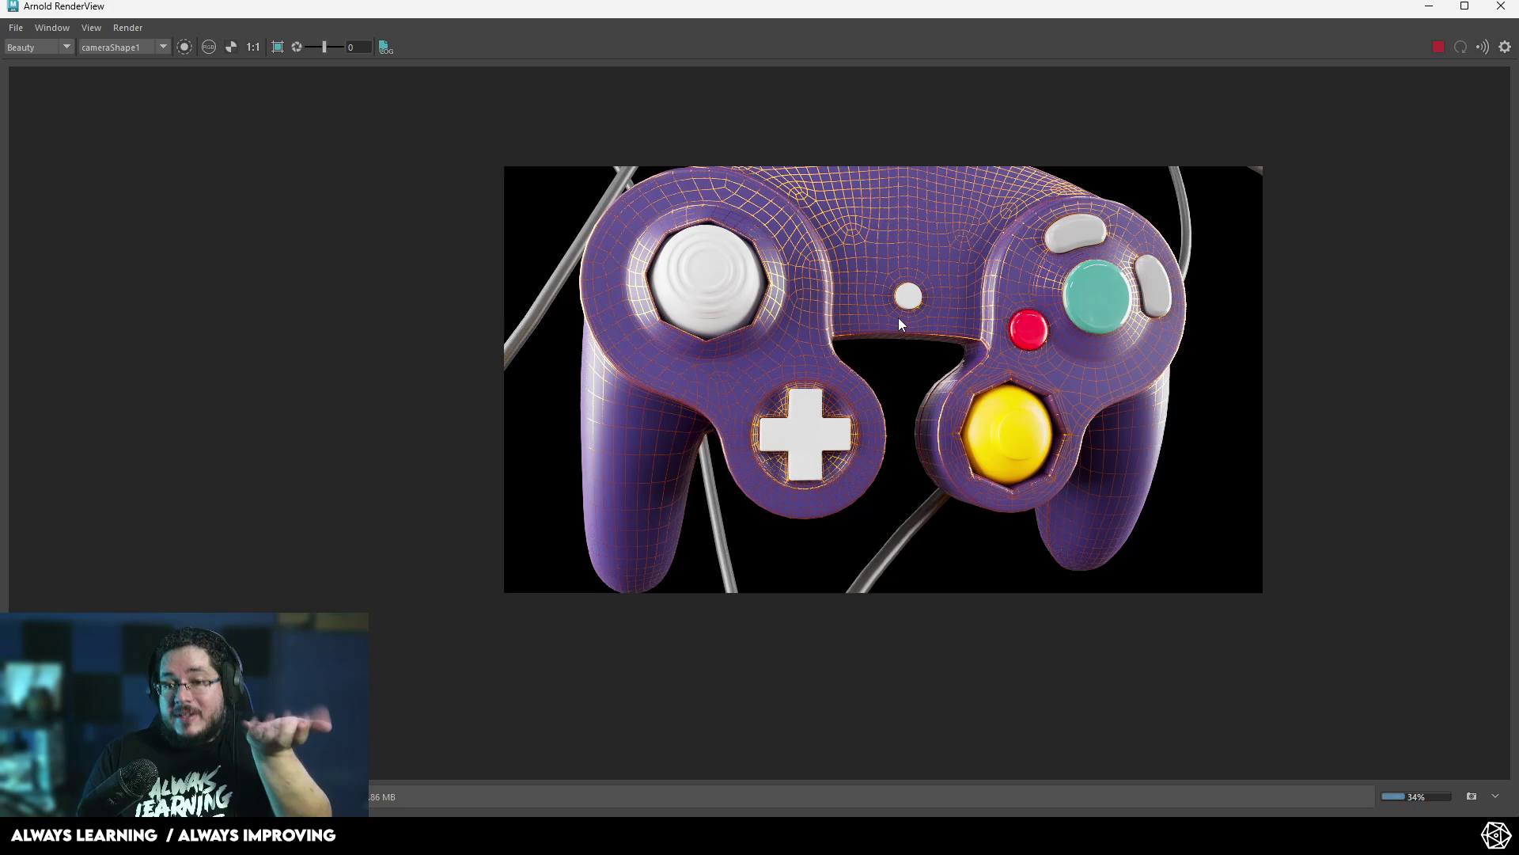